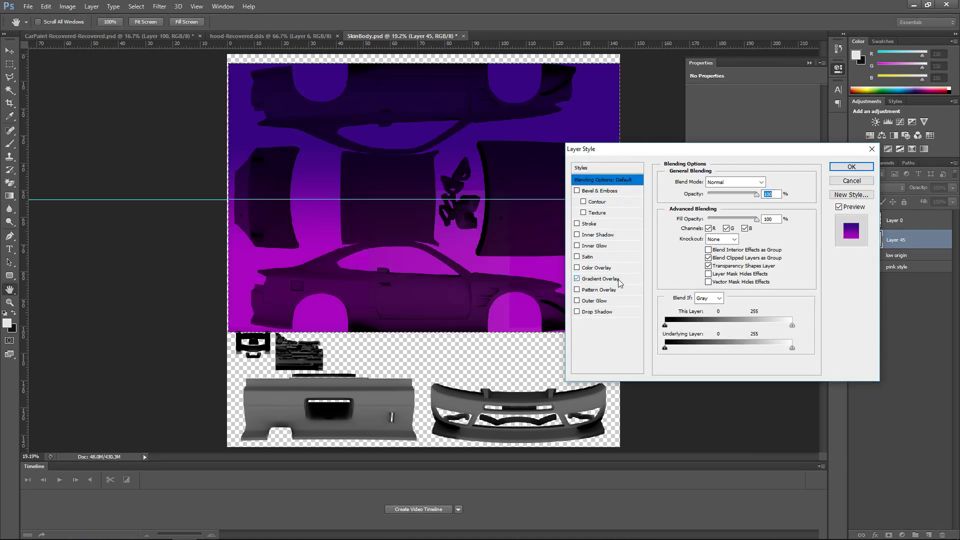
Apply the Orange, Yellow, Orange gradient overlay to the car body layer and rotate it so the colours blend horizontally along the car
left_click(175, 102)
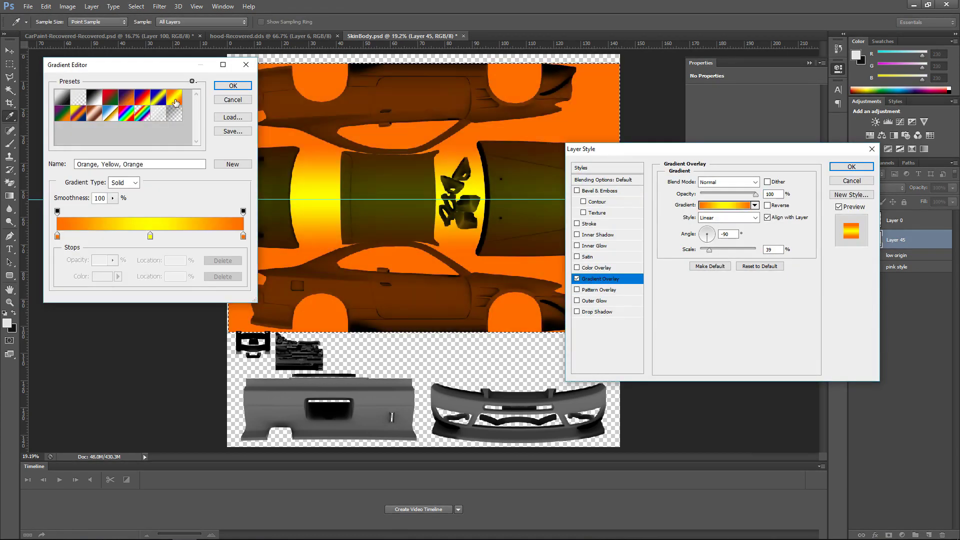
left_click(240, 88)
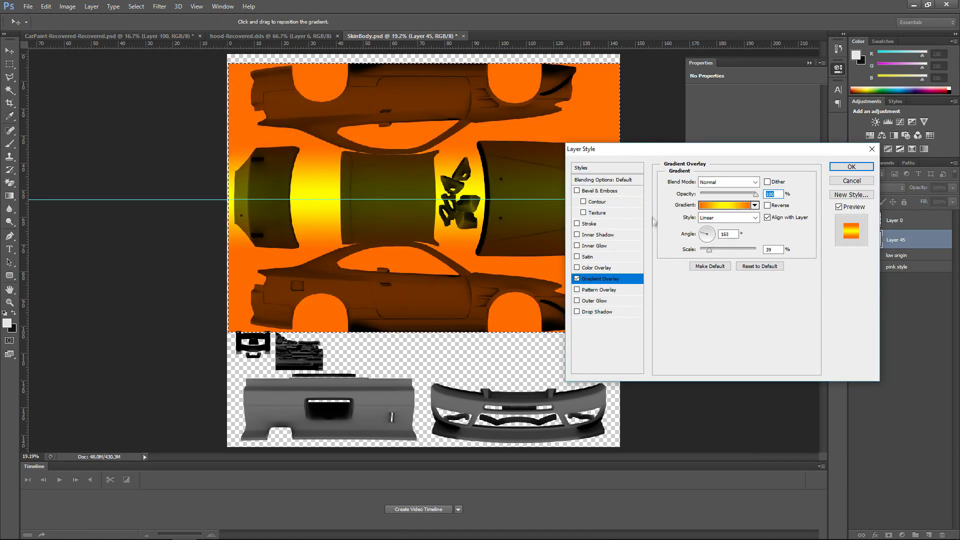
key("Tab")
left_click(852, 167)
Sample the body gradient's plain orange as the foreground colour (255, 109, 0), keeping the car template in Layer 0 shown
left_click(855, 220)
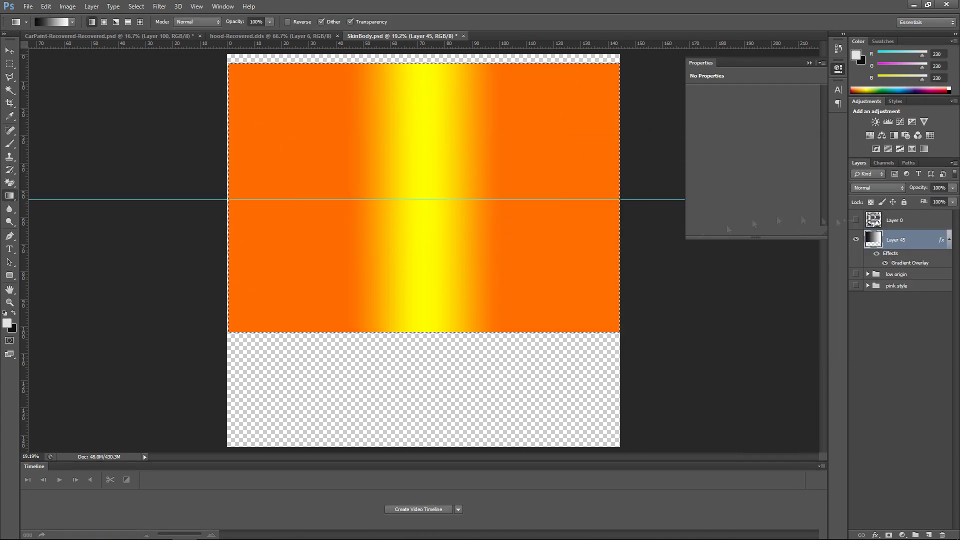
left_click(7, 323)
left_click(517, 108)
left_click(855, 220)
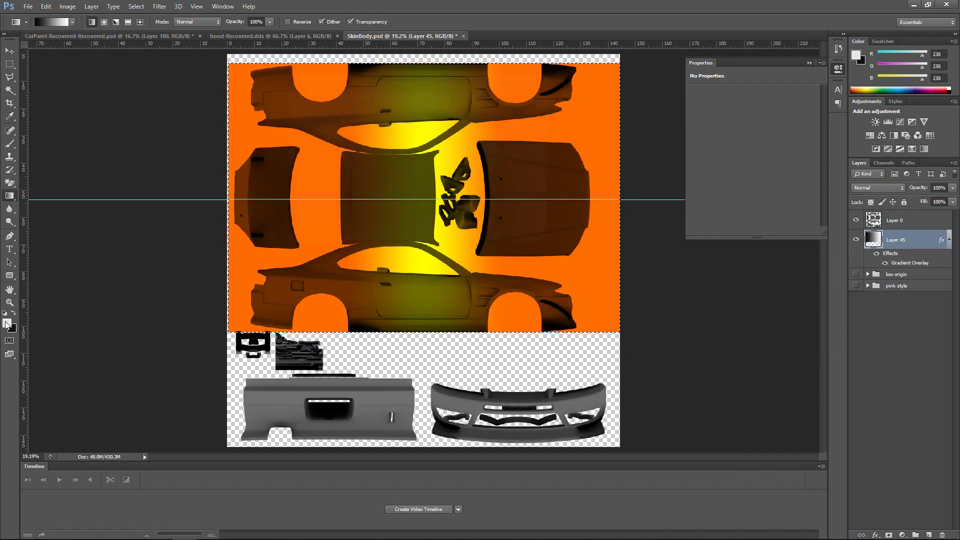
left_click(7, 323)
left_click(238, 301)
left_click(518, 94)
Outline the area around both bumpers with the Polygonal Lasso and paint it orange on a new layer with a large brush
key("l")
left_click(229, 372)
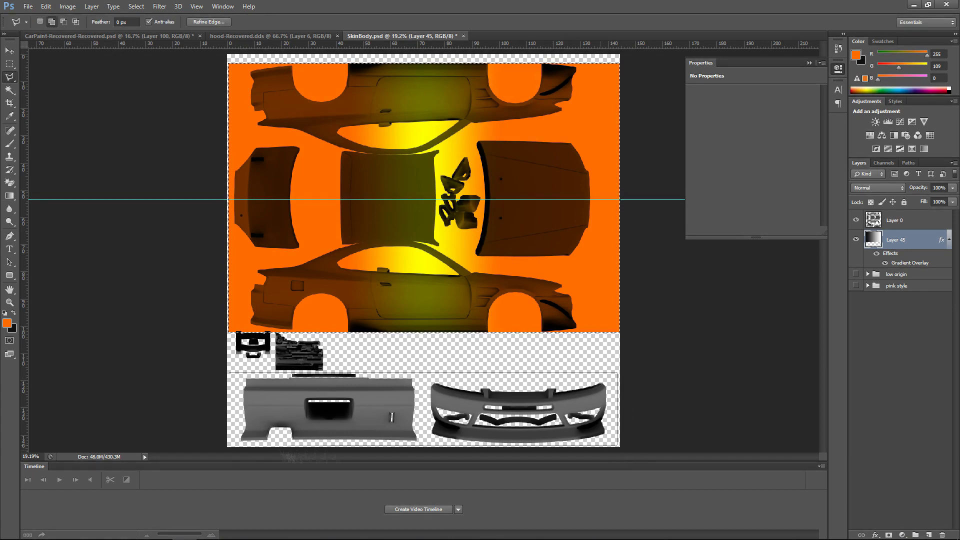
left_click(11, 145)
left_click(928, 534)
right_click(231, 376)
left_click_drag(310, 400, 323, 401)
mouse_move(616, 380)
left_mouse_down()
mouse_move(360, 384)
mouse_move(555, 430)
mouse_move(250, 434)
left_mouse_up()
Rename the orange bumper layer "Bumpers" and the gradient layer "Body"
double_click(896, 240)
key("BackSpace")
type("Bumpers")
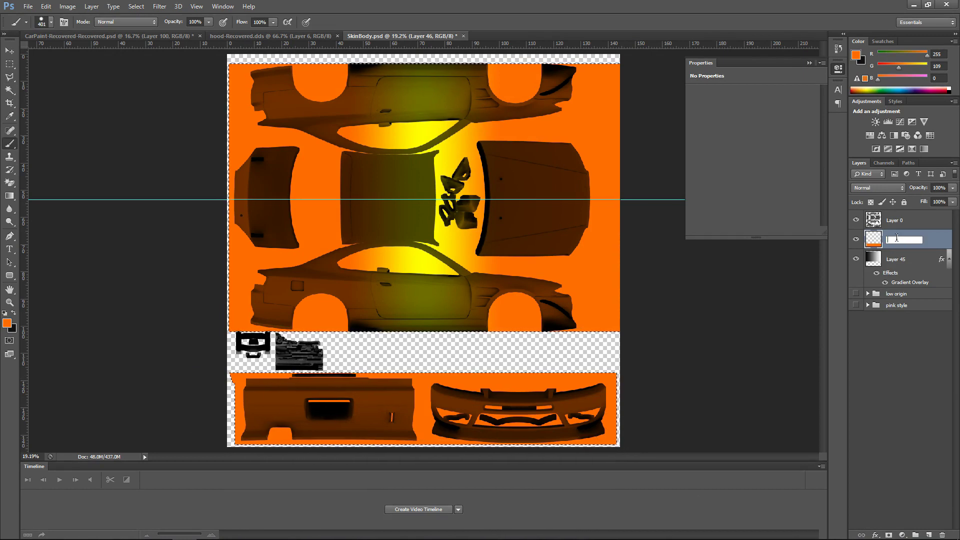
double_click(899, 259)
type("Body")
key("Return")
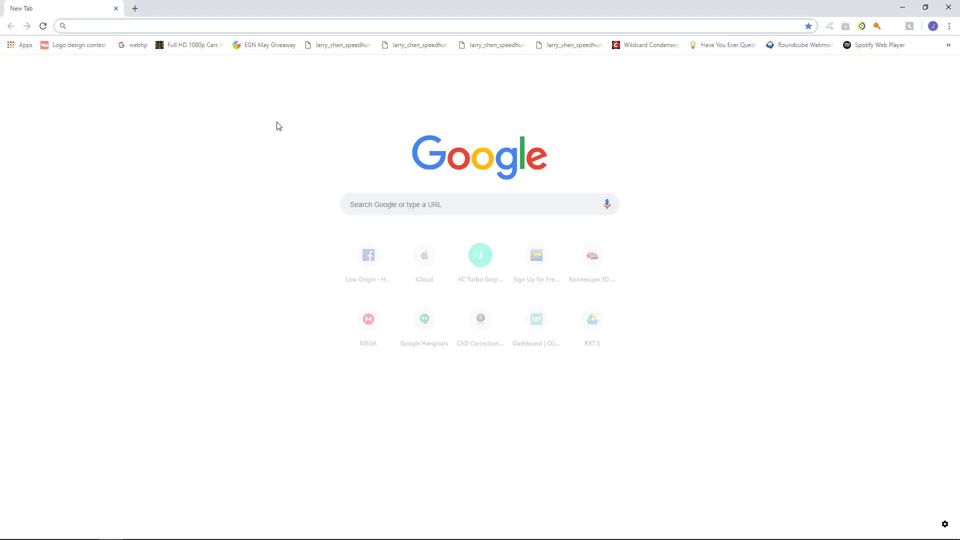
Search Google Images for "huawei logo" and copy the wide version with the lettering beside the red emblem
type("huawei logo")
key("Return")
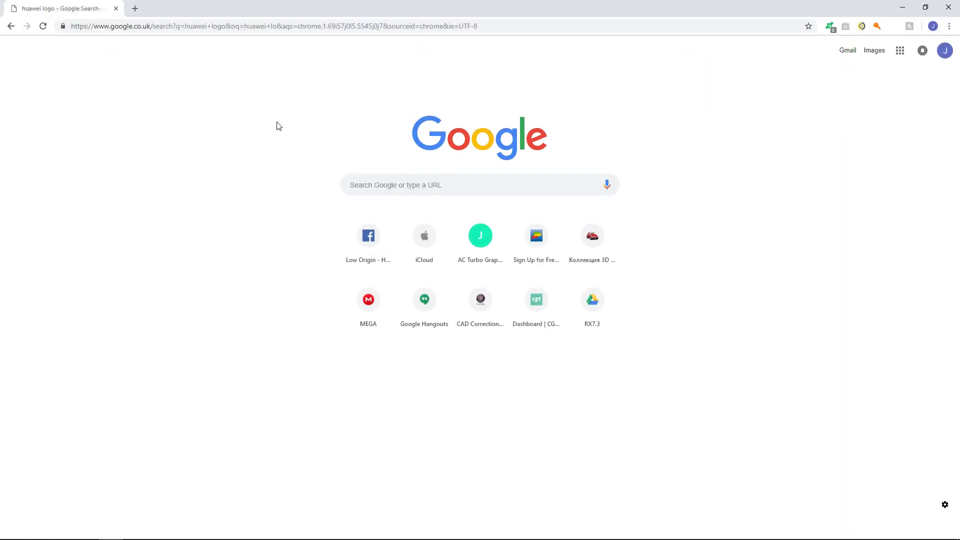
left_click(118, 86)
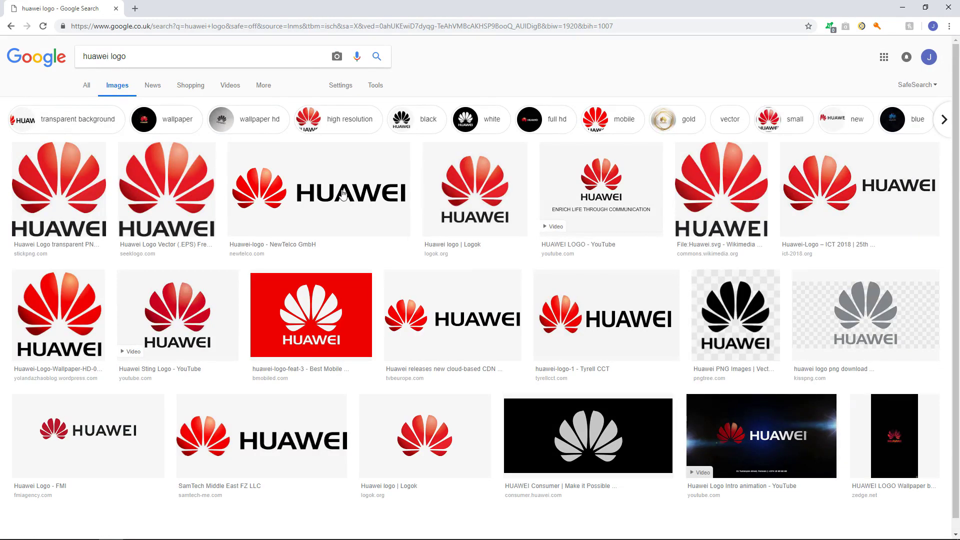
scroll(343, 195, "down", 1)
left_click(735, 315)
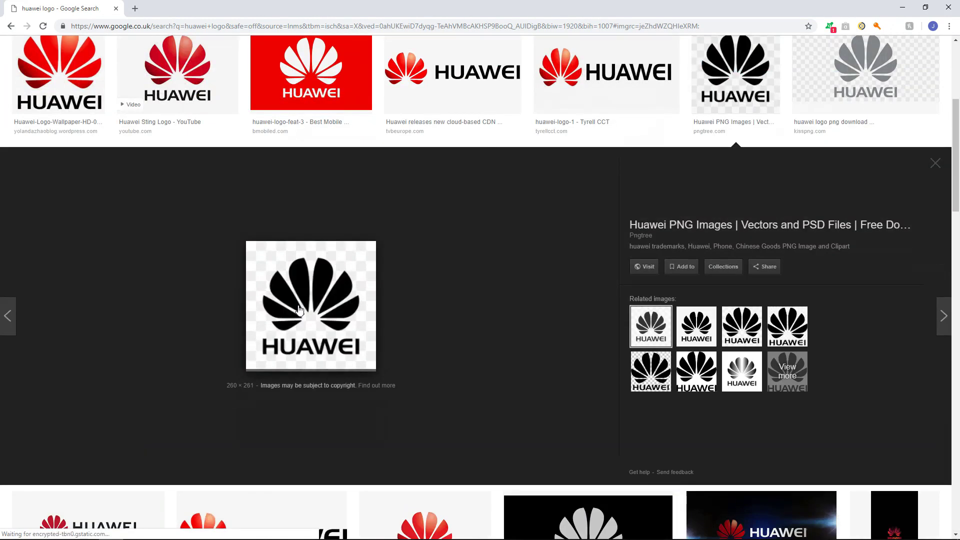
left_click(465, 90)
right_click(353, 279)
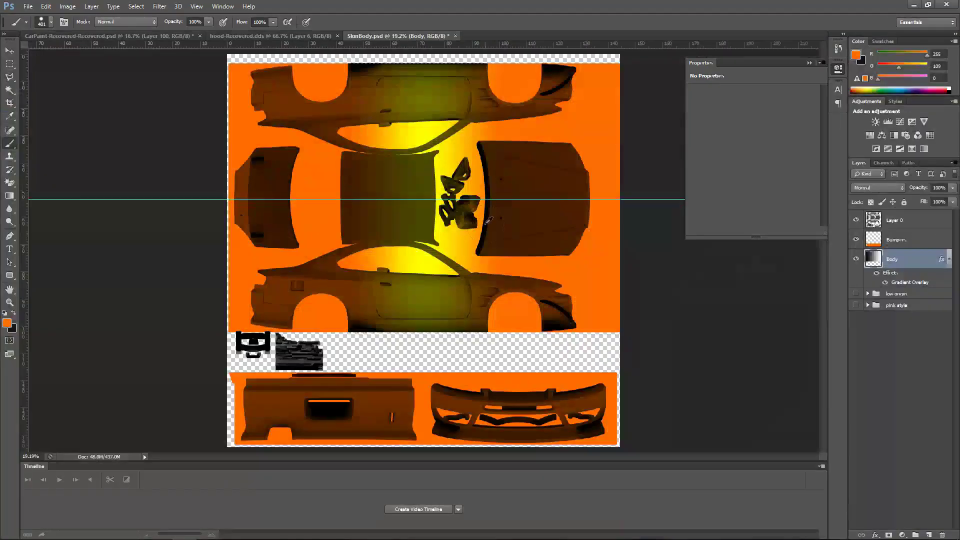
Paste the Huawei logo into the SkinBody.psd livery and erase its white background
key("ctrl+v")
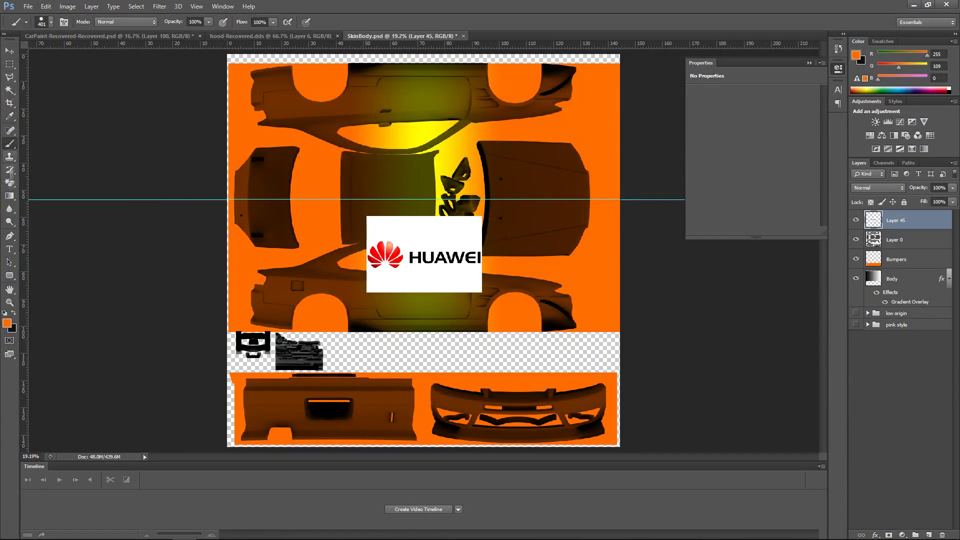
key("ctrl+plus")
key("ctrl+plus")
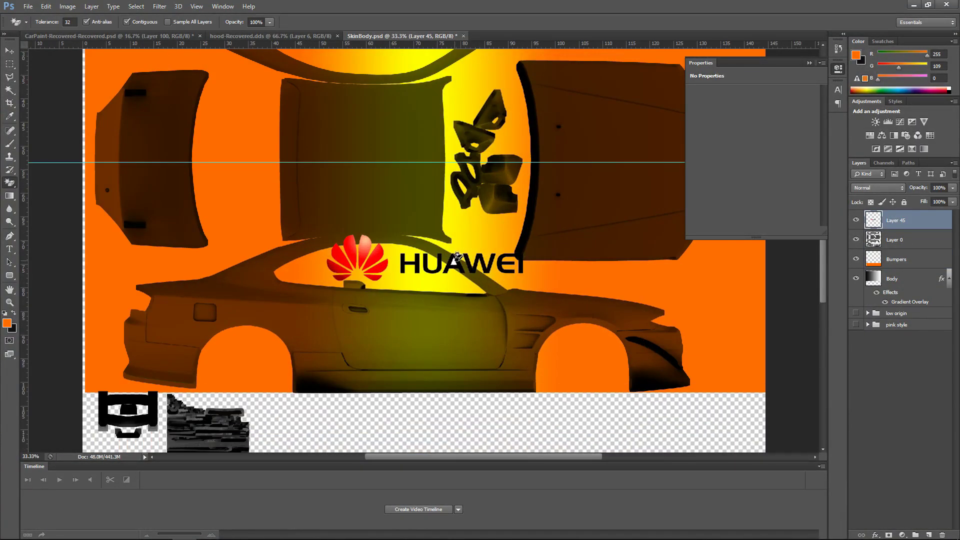
Enlarge the Huawei logo and place it along the lower side view, with the emblem above the rear wheel arch
key("m")
key("ctrl+t")
left_click_drag(523, 283, 678, 318)
left_click_drag(522, 301, 382, 323)
left_click_drag(541, 256, 491, 290)
left_click_drag(284, 317, 289, 316)
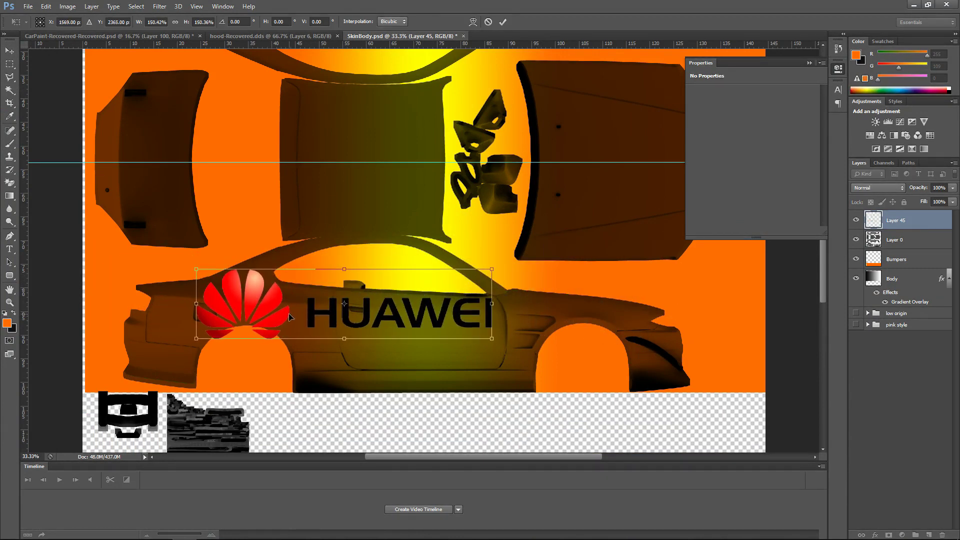
left_click_drag(492, 271, 472, 279)
left_click_drag(405, 327, 410, 331)
key("Return")
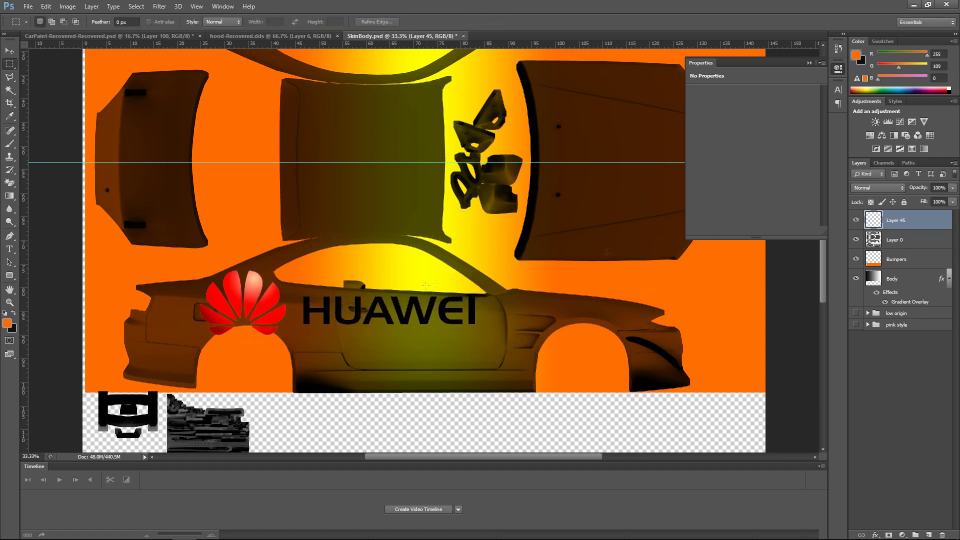
Cut the HUAWEI lettering onto its own layer and transform it to sit across the door, apart from the emblem
right_click(424, 303)
left_click(450, 402)
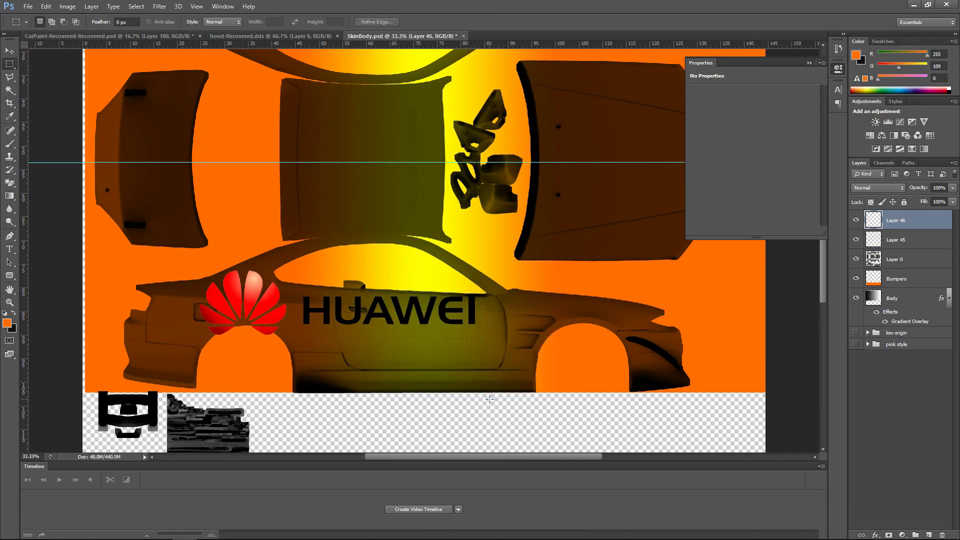
key("ctrl+t")
mouse_move(484, 325)
left_mouse_down()
mouse_move(541, 335)
mouse_move(544, 357)
mouse_move(479, 334)
left_mouse_up()
left_click_drag(279, 312, 326, 320)
key("shift+Up")
key("shift+Up")
key("shift+Up")
key("ctrl+plus")
key("ctrl+plus")
left_click_drag(627, 290, 627, 294)
key("Return")
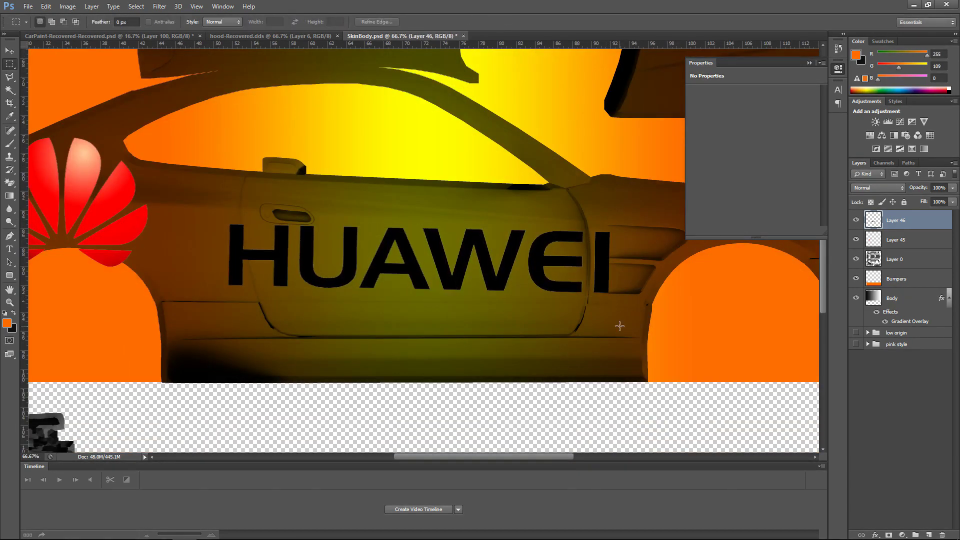
Name the two decal layers "Huawei text" and "Huawei logo", and give the text a 2 px inside black stroke without a gradient overlay
left_click(10, 50)
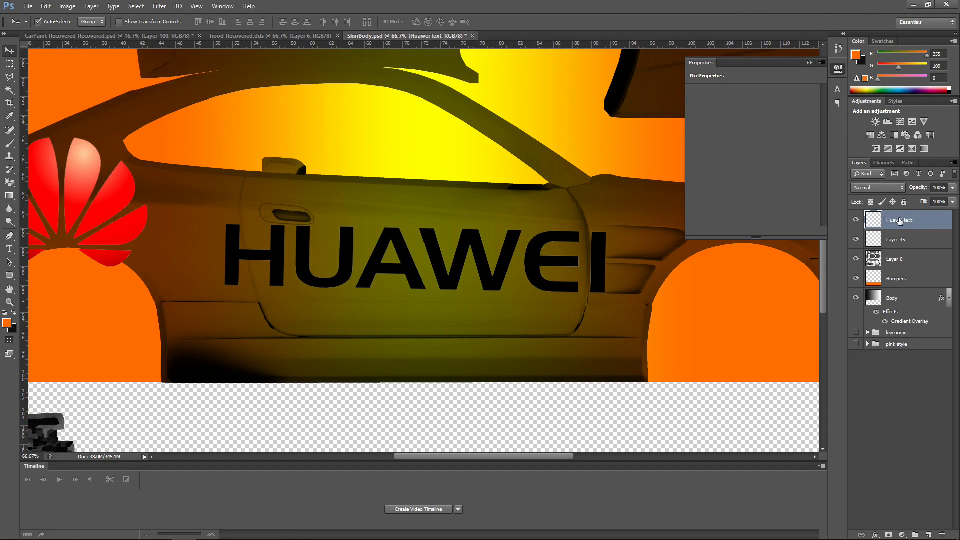
double_click(900, 241)
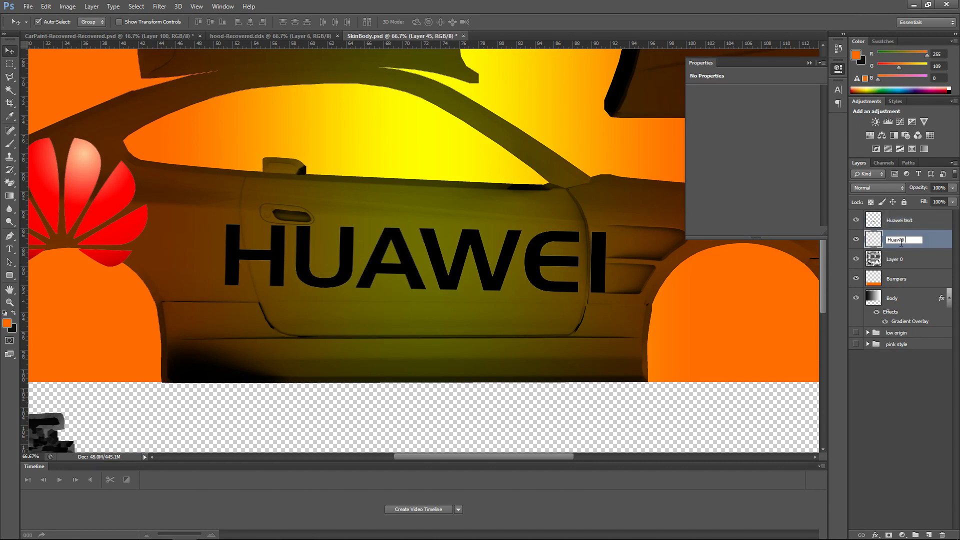
double_click(920, 220)
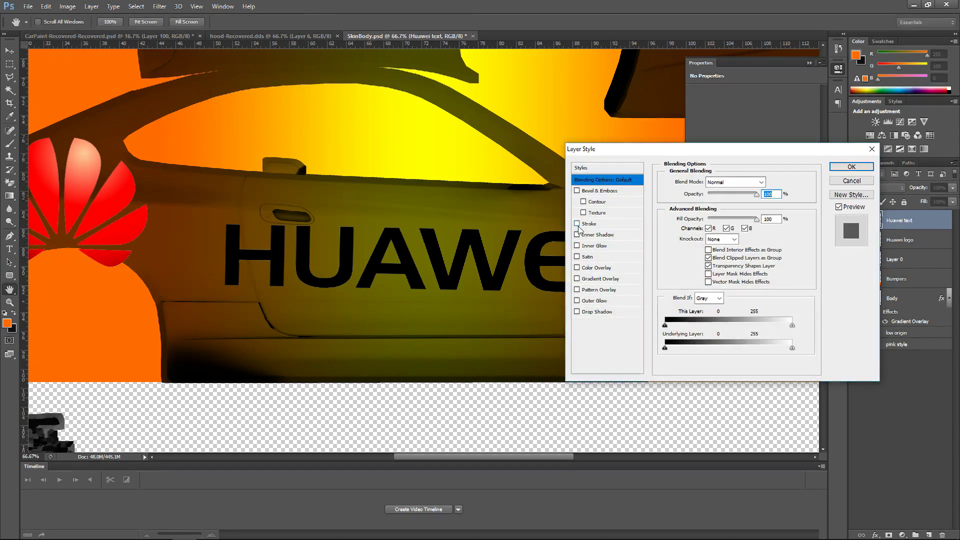
left_click(577, 278)
left_click(577, 279)
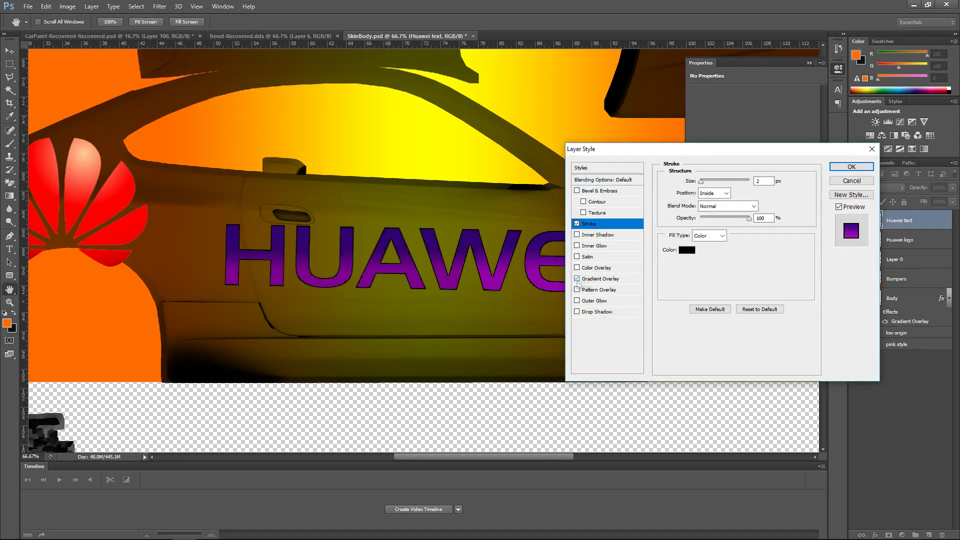
left_click(584, 279)
left_click(577, 279)
left_click(843, 168)
key("ctrl+minus")
key("ctrl+minus")
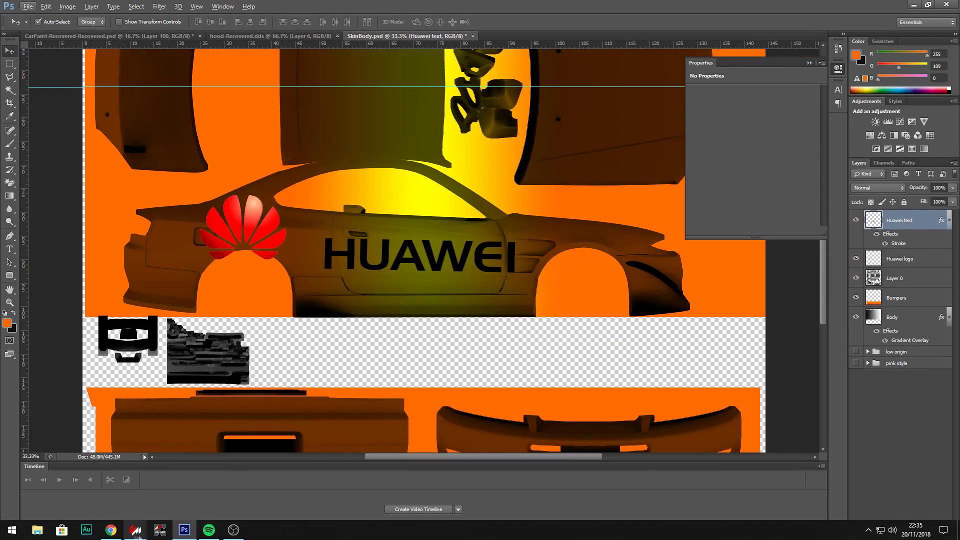
Switch to the browser, search images for "drift sponsor logos" and copy the sheet of Champion, Hankook, Sparco and other logos
key("alt+Tab")
triple_click(228, 60)
type("drift sponsor logos")
key("Return")
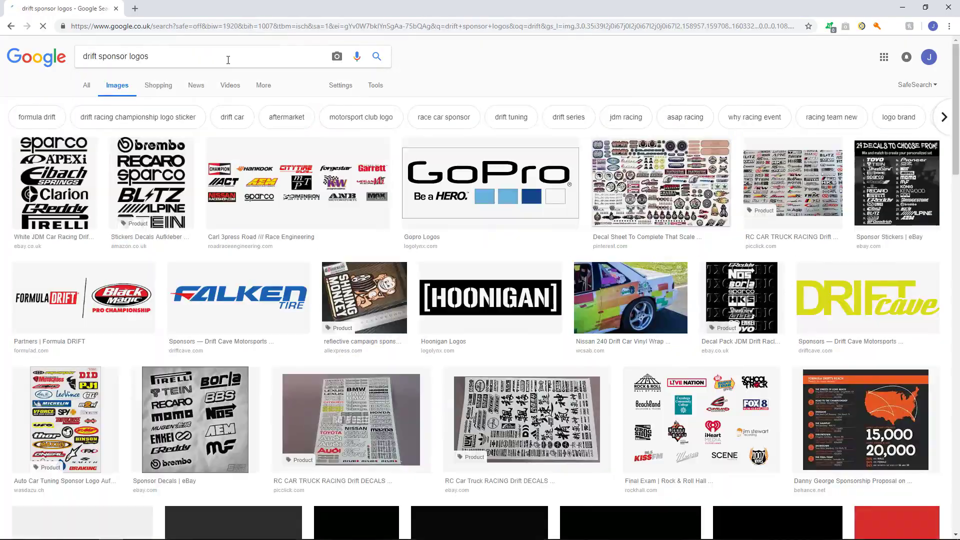
scroll(258, 298, "down", 10)
scroll(256, 297, "up", 10)
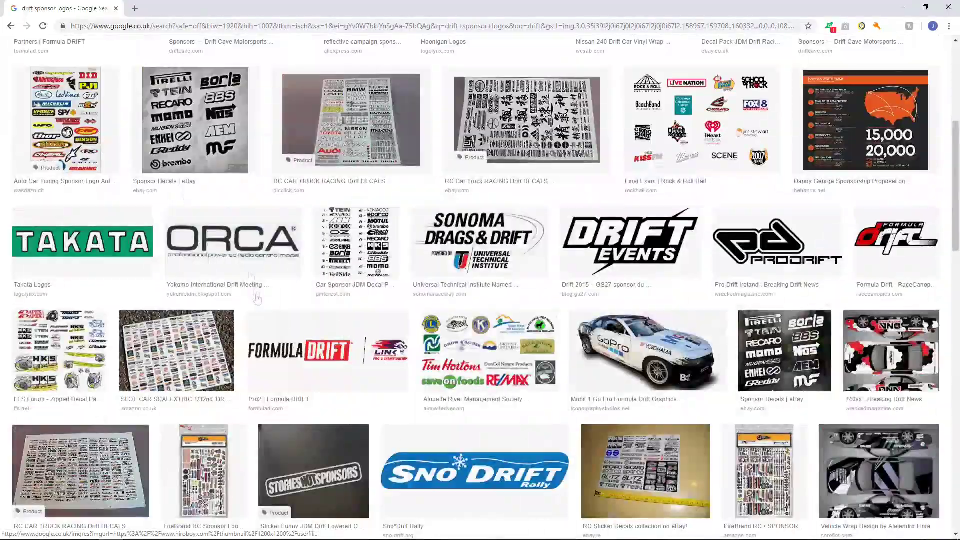
left_click(268, 203)
right_click(345, 281)
left_click(379, 386)
Switch back to Photoshop, paste the sponsor logo sheet over the car and erase its white background
key("alt+Tab")
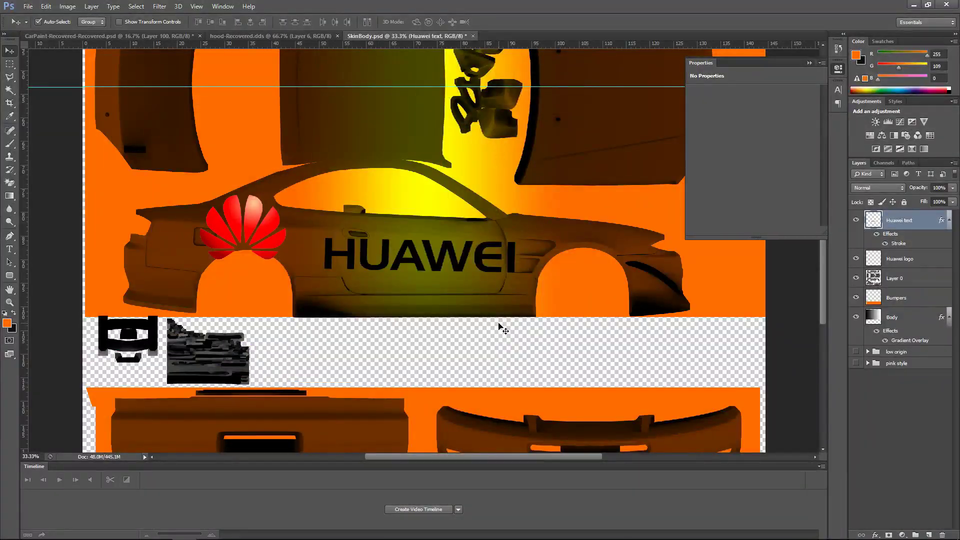
key("ctrl+v")
left_click(401, 249)
key("Delete")
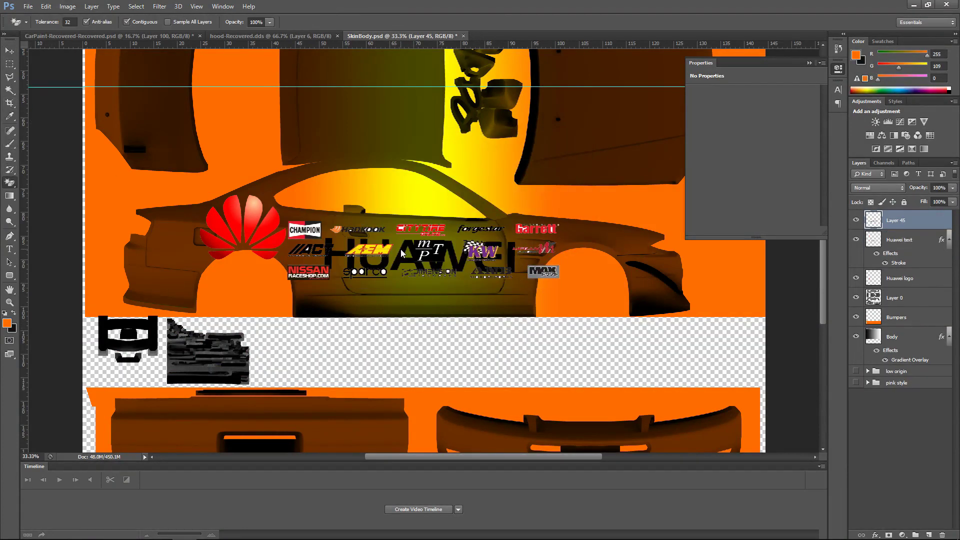
Cut the Sparco logo out of the sponsor sheet onto its own layer named "Sparco"
key("ctrl+plus")
left_click(10, 77)
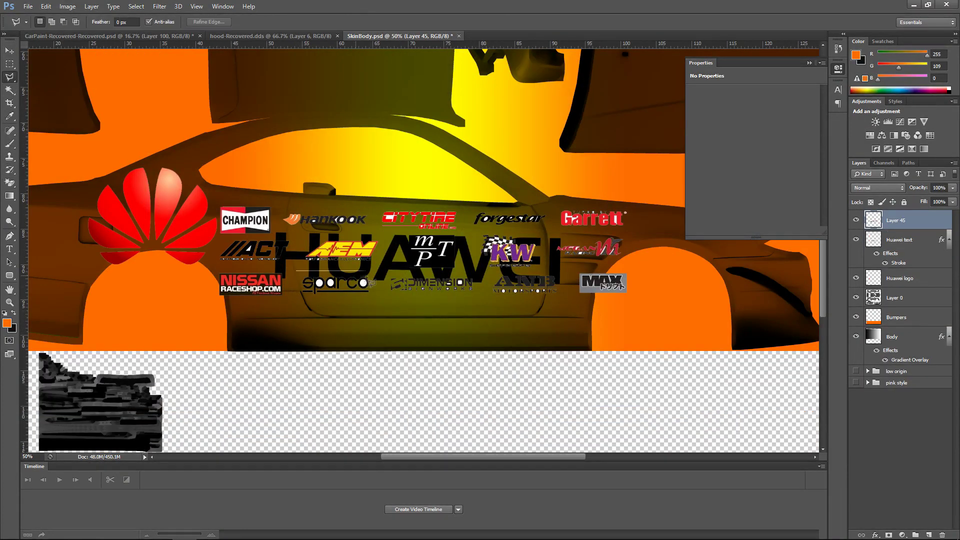
right_click(300, 312)
left_click(350, 380)
double_click(896, 220)
Move the remaining sponsor logos up off the door lettering and place the Sparco logo on the side skirt behind the front wheel
left_click(10, 51)
left_click_drag(432, 250, 352, 176)
left_click_drag(359, 287, 572, 338)
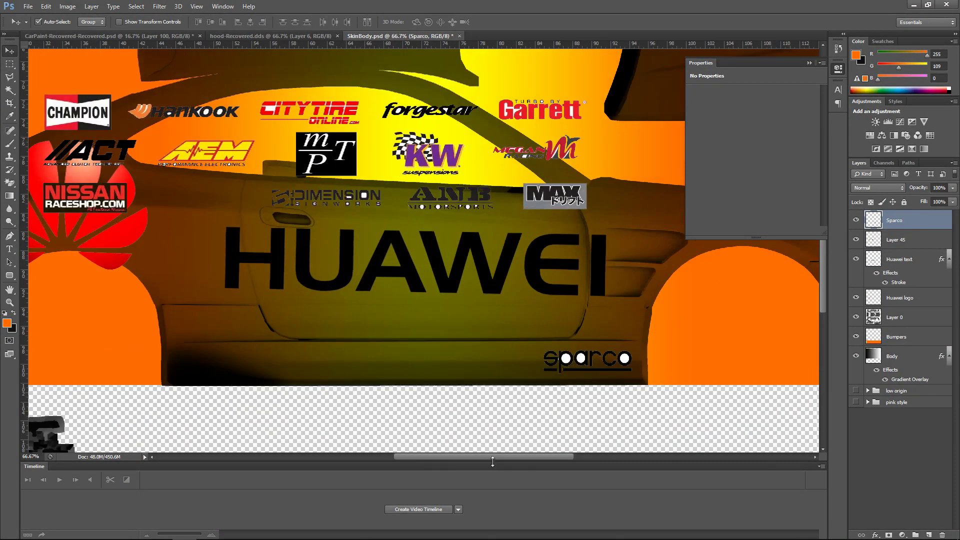
Erase the white fills inside the p, a and o of the Sparco logo
scroll(572, 339, "up", 3)
left_click(9, 182)
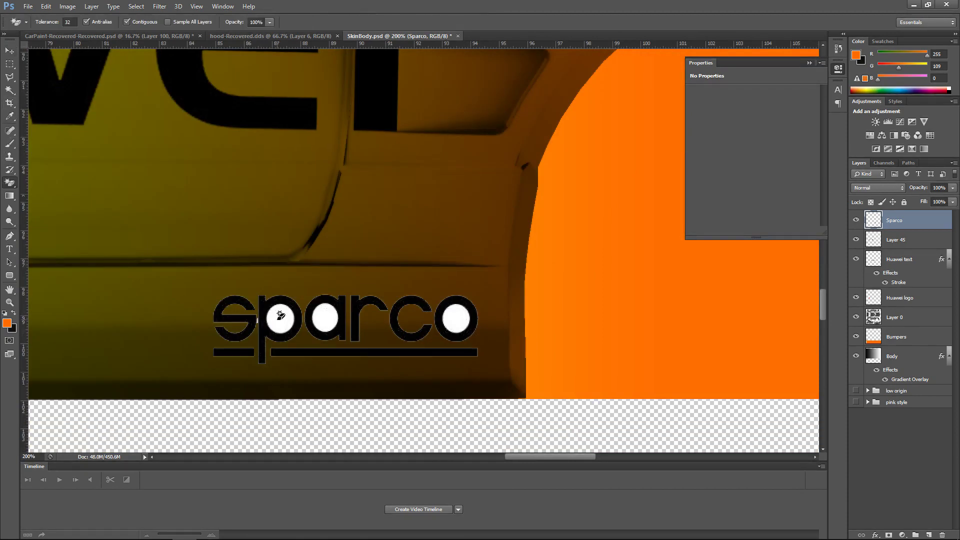
left_click(279, 318)
left_click(325, 318)
left_click(456, 318)
Add a Stroke effect to the Sparco layer and collapse the effects lists of the Sparco, Huawei text and Body layers
double_click(918, 220)
left_click(592, 224)
scroll(755, 191, "down", 1)
left_click_drag(702, 182, 699, 181)
left_click(718, 309)
key("Return")
left_click(949, 220)
left_click(949, 259)
left_click(949, 356)
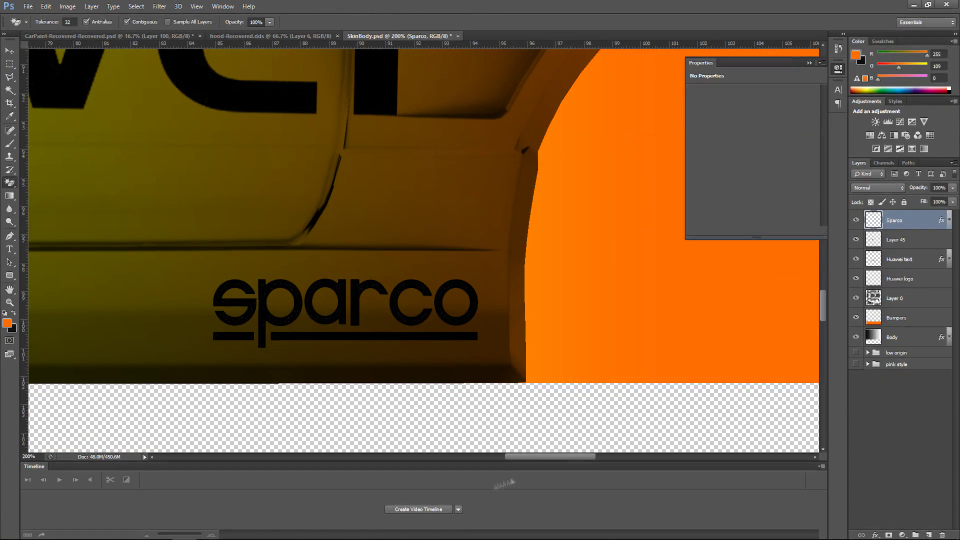
Mark the gap between the Sparco logo and the skirt's front end with guides and a marquee, and repeat that spacing behind the logo
scroll(165, 325, "left", 3)
left_click_drag(626, 368, 593, 359)
left_click(10, 65)
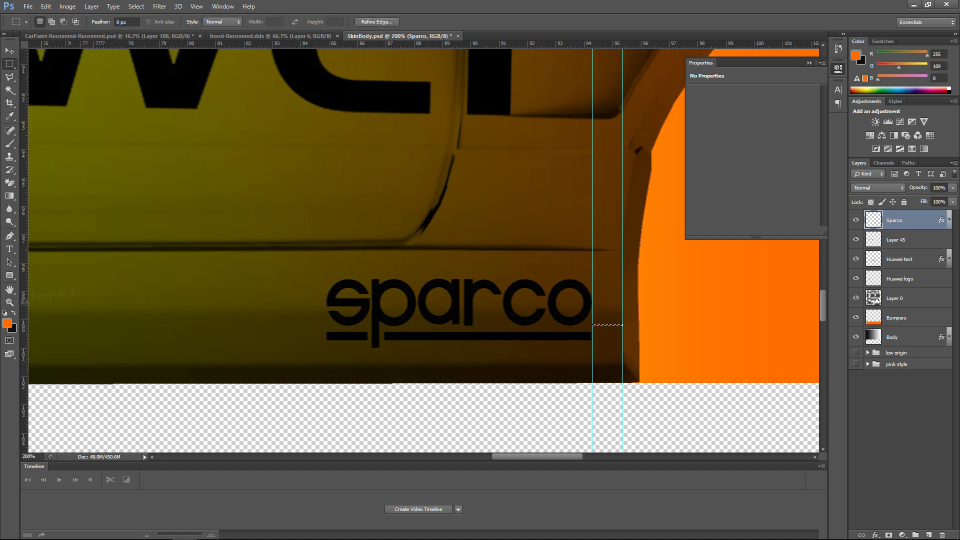
left_click_drag(325, 347, 297, 339)
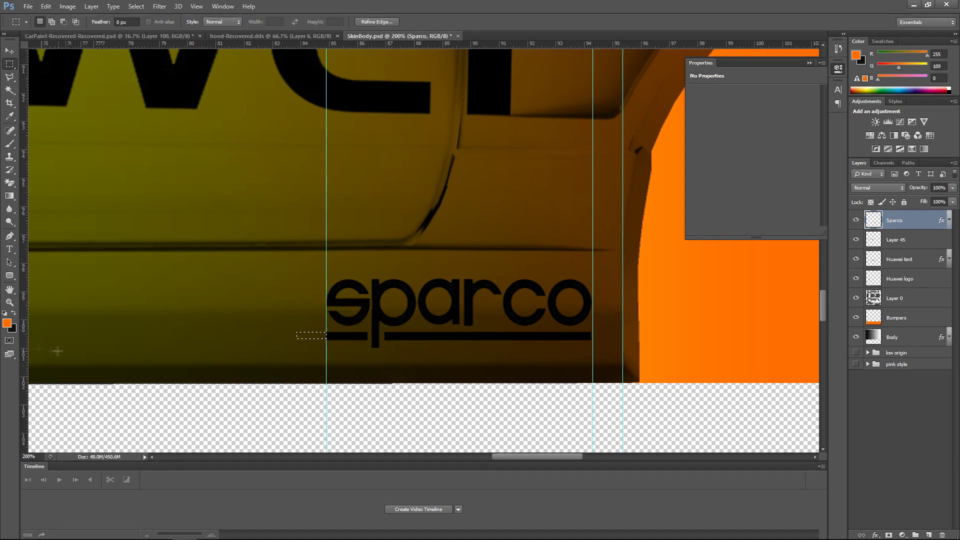
Clear the surplus guides and set a new pair marking the spacing behind the Sparco logo on the side skirt
key("v")
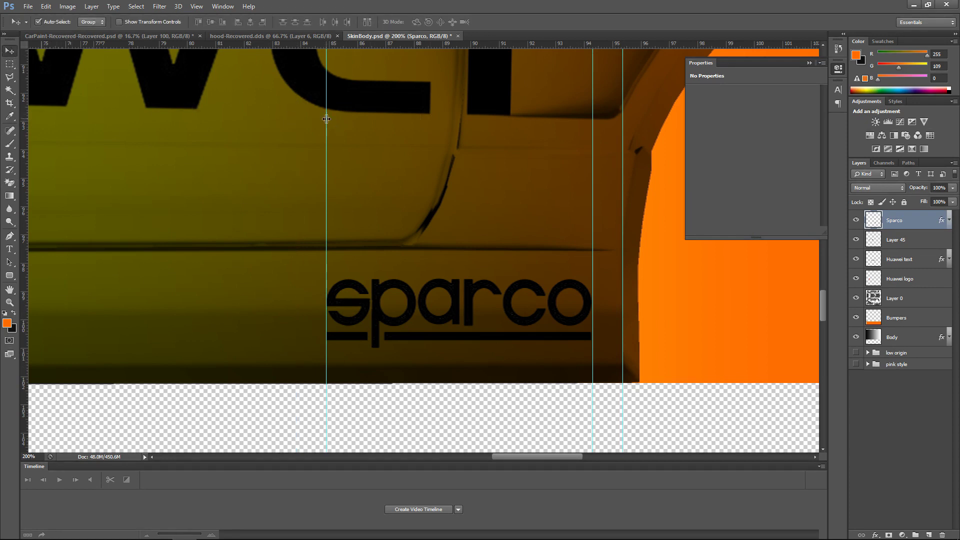
left_click_drag(593, 309, 593, 310)
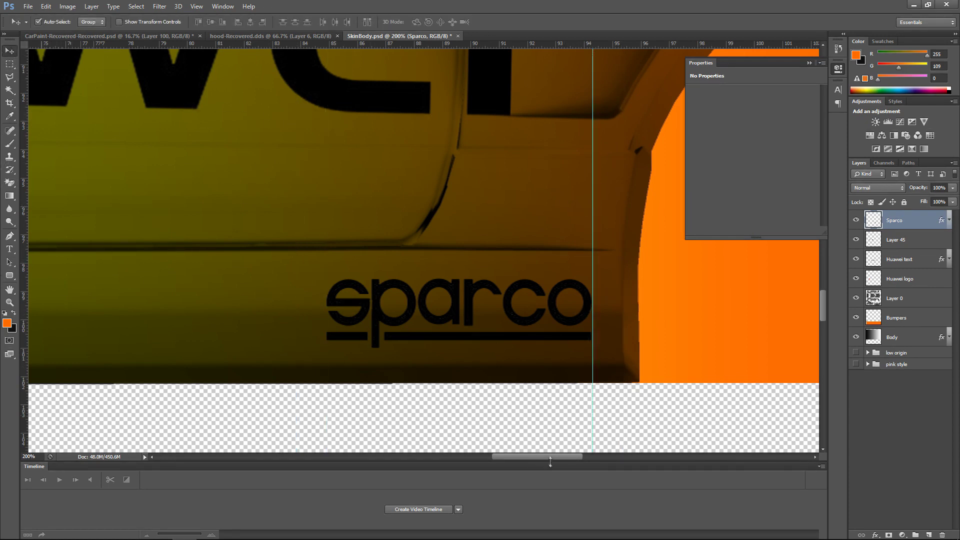
scroll(546, 281, "left", 5)
key("m")
left_click_drag(488, 327, 518, 292)
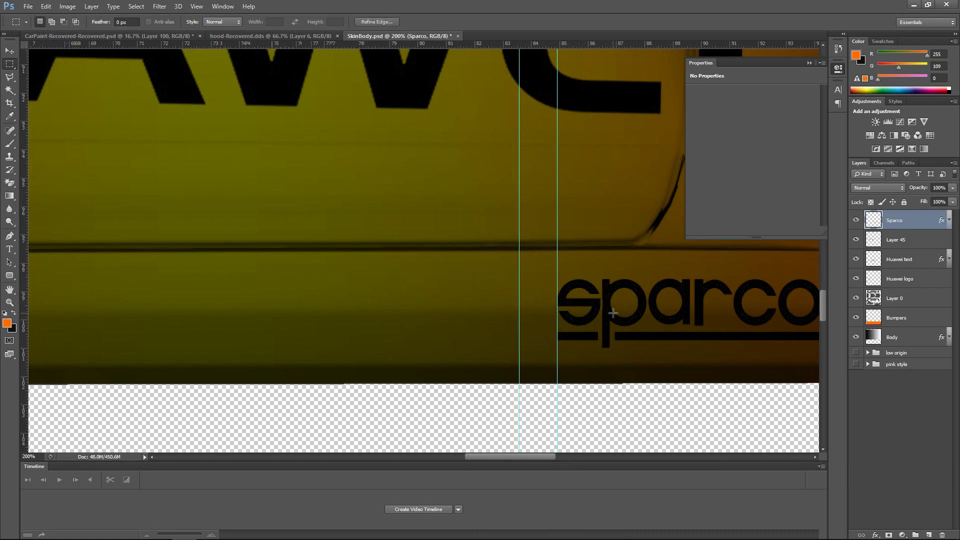
Clear the selection and place a horizontal guide through the vertical centre of the Sparco logo
key("ctrl+d")
key("ctrl+t")
left_click_drag(626, 44, 639, 313)
key("Return")
key("ctrl+minus")
key("ctrl+minus")
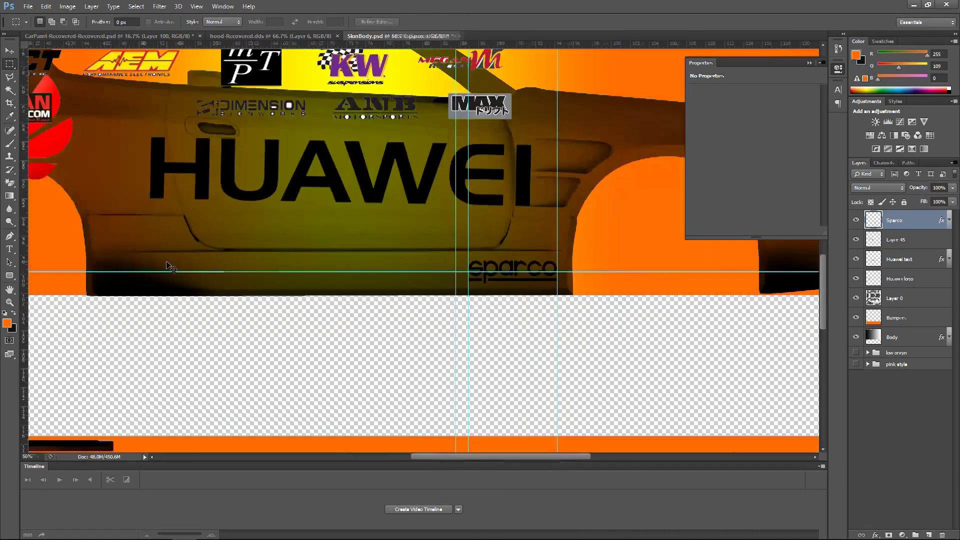
left_click_drag(170, 267, 170, 270)
key("ctrl+minus")
Cut the AEM logo from Layer 45 onto its own layer and name that layer AEM
left_click(910, 240)
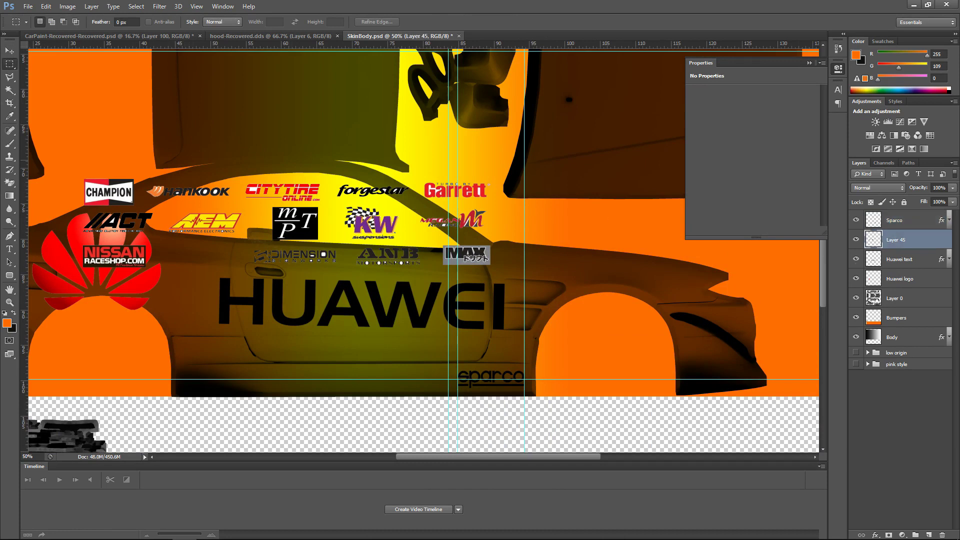
left_click_drag(266, 253, 266, 253)
right_click(235, 234)
left_click(300, 313)
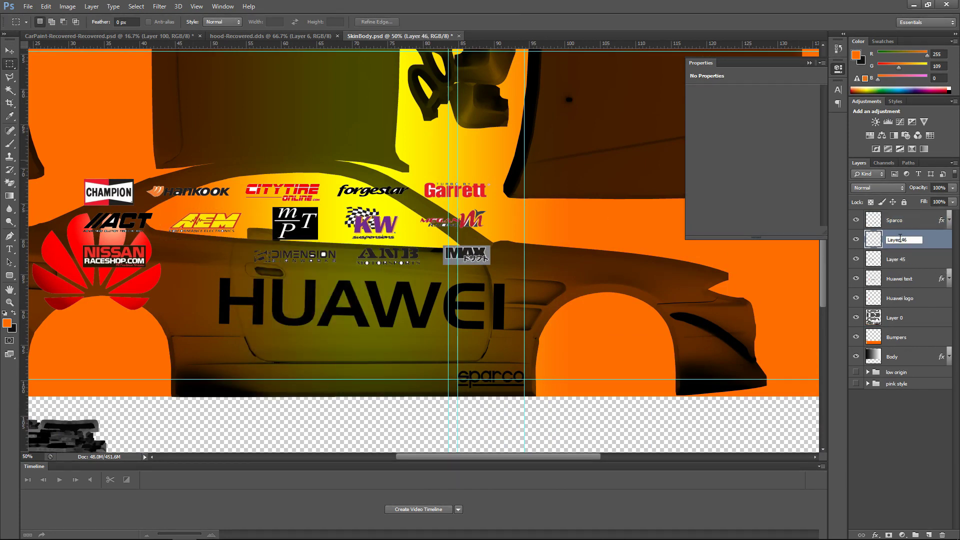
Move the AEM logo onto the side skirt behind Sparco, with its front edge against the spacing guide
left_click(9, 51)
left_click_drag(205, 221, 418, 378)
key("ctrl+plus")
key("ctrl+plus")
scroll(420, 383, "down", 3)
key("ctrl+plus")
left_click_drag(502, 457, 498, 457)
key("shift+Left")
key("shift+Left")
key("shift+Left")
Centre the AEM logo vertically on the horizontal guide
key("ctrl+t")
key("Up")
key("Up")
key("Up")
key("Up")
key("Return")
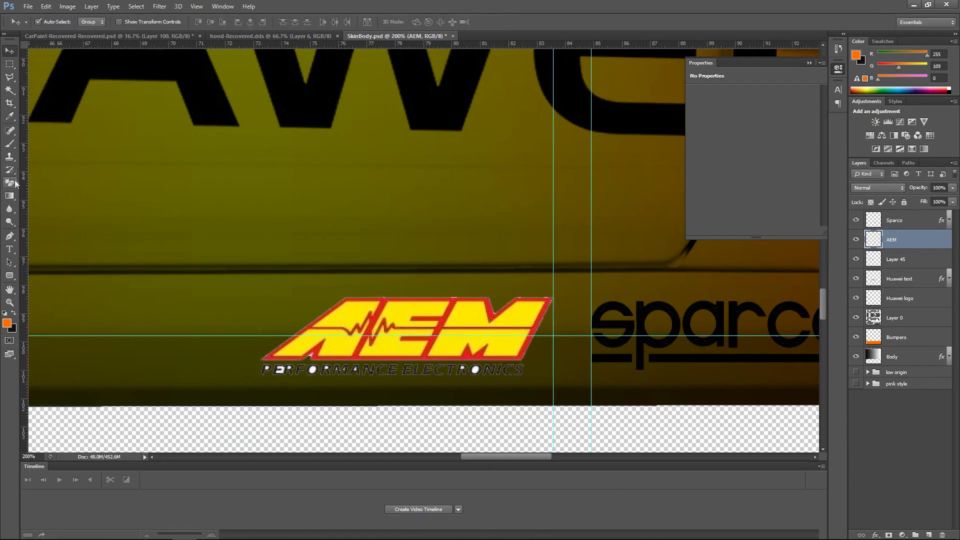
Erase the white fills inside the PERFORMANCE ELECTRONICS lettering of the AEM logo
left_click(14, 183)
key("ctrl+plus")
key("ctrl+plus")
key("ctrl+plus")
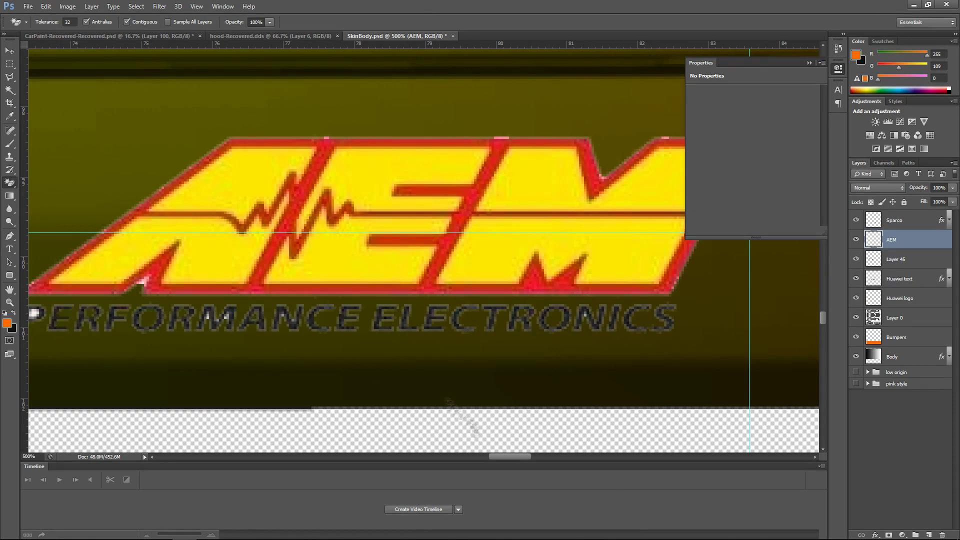
left_click_drag(506, 457, 496, 456)
Try the Stroke, Inner Glow and Inner Shadow effects on the AEM layer
double_click(874, 243)
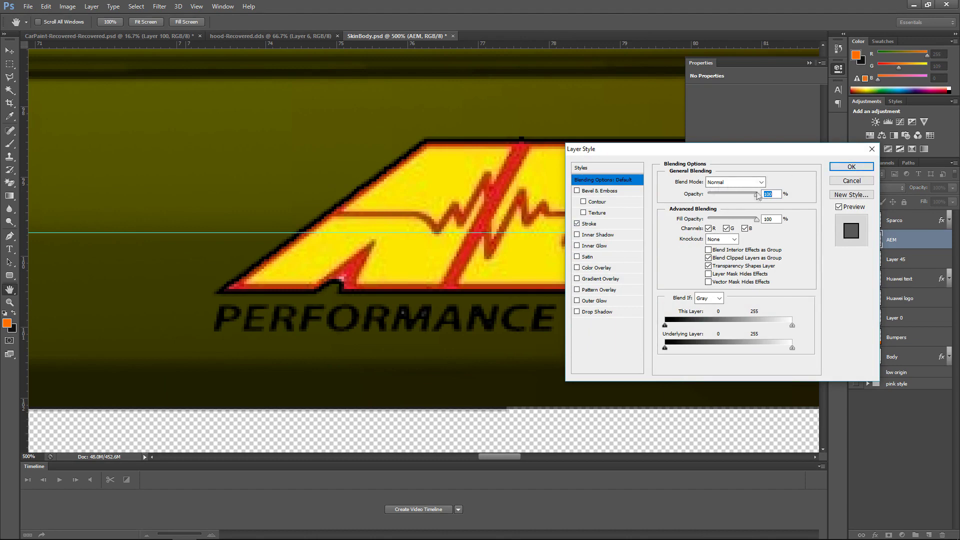
left_click(592, 224)
left_click(577, 223)
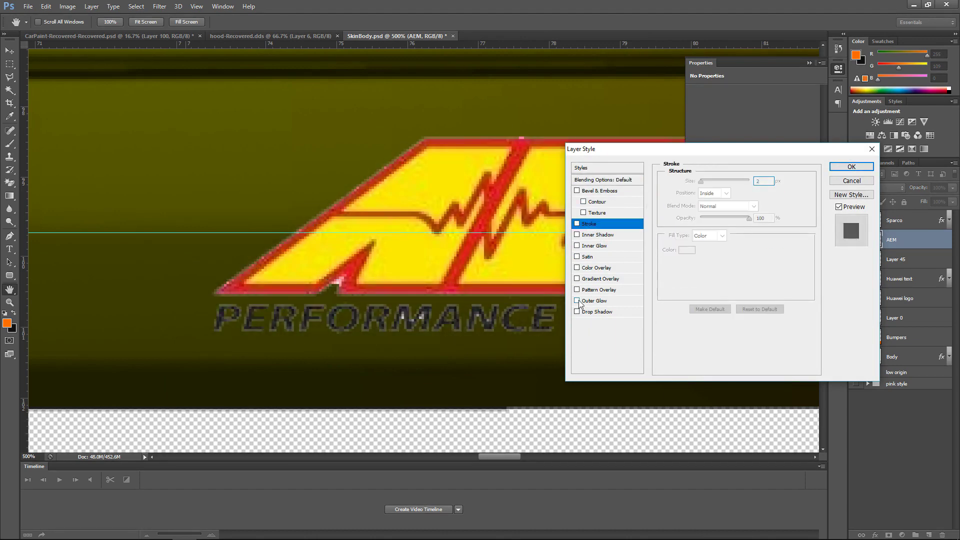
left_click(577, 246)
left_click(590, 246)
left_click(577, 246)
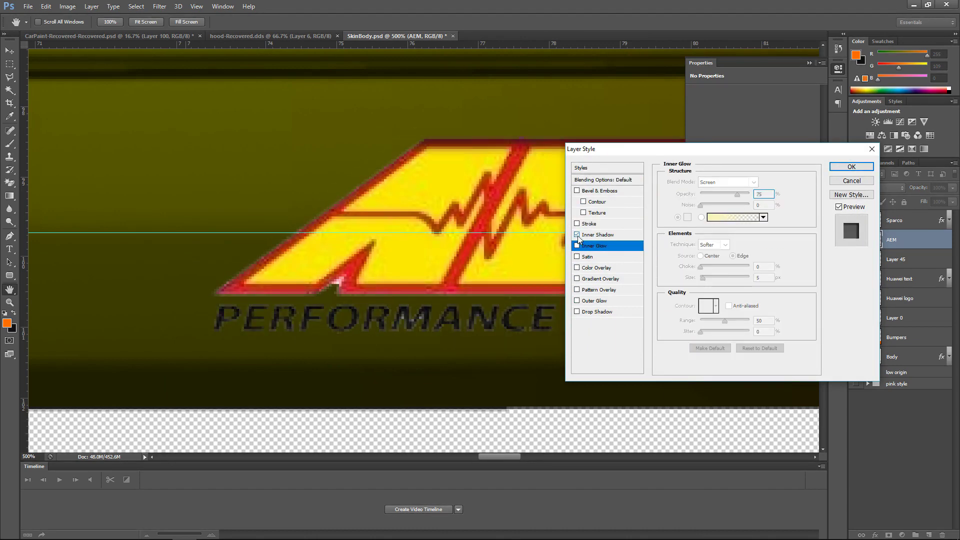
left_click(596, 235)
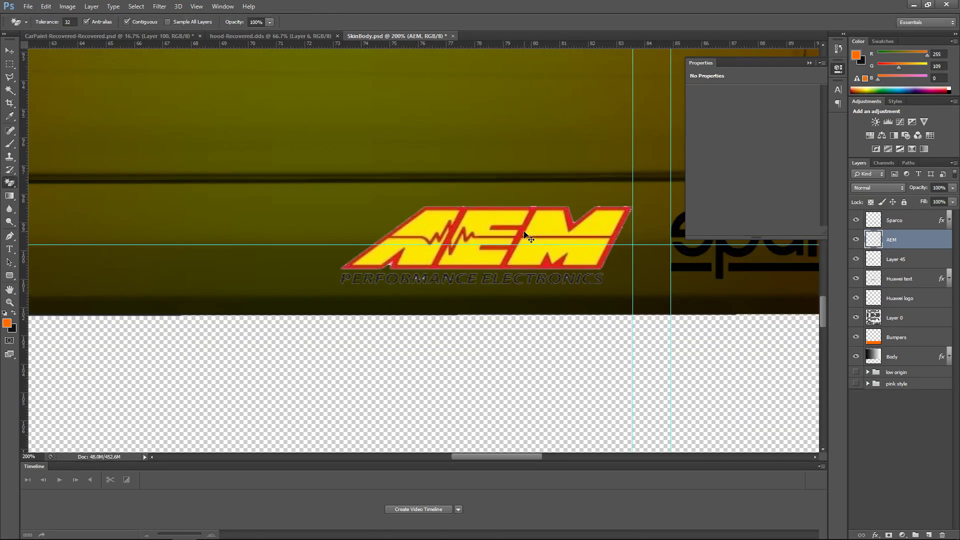
Try the Outside, Center and Inside positions for a 2 px black stroke on the AEM layer
double_click(889, 240)
key("Return")
double_click(930, 240)
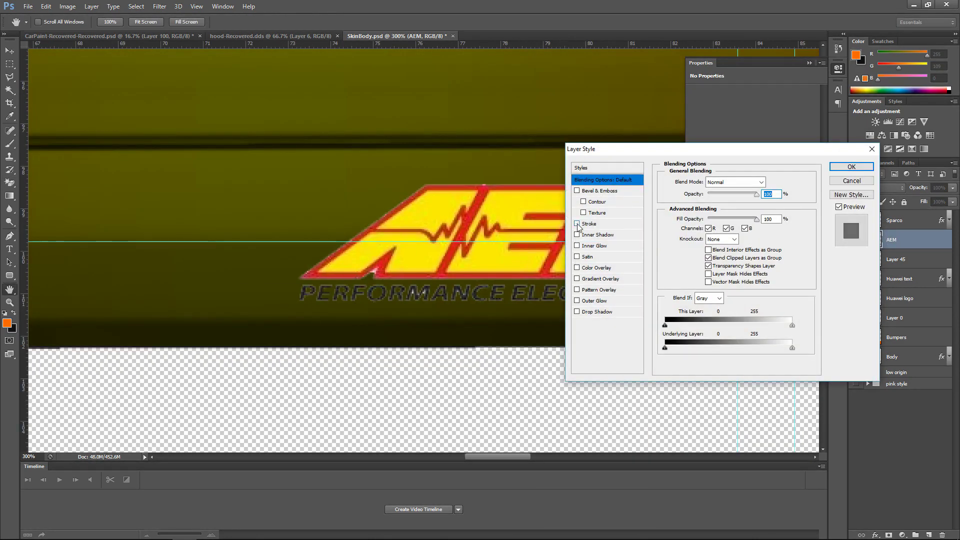
left_click(578, 224)
left_click(720, 193)
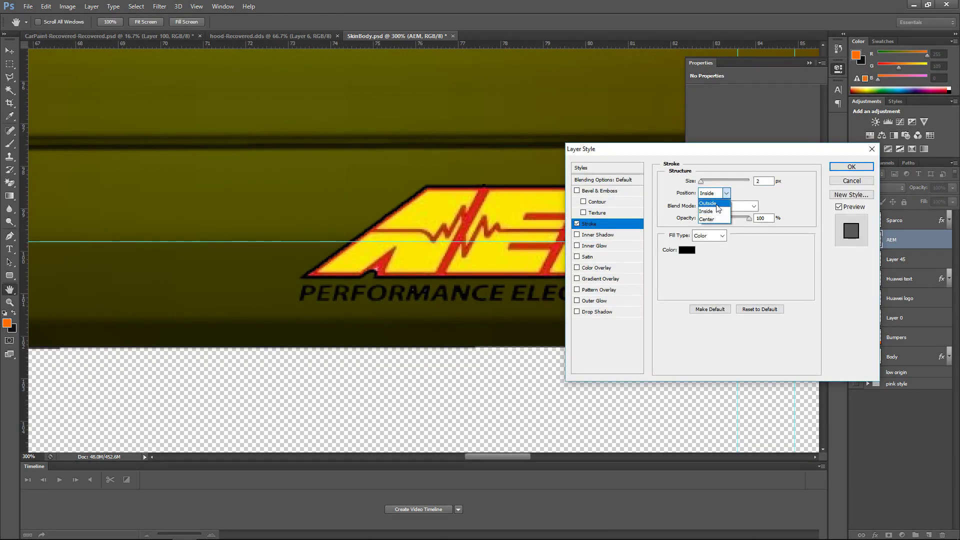
left_click(716, 204)
left_click(720, 193)
left_click(714, 219)
left_click(720, 193)
left_click(714, 203)
left_click(743, 206)
left_click(713, 399)
scroll(785, 240, "up", 19)
left_click(720, 193)
left_click(713, 210)
left_click(741, 204)
left_click(671, 281)
scroll(671, 281, "down", 16)
scroll(671, 281, "up", 16)
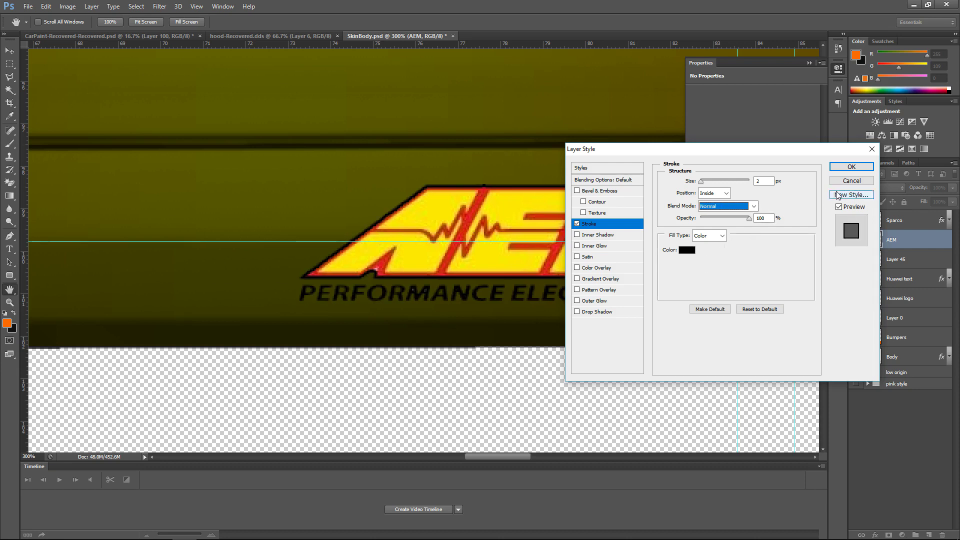
left_click(852, 181)
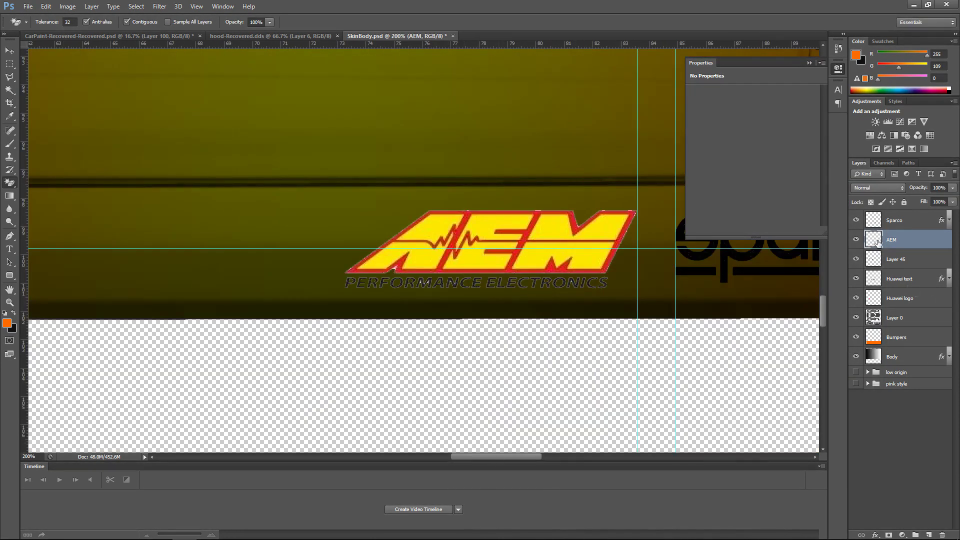
Add a Stroke effect to the AEM layer
double_click(878, 244)
left_click(606, 223)
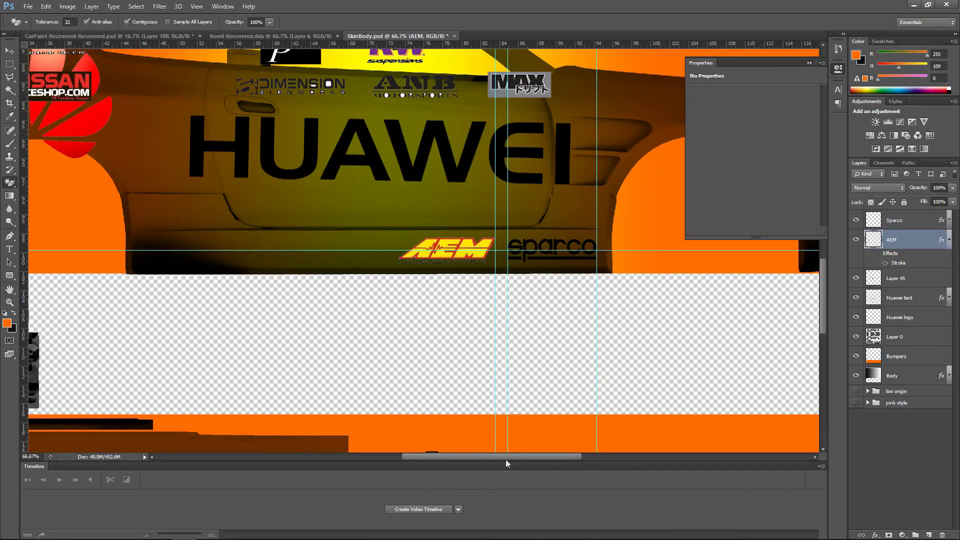
Cut the Nissan Raceshop logo from Layer 45 onto its own layer and name that layer NRS
scroll(430, 377, "up", 3)
scroll(429, 376, "up", 2)
key("m")
left_click_drag(114, 235, 208, 278)
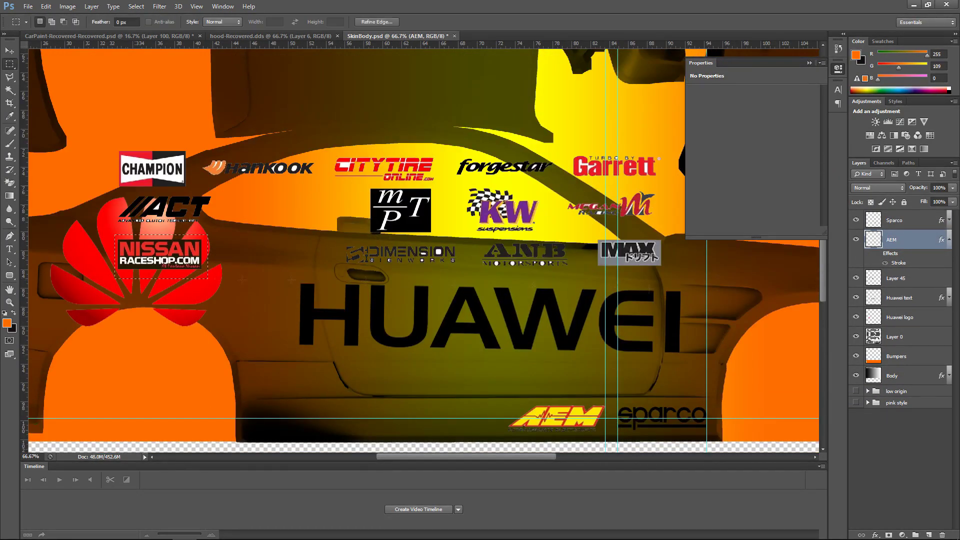
left_click(915, 282)
right_click(156, 258)
left_click(190, 344)
double_click(895, 278)
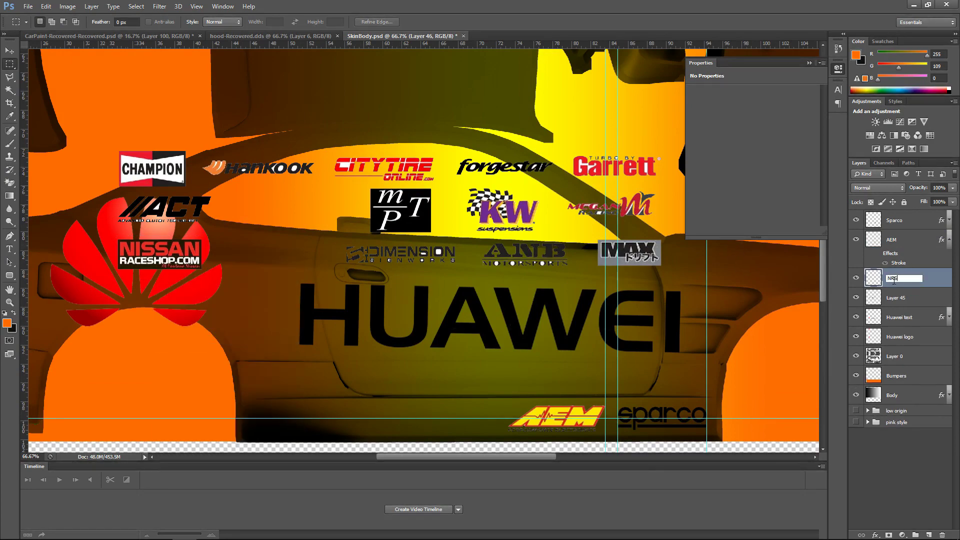
key("Return")
Move the Nissan Raceshop logo down onto the side skirt behind the AEM logo
scroll(495, 302, "down", 4)
key("v")
left_click_drag(171, 135, 413, 295)
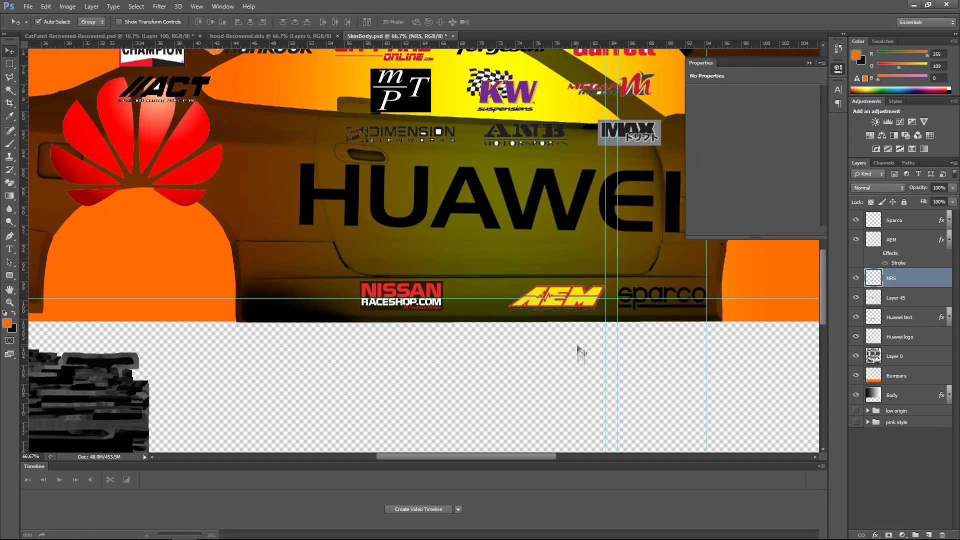
Mark the same logo spacing behind the AEM logo with a marquee and vertical guides
scroll(580, 350, "up", 2)
key("m")
left_click_drag(25, 262, 457, 380)
left_click_drag(427, 300, 420, 300)
left_click_drag(25, 320, 420, 331)
key("ctrl+d")
Align the Nissan Raceshop logo's front edge with the spacing guide and centre it on the horizontal guide
key("v")
left_click_drag(145, 280, 293, 284)
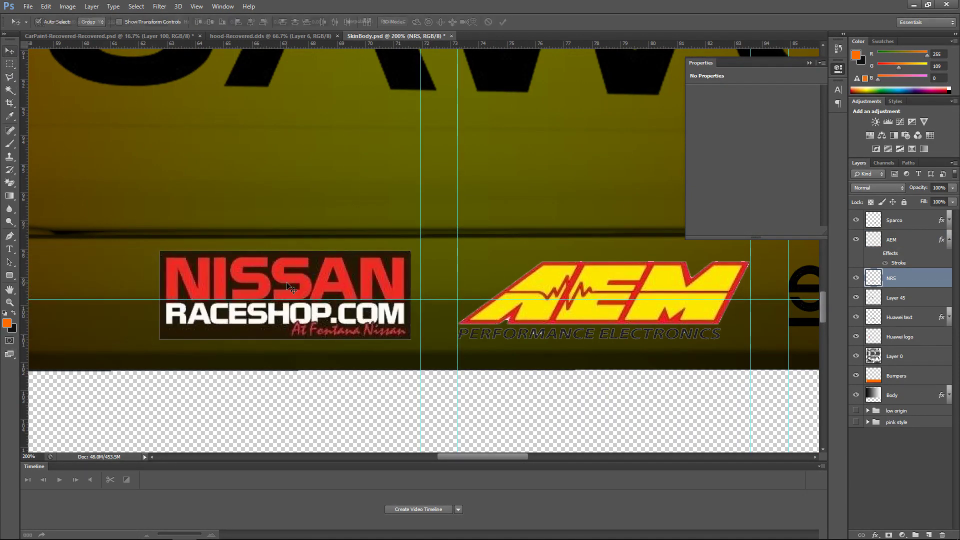
key("ctrl+t")
key("Return")
Mark the same spacing behind the Nissan Raceshop logo with vertical guides and clear the selection
key("m")
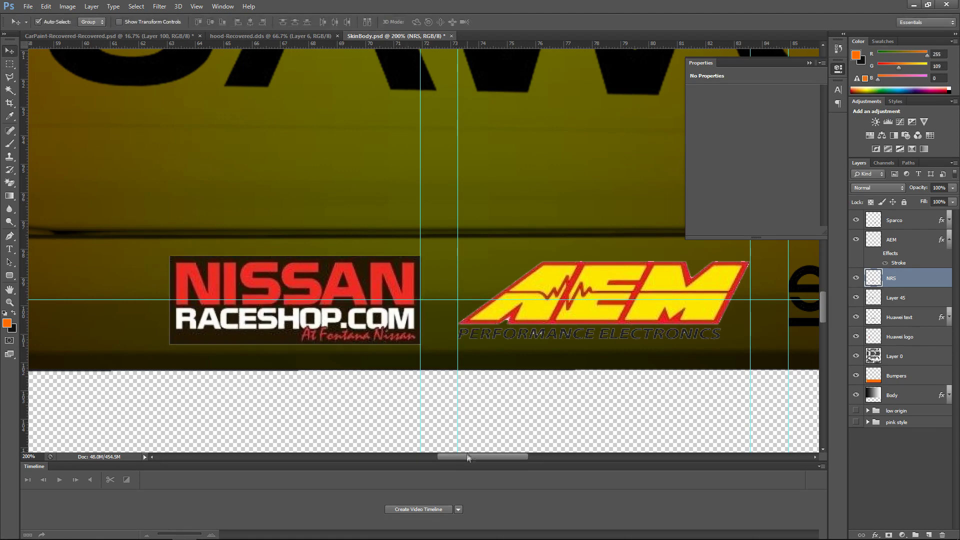
scroll(428, 288, "left", 5)
left_click_drag(393, 306, 391, 305)
left_click_drag(385, 348, 391, 348)
key("ctrl+d")
key("ctrl+minus")
key("ctrl+minus")
key("ctrl+minus")
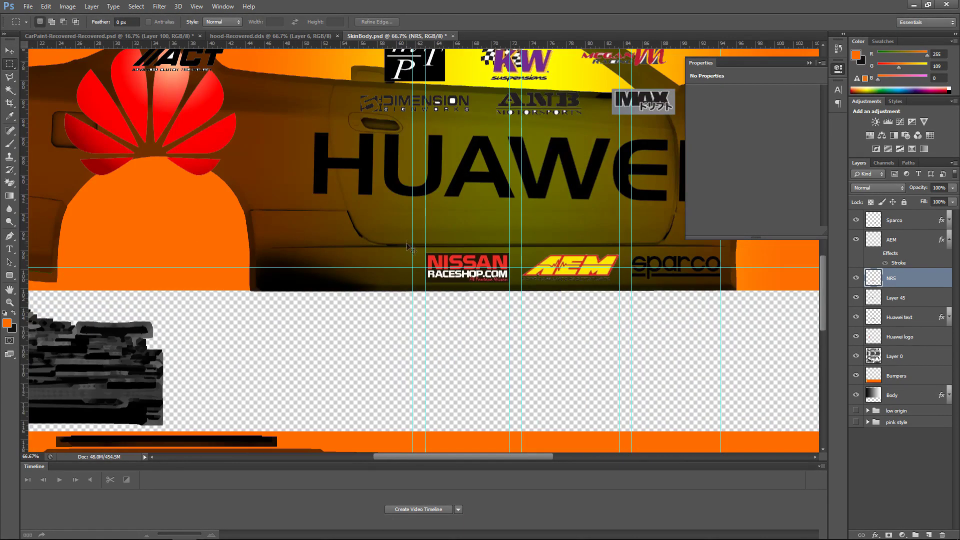
Cut the ACT logo from Layer 45 onto its own layer and name that layer ACT
left_click(909, 304)
right_click(318, 111)
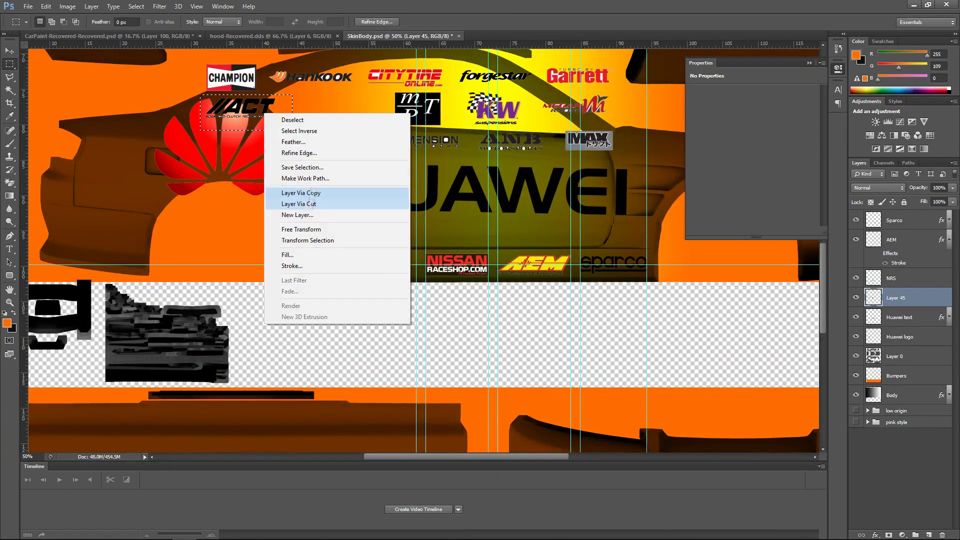
left_click(345, 204)
Move the ACT logo onto the side skirt behind Nissan Raceshop, aligned to the spacing guide and the horizontal guide
left_click(9, 50)
left_click_drag(240, 107, 381, 263)
key("ctrl+plus")
key("ctrl+plus")
key("ctrl+plus")
key("ctrl+plus")
scroll(441, 392, "down", 2)
left_click_drag(439, 456, 429, 456)
key("ctrl+t")
mouse_move(457, 250)
left_mouse_down()
mouse_move(436, 233)
mouse_move(437, 219)
left_mouse_up()
key("Return")
Erase the white fills inside the ADVANCED CLUTCH TECHNOLOGY lettering of the ACT logo
key("e")
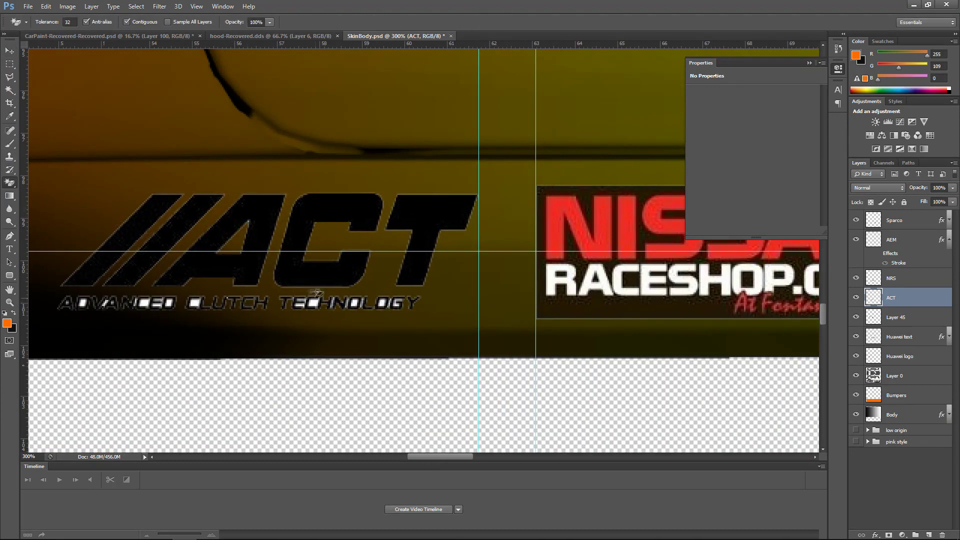
scroll(384, 300, "up", 3)
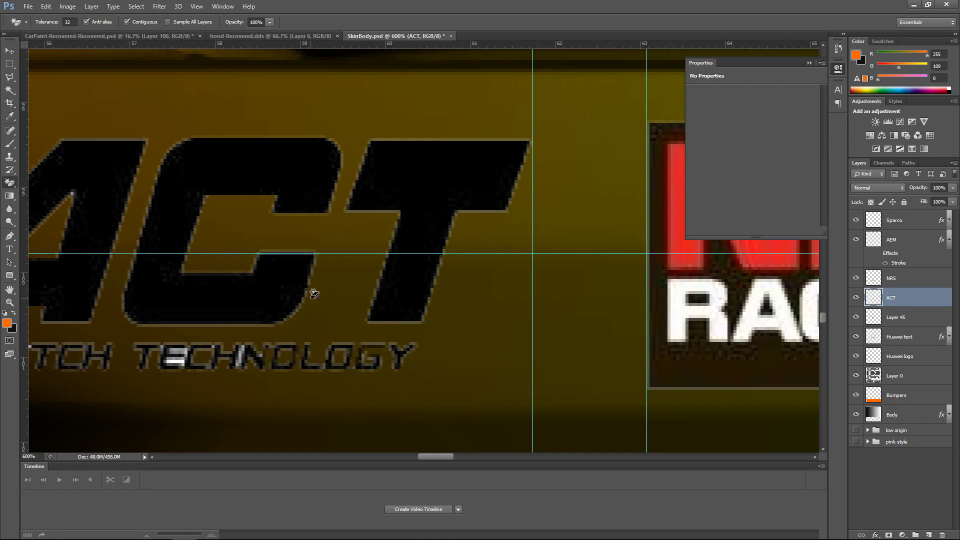
left_click_drag(434, 457, 412, 459)
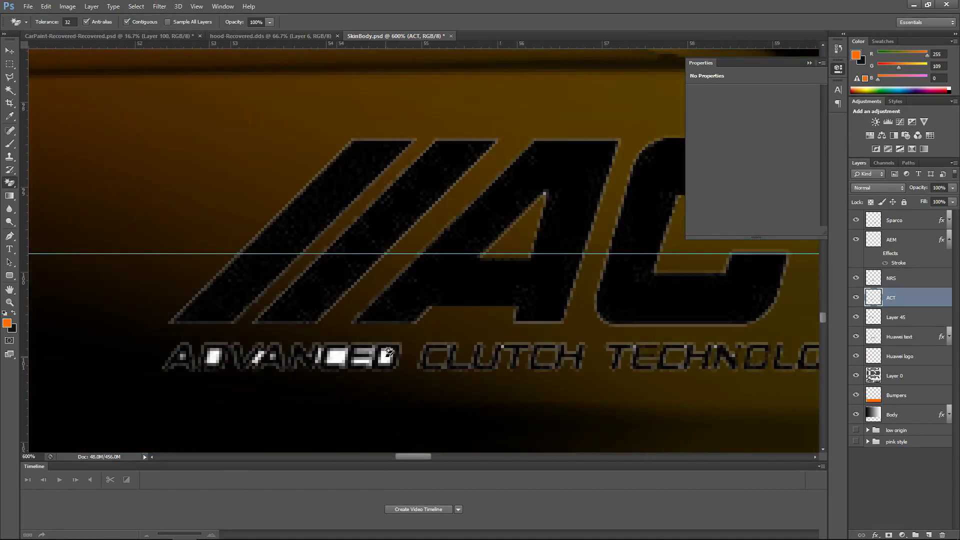
left_click(343, 356)
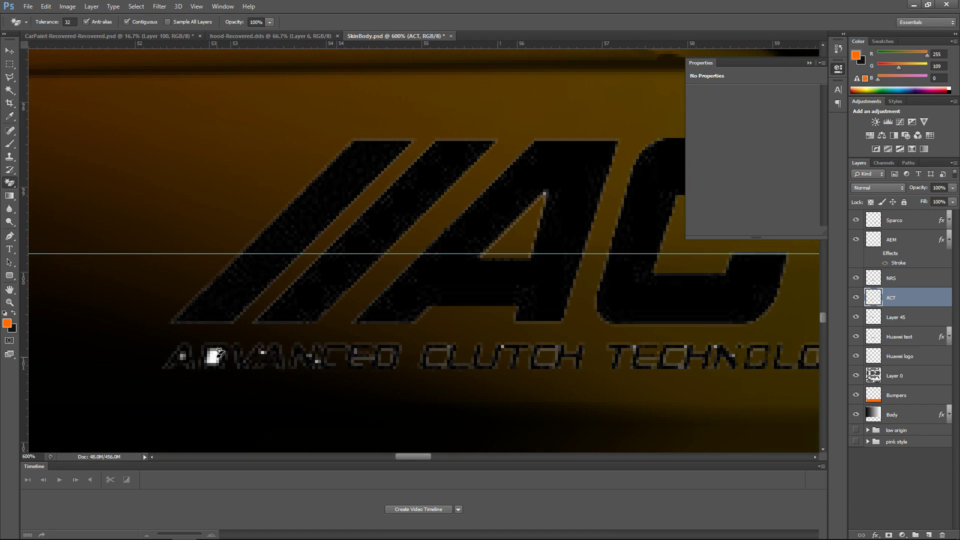
Add a Stroke effect to the ACT layer
double_click(915, 298)
key("Return")
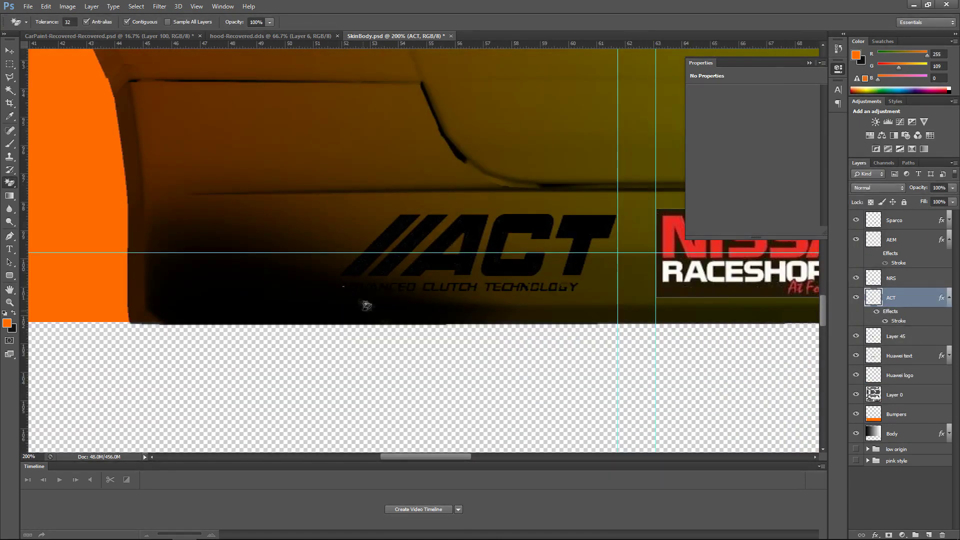
Examine the ACT logo up close and the whole row of sponsor logos on the side skirt
key("ctrl+plus")
key("ctrl+plus")
key("ctrl+plus")
key("ctrl+plus")
key("ctrl+minus")
key("ctrl+minus")
key("ctrl+minus")
key("ctrl+minus")
key("ctrl+minus")
left_click_drag(449, 456, 497, 455)
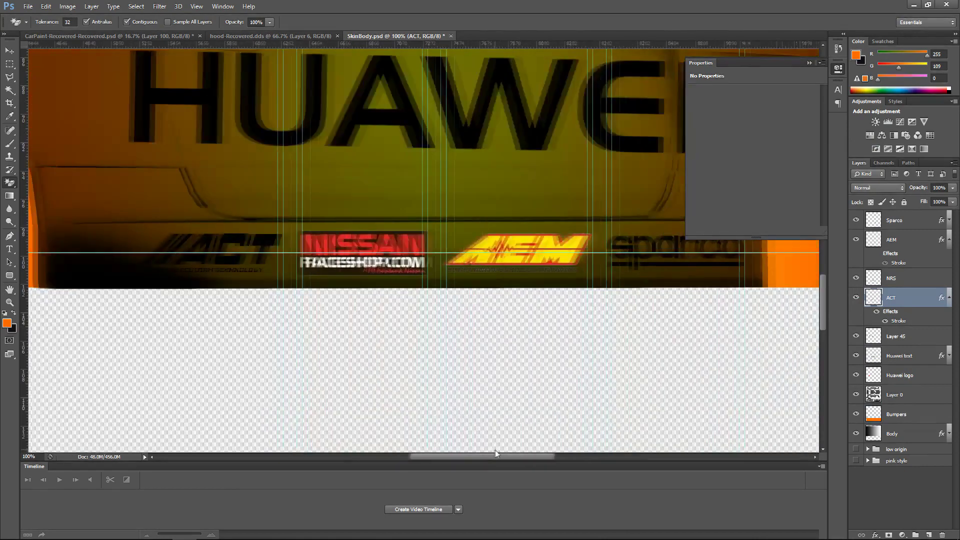
key("ctrl+minus")
key("ctrl+minus")
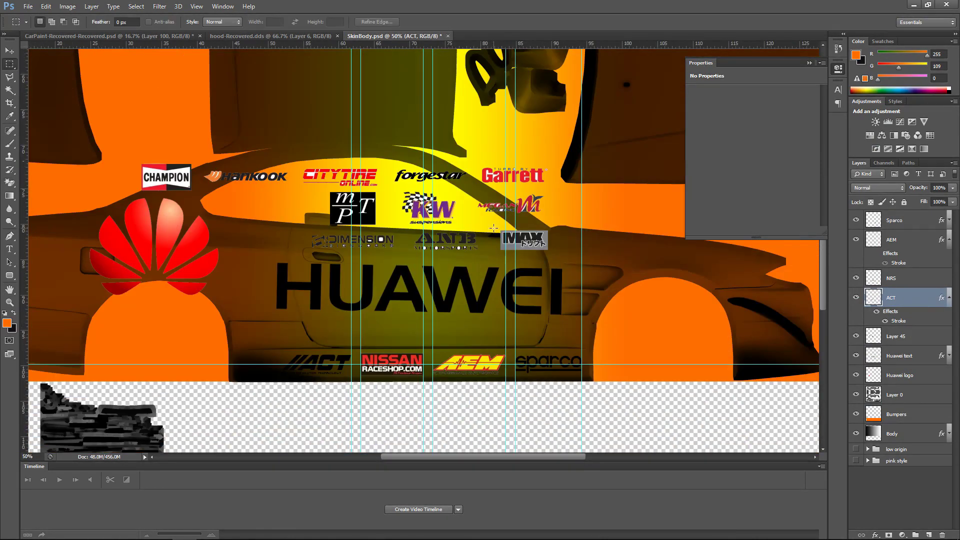
Cut the MAX logo from Layer 45 onto its own layer and name that layer MAX
right_click(902, 336)
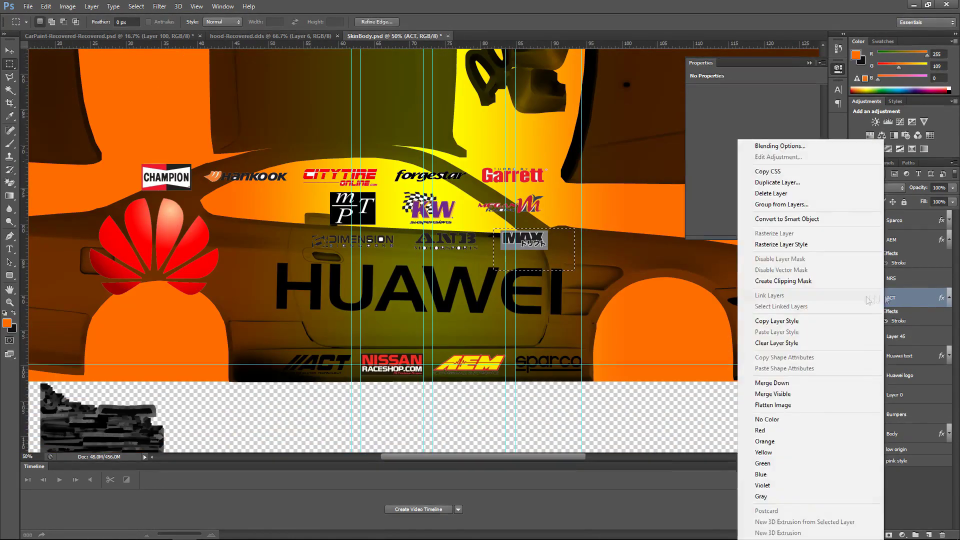
right_click(520, 244)
left_click(545, 334)
double_click(906, 336)
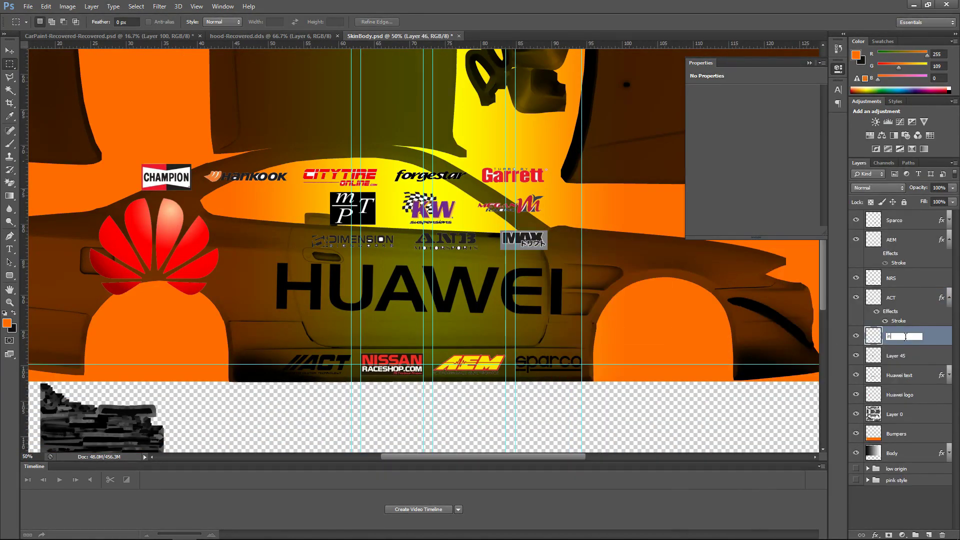
Move the MAX logo above the Sparco logo and scale it up to about 121%
left_click(10, 51)
left_click_drag(523, 240, 570, 338)
key("ctrl+plus")
key("ctrl+plus")
left_click_drag(532, 457, 549, 458)
left_click_drag(568, 460, 593, 460)
left_click_drag(446, 342, 436, 325)
key("ctrl+t")
left_click_drag(289, 360, 248, 379)
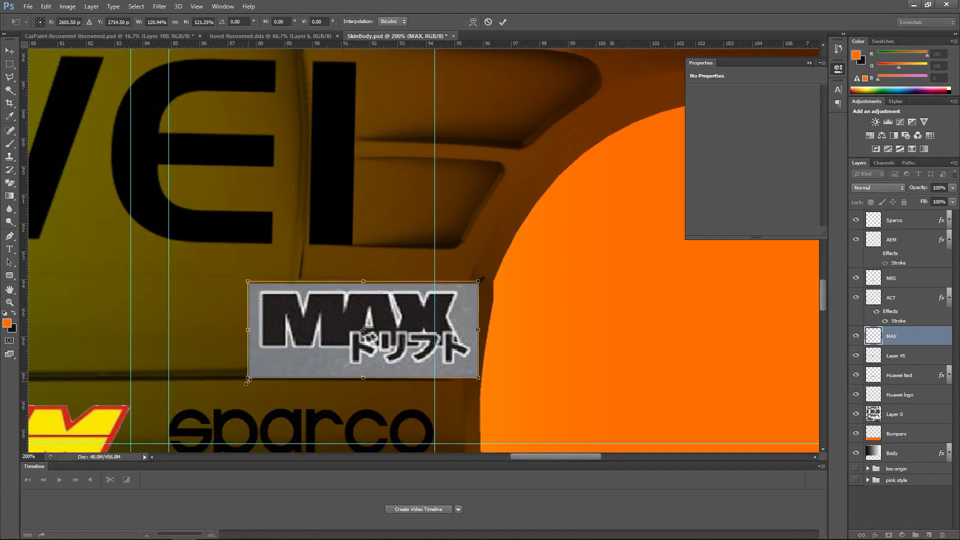
Move the MAX logo to the lower rear panel above the ACT logo and enlarge it to fill the panel
key("ctrl+minus")
key("ctrl+minus")
left_click_drag(513, 458, 458, 458)
left_click_drag(629, 286, 222, 282)
left_click_drag(279, 290, 308, 302)
key("ctrl+plus")
left_click_drag(434, 458, 391, 454)
key("ctrl+plus")
key("ctrl+plus")
scroll(391, 453, "down", 2)
mouse_move(373, 264)
left_mouse_down()
mouse_move(381, 244)
mouse_move(427, 226)
mouse_move(405, 233)
left_mouse_up()
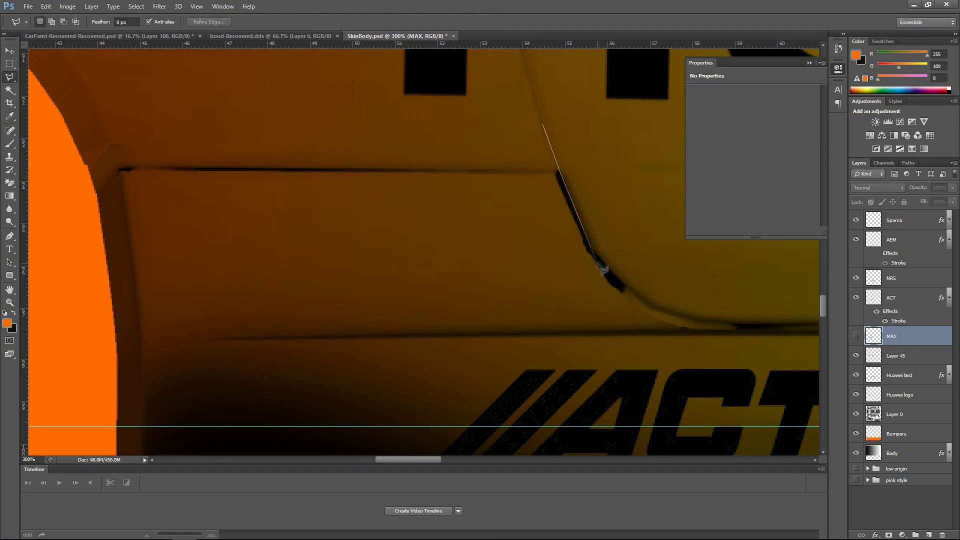
Outline the lower rear panel between the door line and rear wheel arch with a lasso selection, with the MAX layer hidden
left_click(90, 343)
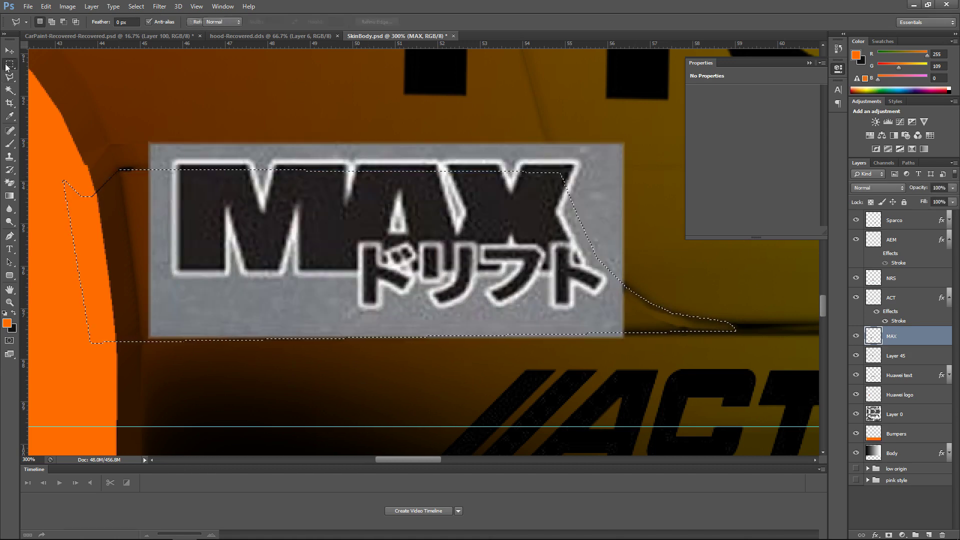
Set the MAX layer's opacity to 37% and shift the logo down over the lower rear panel
left_click(952, 187)
left_click_drag(951, 199, 920, 199)
left_click_drag(424, 257, 395, 270)
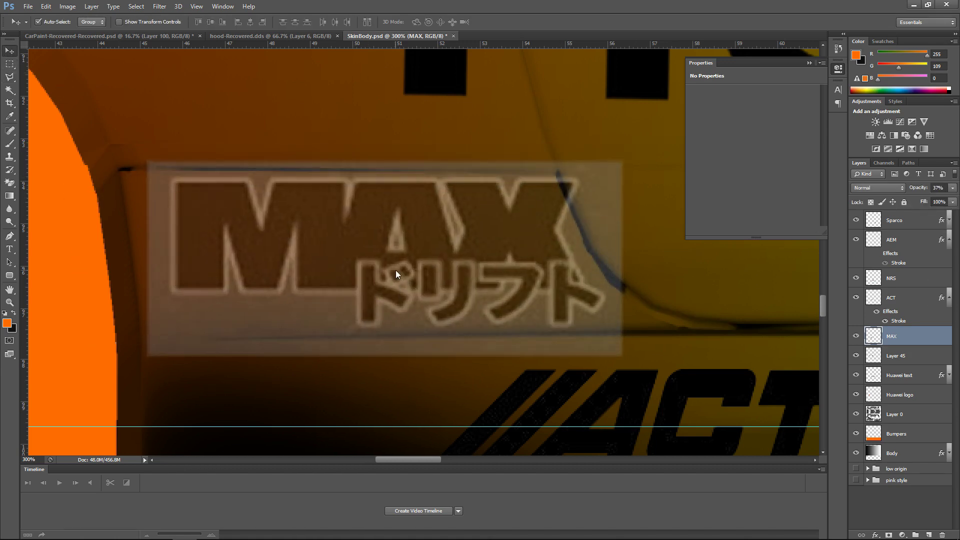
Nudge the MAX logo left over the lower rear panel and restore its layer opacity to 100%
key("Down")
key("Down")
key("Down")
key("Left")
key("Left")
key("Left")
key("Left")
key("Left")
key("Left")
key("Left")
key("Left")
key("Left")
key("Left")
key("Left")
key("Left")
key("Left")
key("Up")
key("Up")
key("Right")
key("Right")
key("Right")
key("Right")
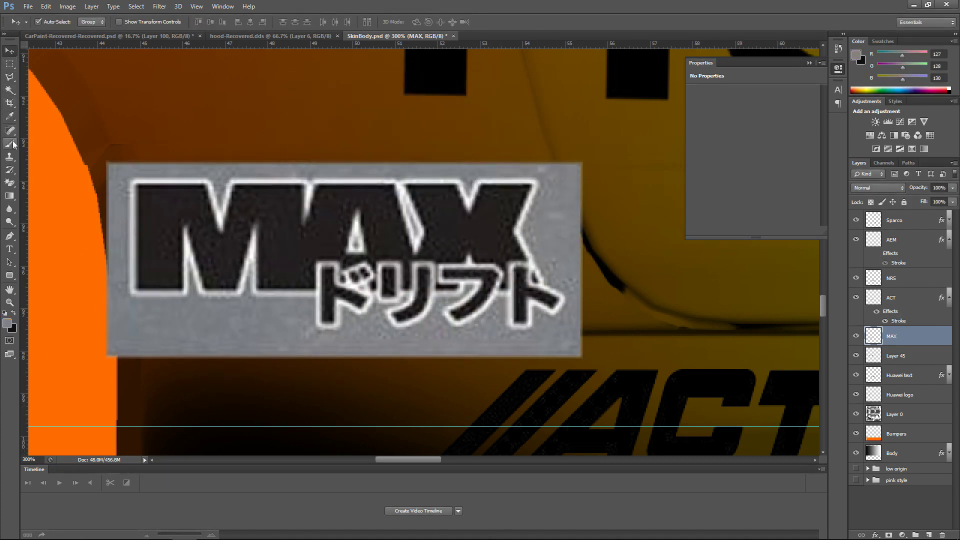
Try to extend the MAX logo's background beyond its right edge with a 13 px brush in grey (RGB 127, 128, 130)
left_click(11, 144)
right_click(593, 274)
left_click_drag(615, 294, 604, 294)
left_click_drag(580, 258, 592, 315)
right_click(585, 285)
left_click(538, 245)
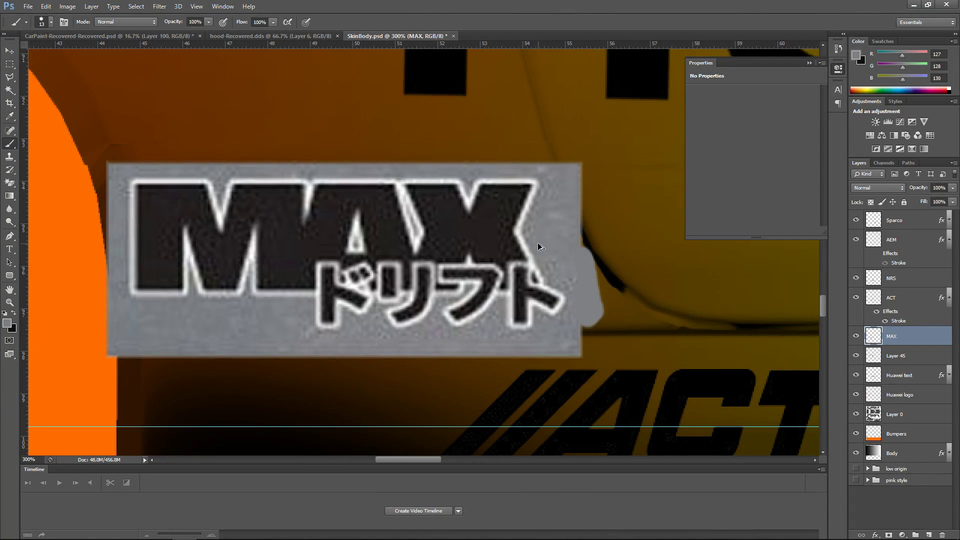
Sample the grey MAX logo background with the Clone Stamp and extend it past the logo's right edge
right_click(9, 157)
left_click(50, 156)
right_click(12, 159)
left_click(50, 156)
right_click(560, 202)
left_click(560, 201, "alt")
left_click_drag(583, 211, 588, 173)
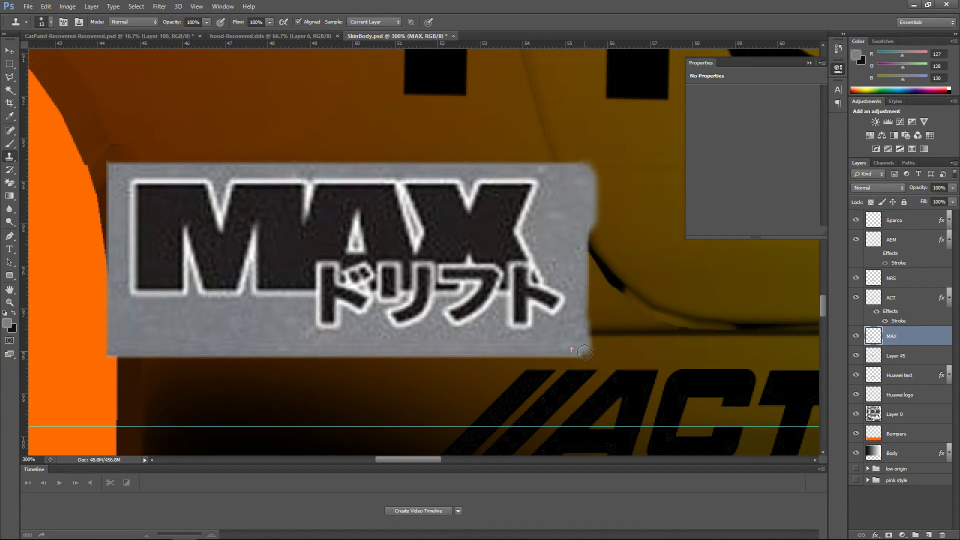
Enlarge the Clone Stamp to 20 px and extend the grey background over the panel's tapered lower-right tail and left edge
mouse_move(593, 256)
left_mouse_down()
mouse_move(590, 295)
mouse_move(604, 273)
mouse_move(595, 259)
mouse_move(598, 327)
left_mouse_up()
right_click(569, 269)
left_click_drag(584, 295, 588, 294)
key("Return")
mouse_move(596, 252)
left_mouse_down()
mouse_move(601, 305)
mouse_move(615, 300)
mouse_move(606, 282)
mouse_move(627, 304)
mouse_move(626, 340)
mouse_move(643, 336)
mouse_move(638, 275)
mouse_move(637, 340)
mouse_move(600, 319)
mouse_move(606, 350)
mouse_move(625, 327)
mouse_move(593, 347)
mouse_move(599, 309)
mouse_move(692, 329)
left_mouse_up()
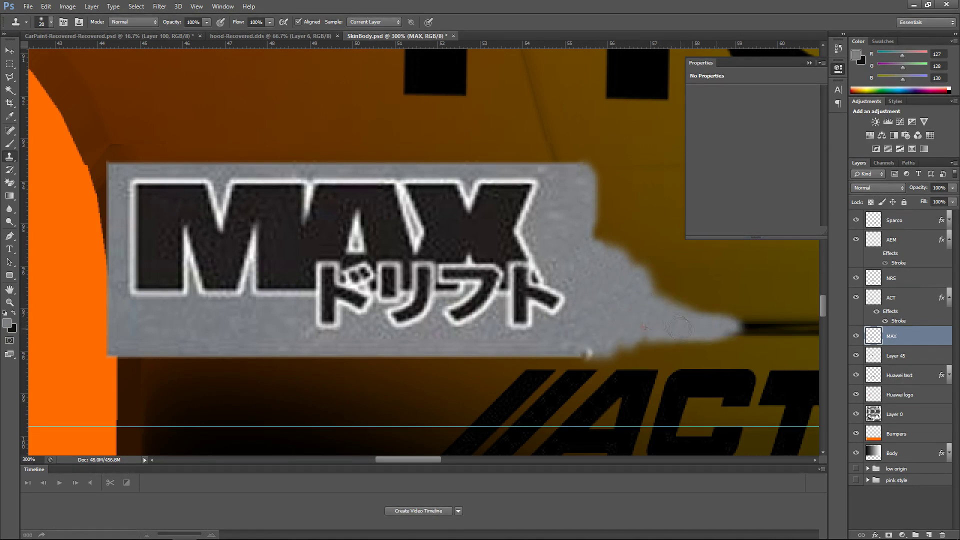
left_click_drag(113, 170, 101, 183)
At 42% MAX layer opacity, outline the lower rear panel with the Polygonal Lasso and delete the grey background outside it
key("l")
left_click_drag(952, 188, 926, 202)
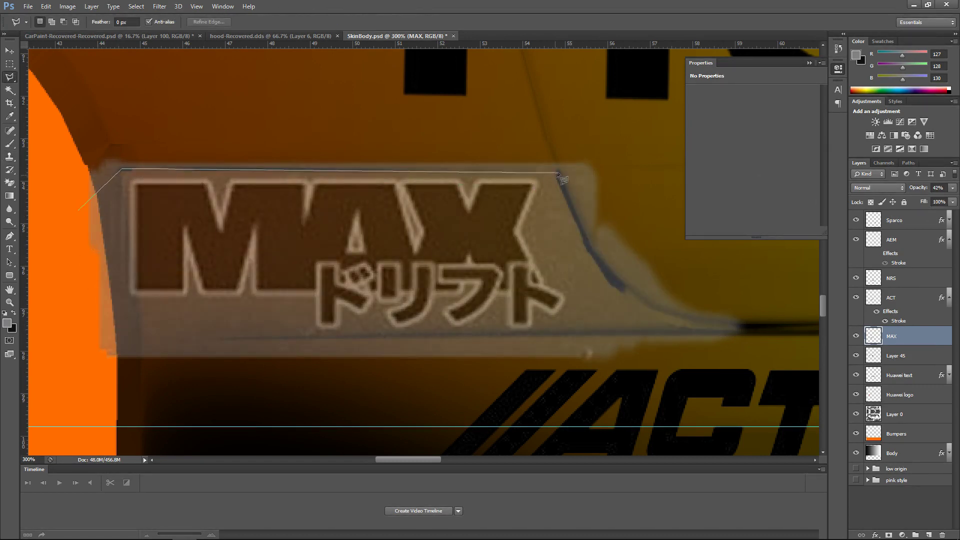
left_click(588, 244)
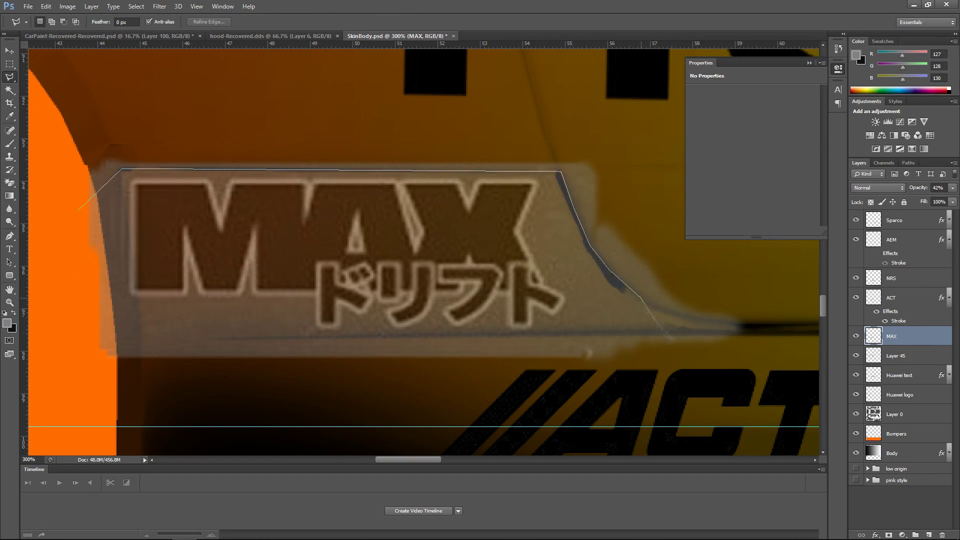
left_click(760, 336)
left_click(95, 336)
double_click(68, 232)
key("ctrl+shift+i")
key("Delete")
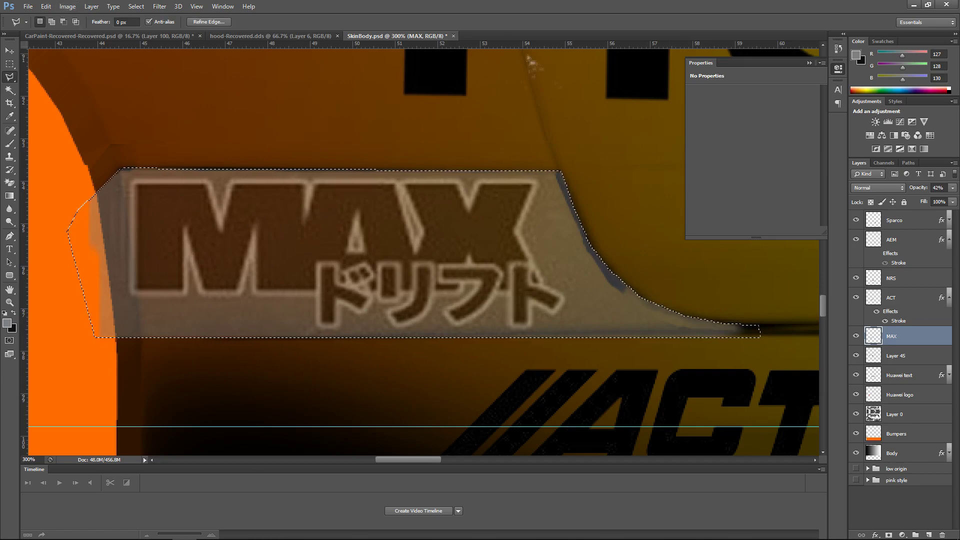
Restore the MAX layer's opacity to 100% and clear the selection
key("0")
key("m")
key("ctrl+d")
Put the Garrett logo from Layer 45's sponsor sheet on its own layer named Turbo By Garrett
key("ctrl+minus")
key("ctrl+minus")
key("ctrl+minus")
key("ctrl+minus")
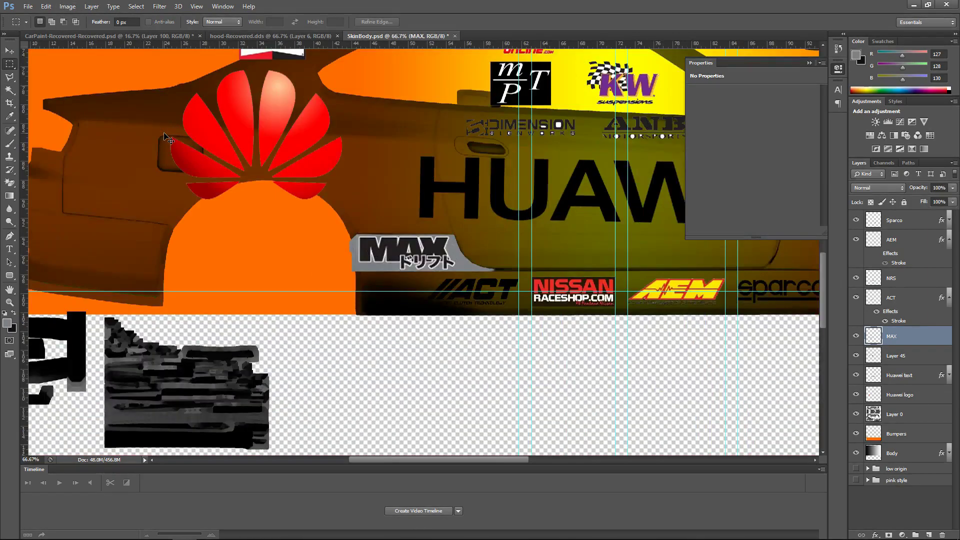
left_click_drag(424, 459, 491, 460)
scroll(160, 275, "up", 1)
left_click_drag(464, 112, 540, 140)
left_click(895, 359)
right_click(498, 122)
left_click(530, 213)
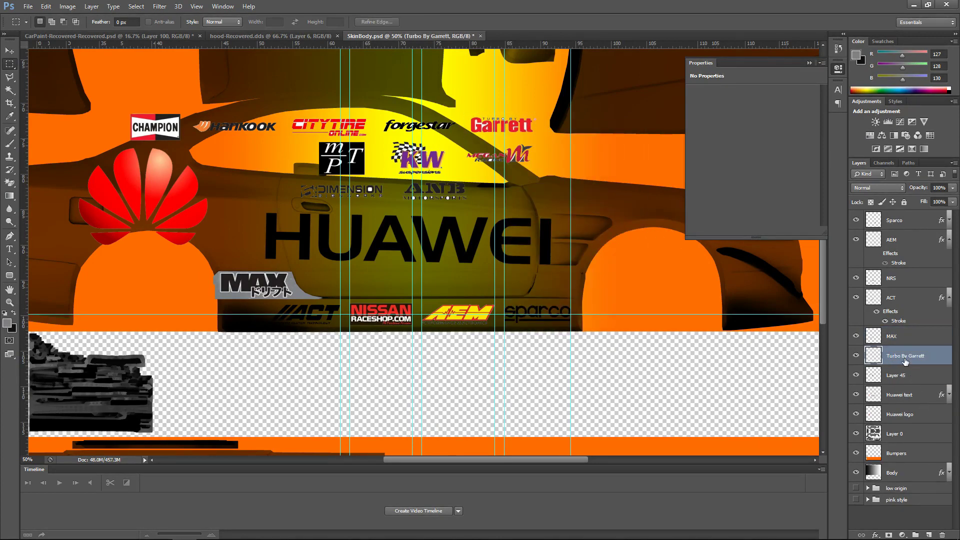
Hide Layer 45 and move the Garrett logo down to just above the Sparco logo
left_click(856, 375)
key("v")
left_click_drag(485, 130, 540, 294)
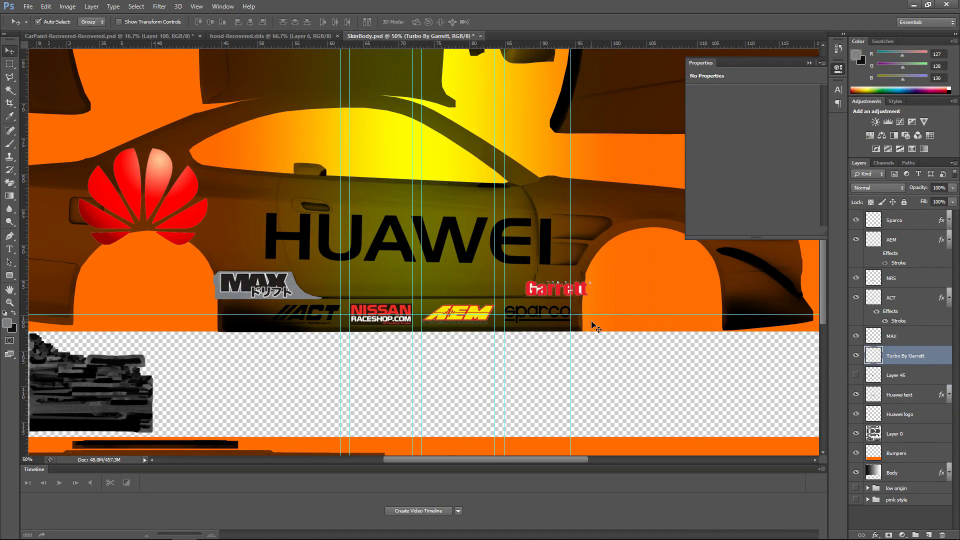
Scale the Garrett logo down slightly and align its lettering's right end with the guide at Sparco's right edge
key("ctrl+t")
key("ctrl+minus")
key("ctrl+minus")
key("ctrl+plus")
key("ctrl+plus")
key("ctrl+plus")
key("ctrl+plus")
key("ctrl+plus")
key("ctrl+plus")
left_click_drag(482, 458, 550, 458)
scroll(552, 443, "down", 4)
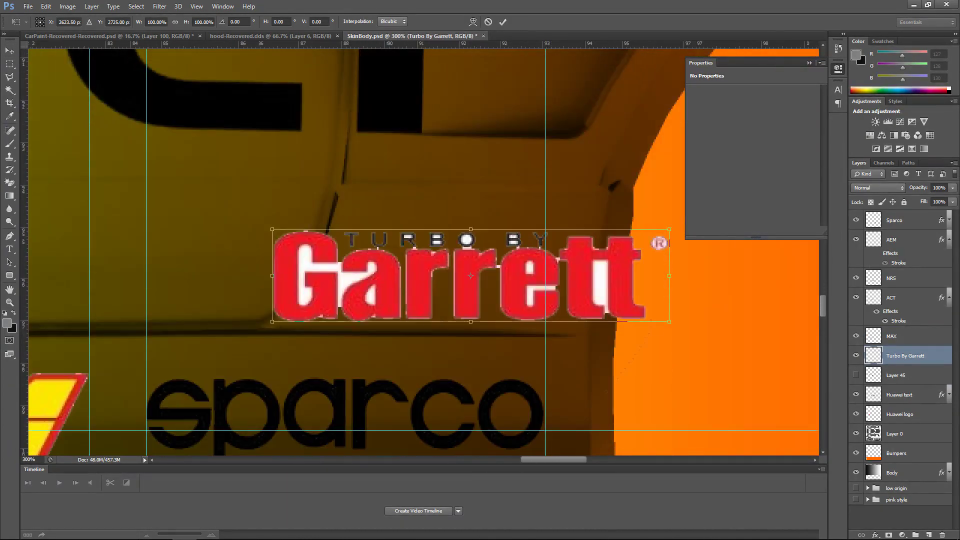
left_click_drag(669, 321, 628, 313)
left_click_drag(550, 287, 487, 277)
key("Return")
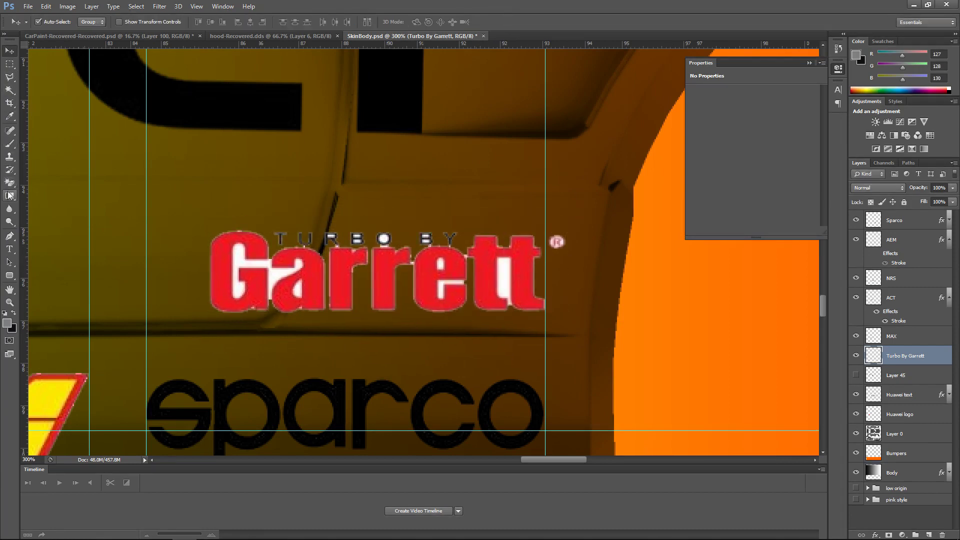
Erase the white areas inside the Garrett logo with the Magic Eraser and remove its registered-trademark symbol
left_click(9, 182)
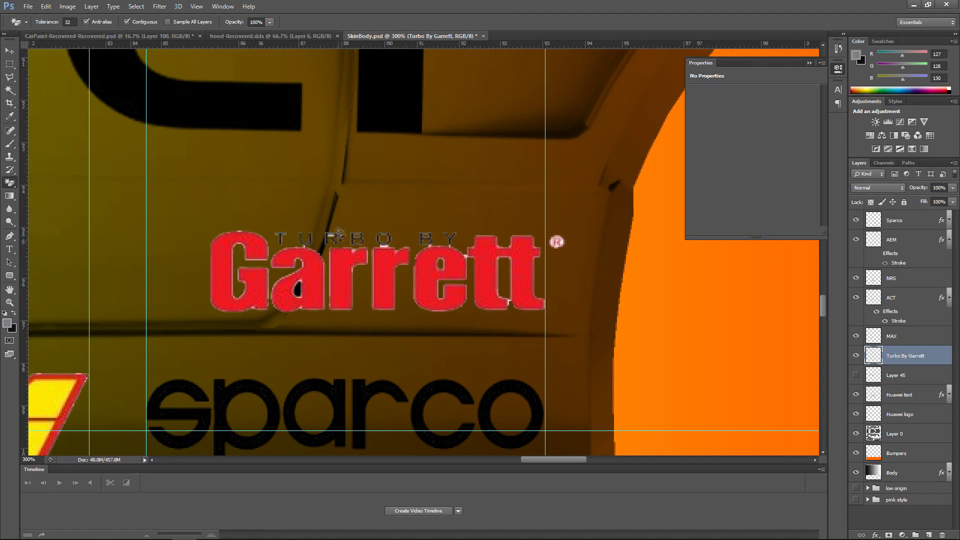
key("m")
key("ctrl+d")
With the Garrett layer temporarily at 0% opacity, lasso the curved door gap behind it and paint the gap dark on a new layer
left_click_drag(686, 261, 914, 261)
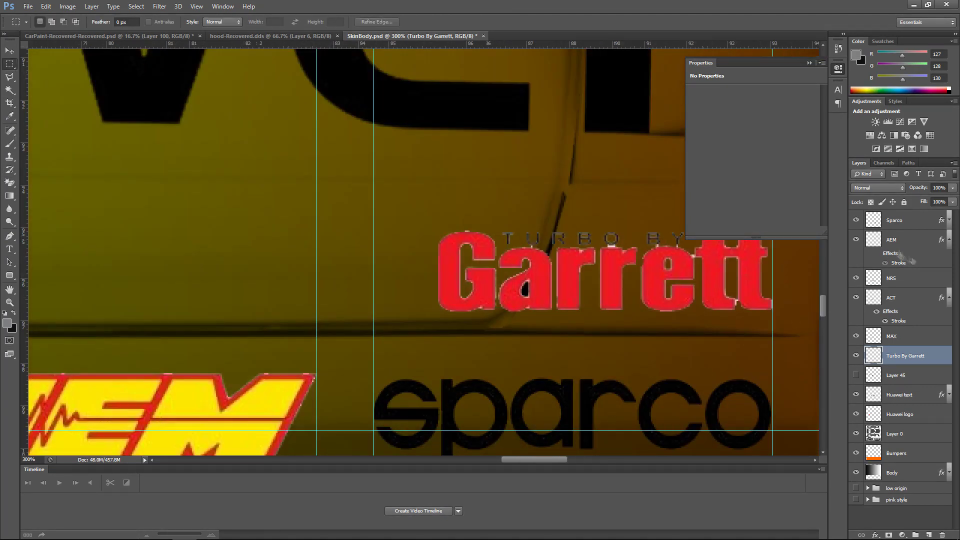
left_click_drag(885, 207, 867, 207)
left_click_drag(185, 185, 75, 185)
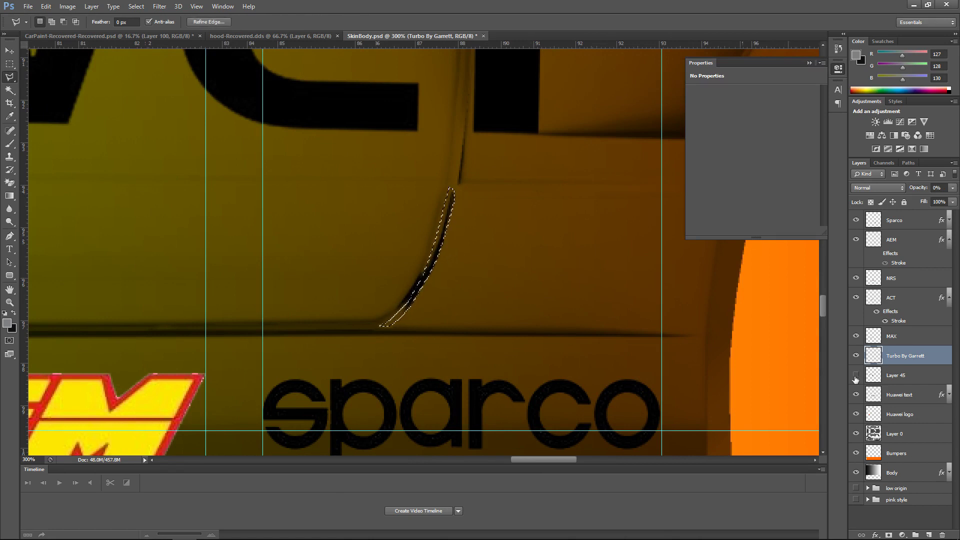
key("0")
key("ctrl+shift+alt+n")
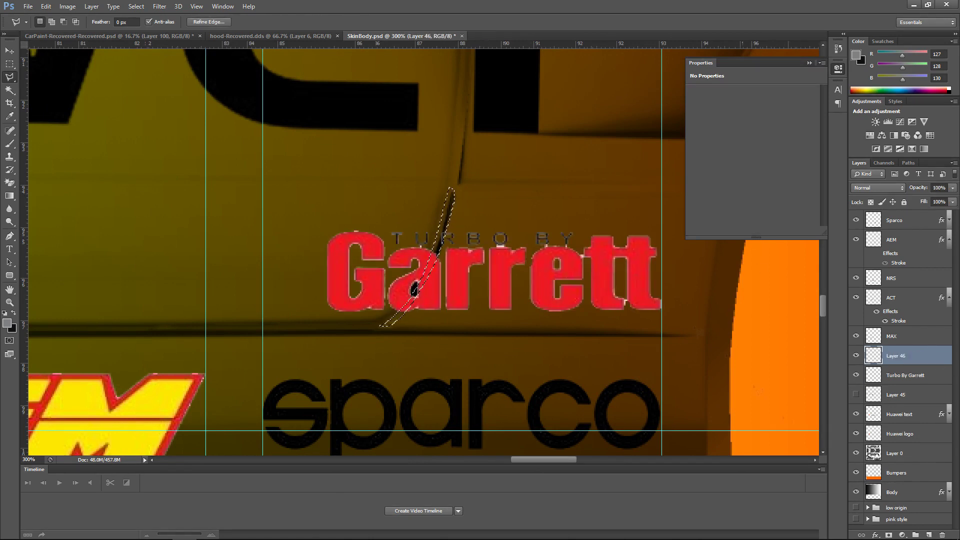
key("b")
left_click_drag(451, 193, 393, 318)
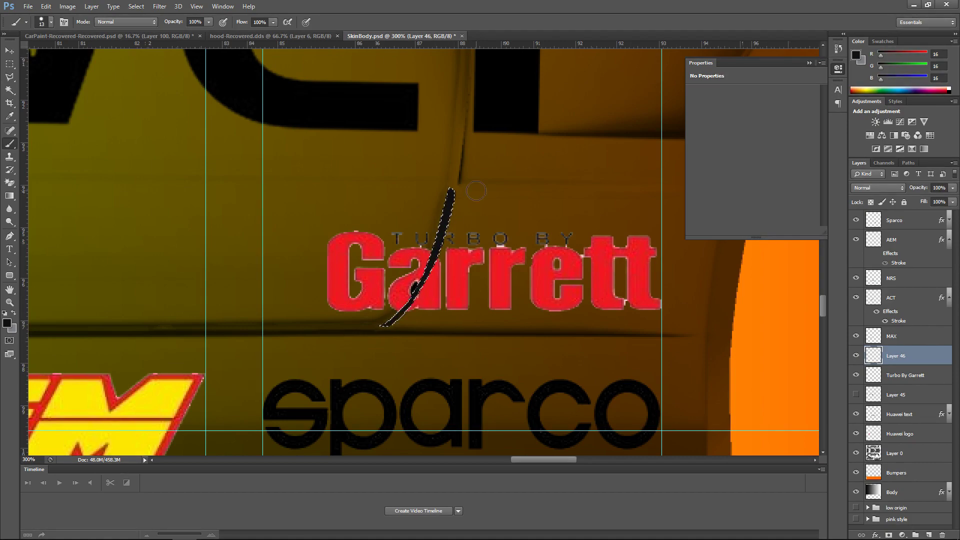
Discard the layer holding the painted door gap line
key("ctrl+minus")
key("ctrl+minus")
key("ctrl+minus")
key("ctrl+minus")
key("ctrl+minus")
key("ctrl+minus")
key("ctrl+plus")
key("ctrl+plus")
key("ctrl+plus")
key("ctrl+plus")
key("ctrl+plus")
key("Delete")
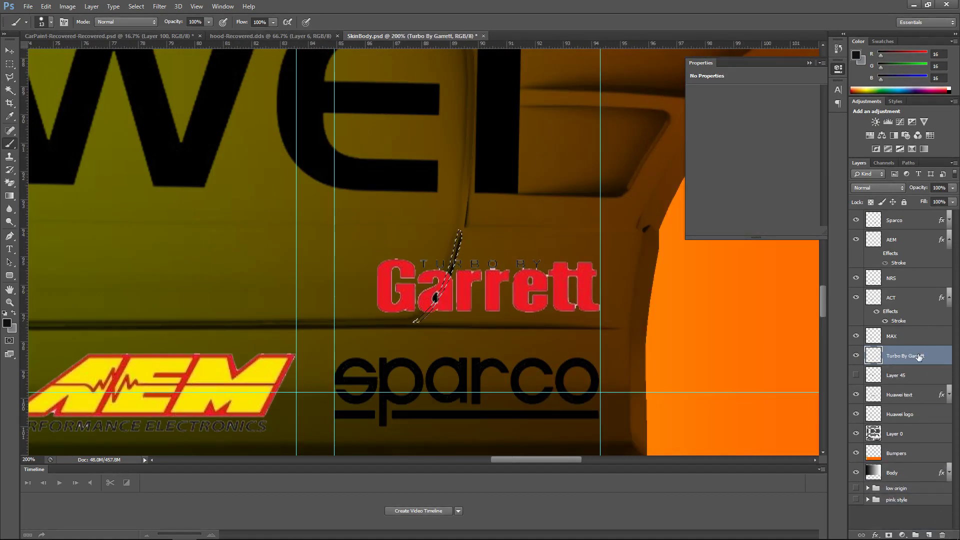
left_click(10, 63)
scroll(167, 134, "down", 5)
scroll(471, 257, "up", 4)
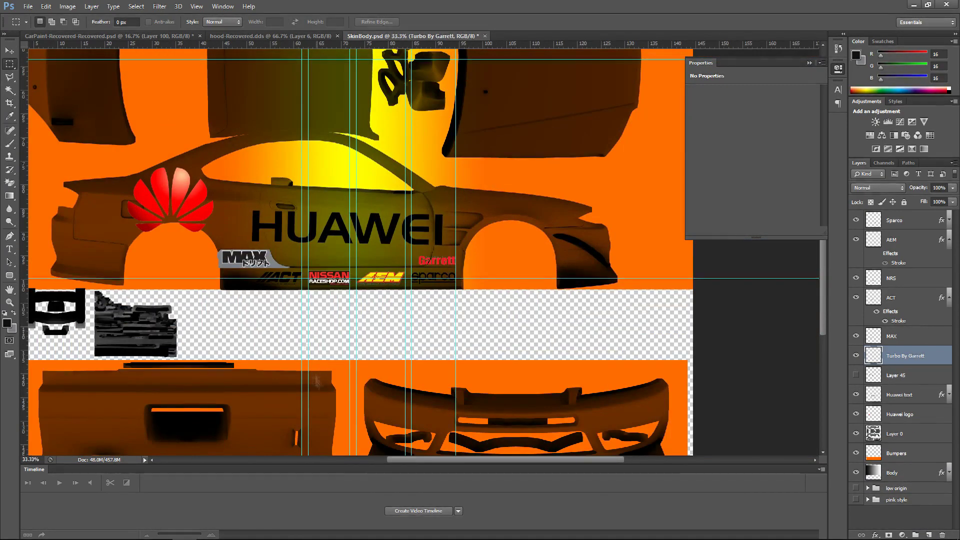
scroll(423, 288, "up", 2)
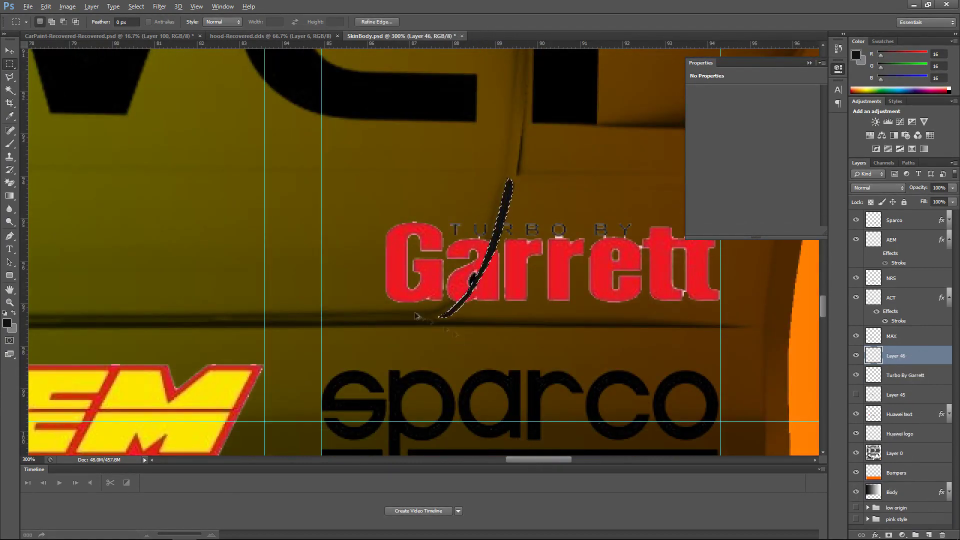
left_click_drag(943, 522, 942, 534)
scroll(478, 310, "down", 3)
Switch to Chrome and search Google Images for "drift masters cars logo"
key("alt+Tab")
triple_click(292, 56)
type("drift masters cars logo")
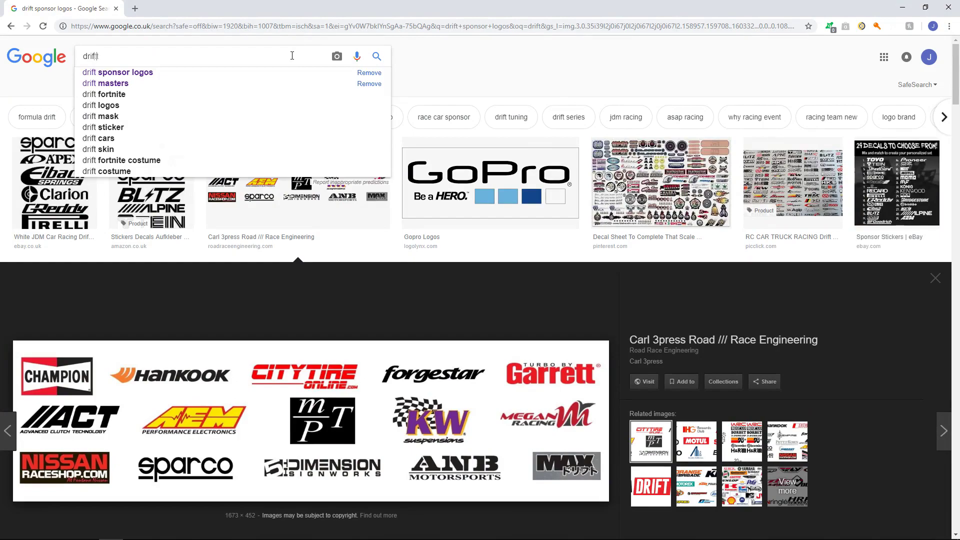
key("Return")
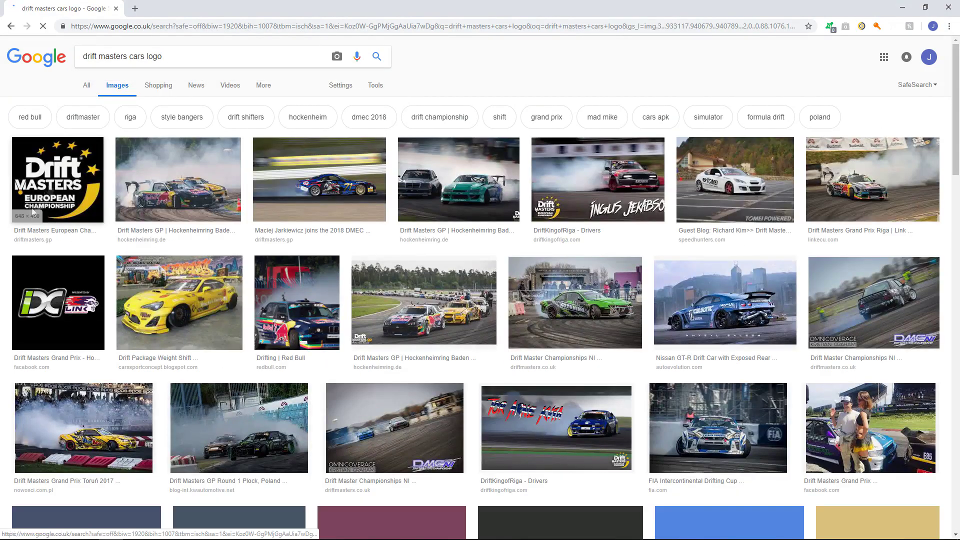
Copy the Drift Masters European Championship logo image and paste it into SkinBody.psd in Photoshop
left_click(57, 189)
key("alt+Tab")
key("ctrl+v")
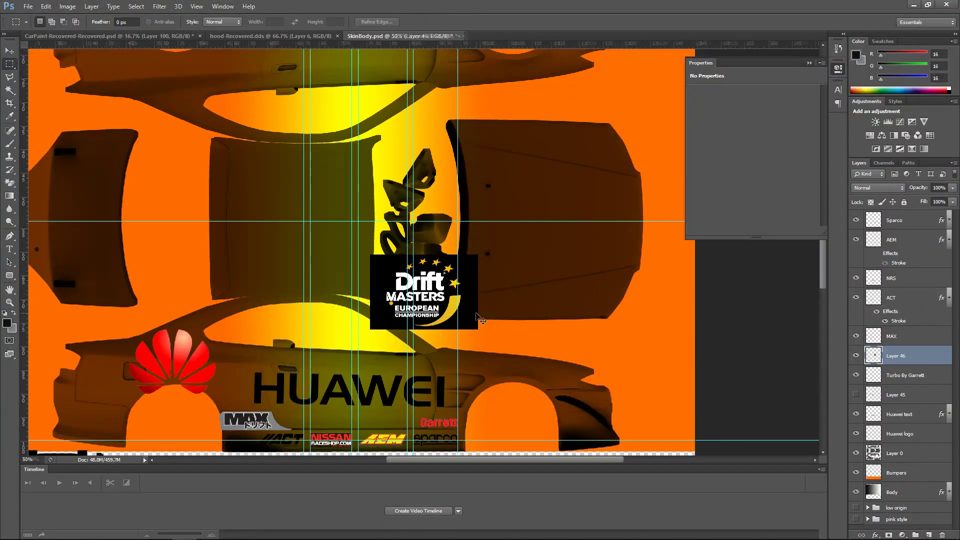
Erase the black background around and inside the Drift Masters logo with the Magic Eraser and rename its layer DMEC
scroll(496, 308, "up", 3)
key("w")
scroll(400, 353, "up", 2)
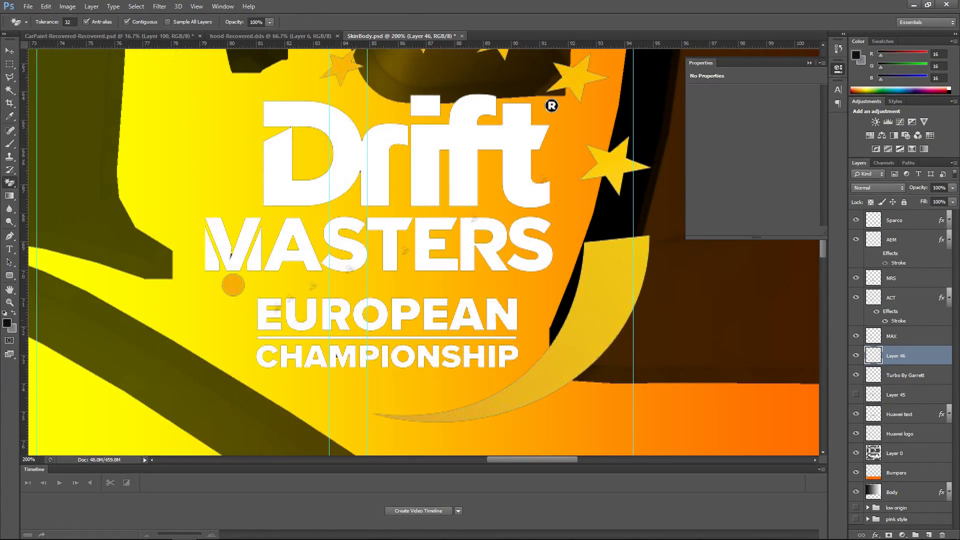
key("ctrl+plus")
key("ctrl+plus")
scroll(610, 148, "up", 5)
left_click(678, 321)
key("ctrl+minus")
key("ctrl+minus")
key("ctrl+minus")
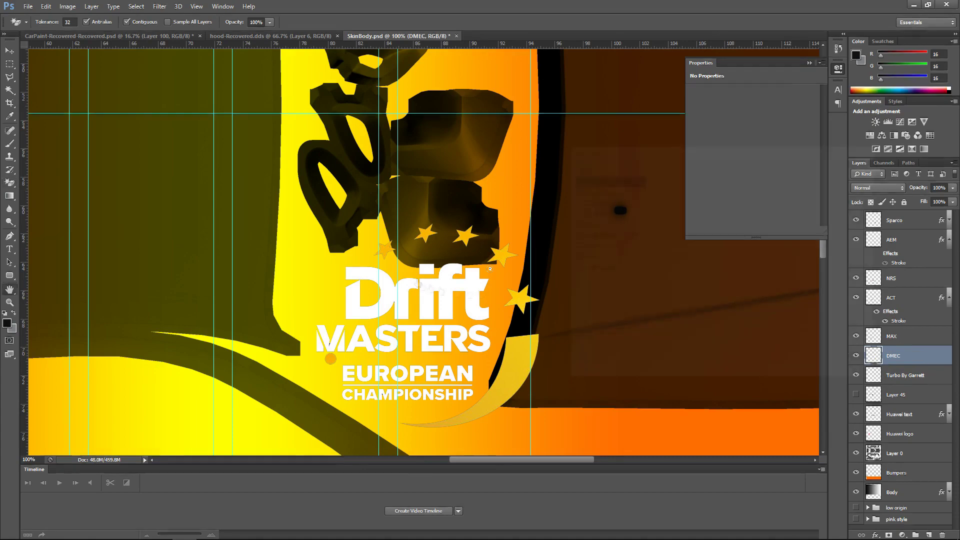
Add a white stroke positioned inside to the DMEC layer
double_click(890, 354)
left_click(589, 223)
left_click(686, 250)
left_click(518, 93)
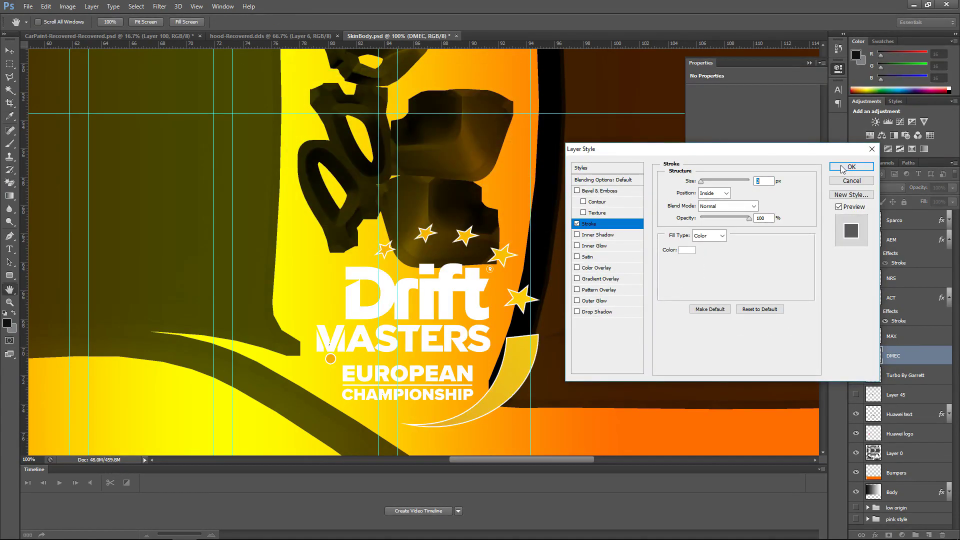
left_click(851, 167)
Rotate the Drift Masters logo 90° counterclockwise, move it onto the hood and enlarge it to fill the hood
left_click_drag(519, 459, 551, 459)
key("ctrl+minus")
key("ctrl+minus")
key("ctrl+t")
left_click_drag(253, 213, 226, 395)
left_click_drag(330, 305, 451, 139)
scroll(451, 139, "up", 5)
left_click_drag(508, 307, 663, 419)
scroll(665, 370, "down", 3)
left_click_drag(591, 301, 597, 290)
key("Return")
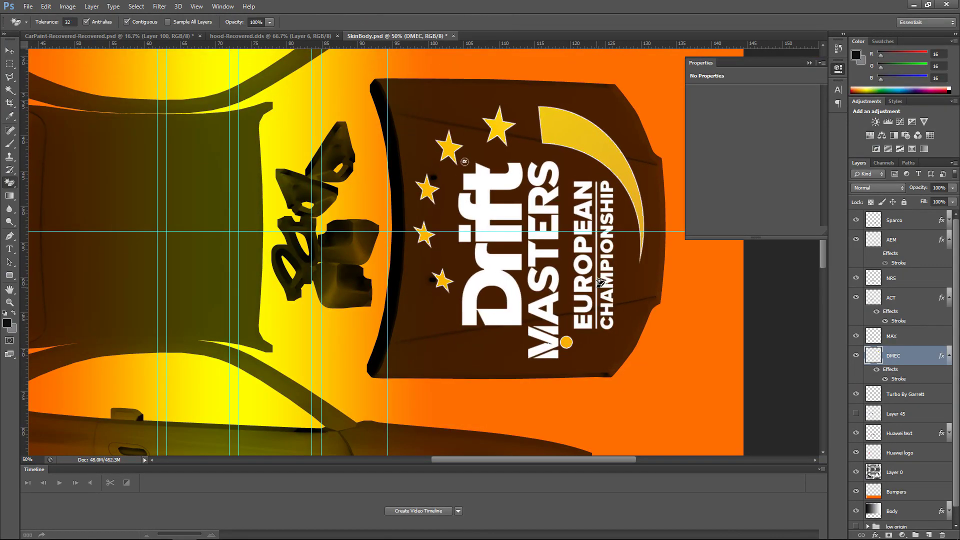
Delete the hidden Layer 45 and move the DMEC layer to the top of the layer stack
scroll(598, 289, "down", 2)
scroll(420, 344, "down", 1)
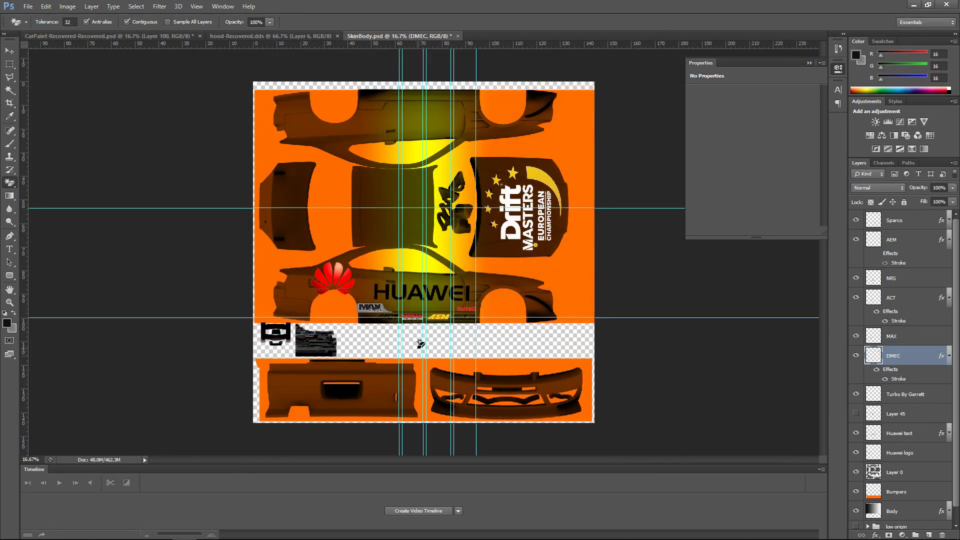
scroll(418, 315, "up", 2)
left_click(891, 413)
key("Delete")
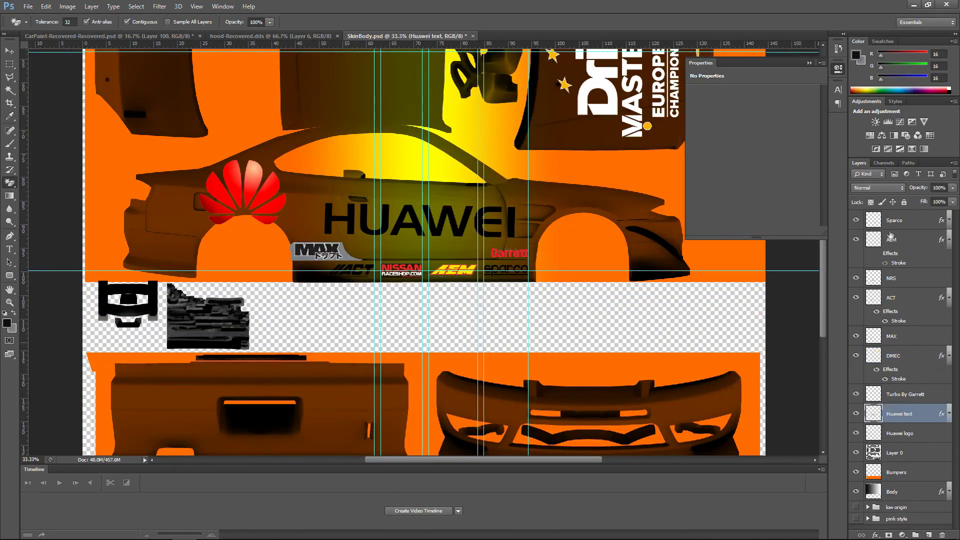
double_click(895, 355)
left_click_drag(911, 360, 900, 215)
Duplicate all the layers from Sparco down to Huawei logo within the same document
left_click(895, 259)
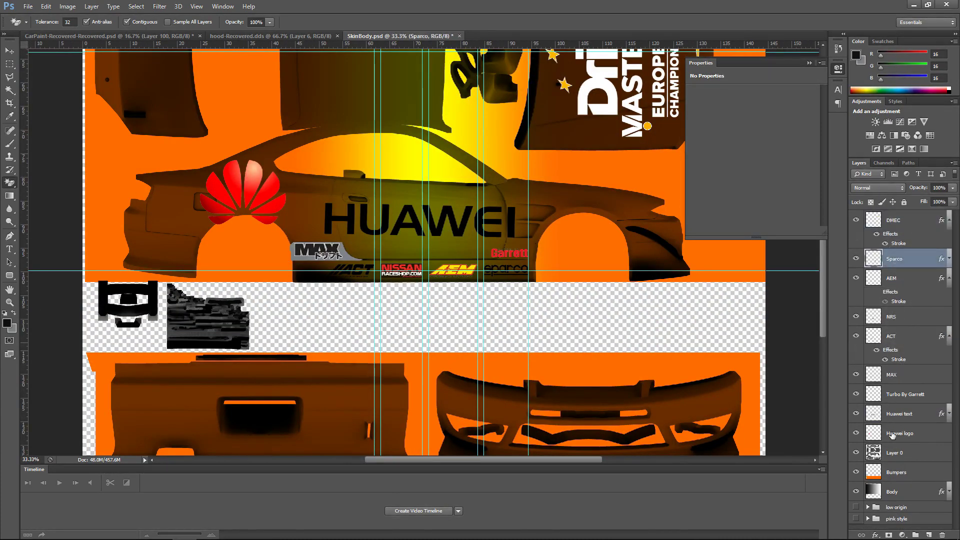
left_click(892, 433, "shift")
right_click(912, 394)
left_click(810, 168)
left_click(568, 164)
Flip the duplicated sponsor and Huawei layers vertically and move them onto the car's opposite side
scroll(514, 281, "up", 2)
left_click(46, 6)
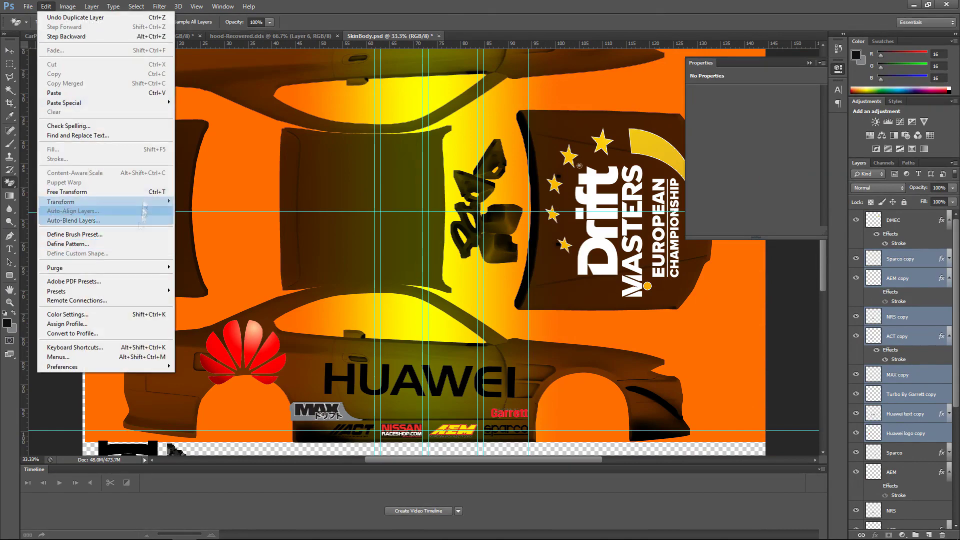
left_click(100, 191)
left_click(46, 6)
mouse_move(100, 201)
left_click(245, 309)
left_click_drag(545, 317, 139, 447)
left_click_drag(323, 351, 341, 179)
Nudge the flipped logos into line with the side skirt and guides on the upper car side, and apply the transform
key("ctrl+plus")
key("ctrl+plus")
scroll(346, 180, "up", 3)
key("Left")
key("Left")
key("Left")
key("Left")
key("Left")
key("Left")
key("Left")
mouse_move(487, 459)
left_mouse_down()
mouse_move(478, 459)
mouse_move(550, 460)
left_mouse_up()
key("Down")
key("Down")
key("Down")
key("Down")
key("Down")
key("Return")
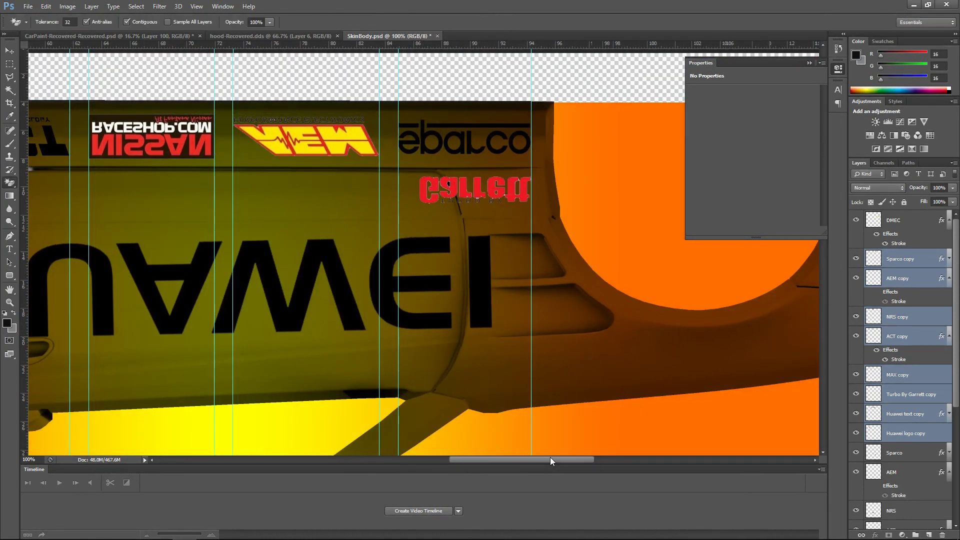
Rotate the whole canvas 180° so the car side with the copied logos stands upright
key("ctrl+minus")
key("ctrl+minus")
key("ctrl+minus")
left_click(46, 6)
mouse_move(67, 6)
mouse_move(100, 98)
left_click(210, 97)
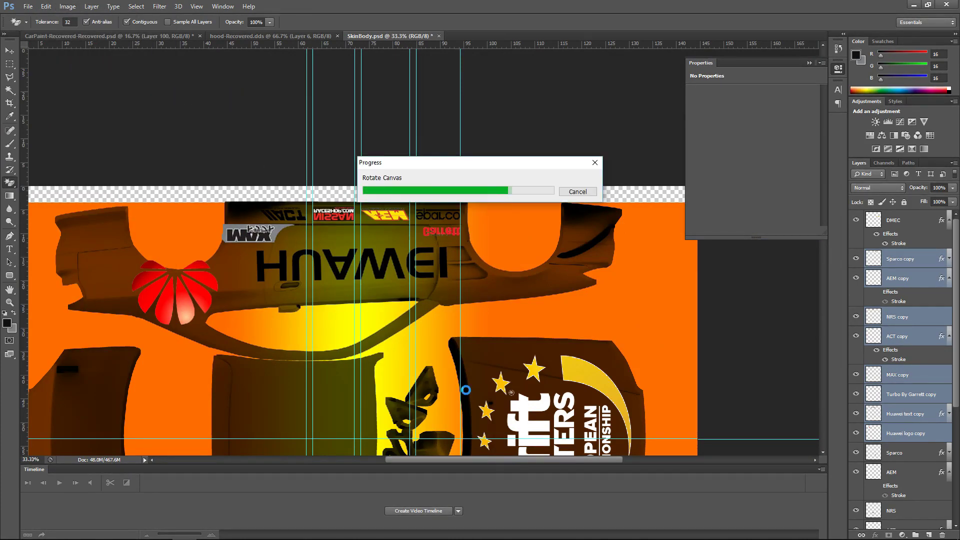
key("ctrl+plus")
key("ctrl+plus")
key("ctrl+plus")
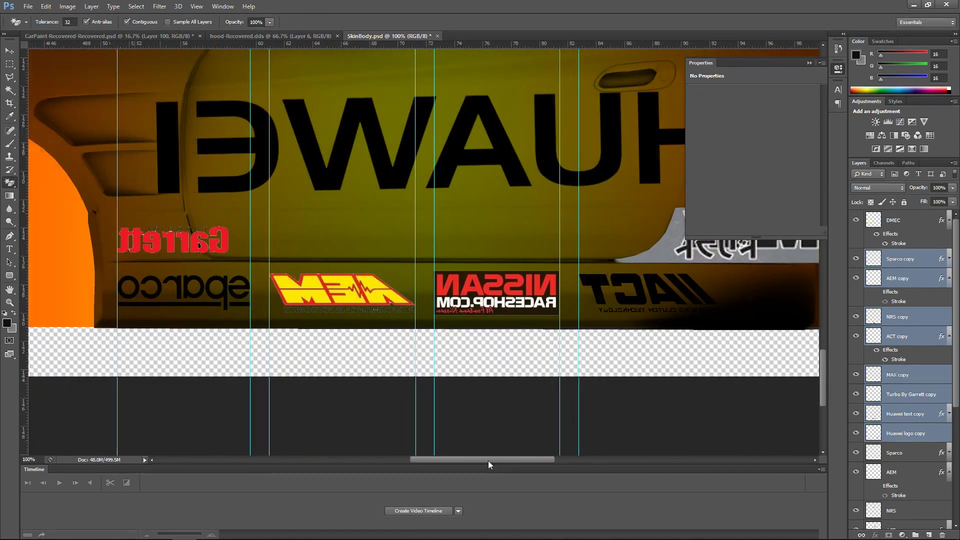
Flip the Sparco copy layer horizontally so the lettering reads correctly
left_click(861, 259)
left_click(46, 6)
left_click(135, 201)
left_click(224, 317)
key("ctrl+z")
left_click(49, 8)
left_click(200, 311)
Try to flip the AEM copy and NRS copy layers horizontally together
left_click(900, 278)
left_click(900, 317, "ctrl")
left_click(68, 6)
mouse_move(46, 7)
mouse_move(135, 202)
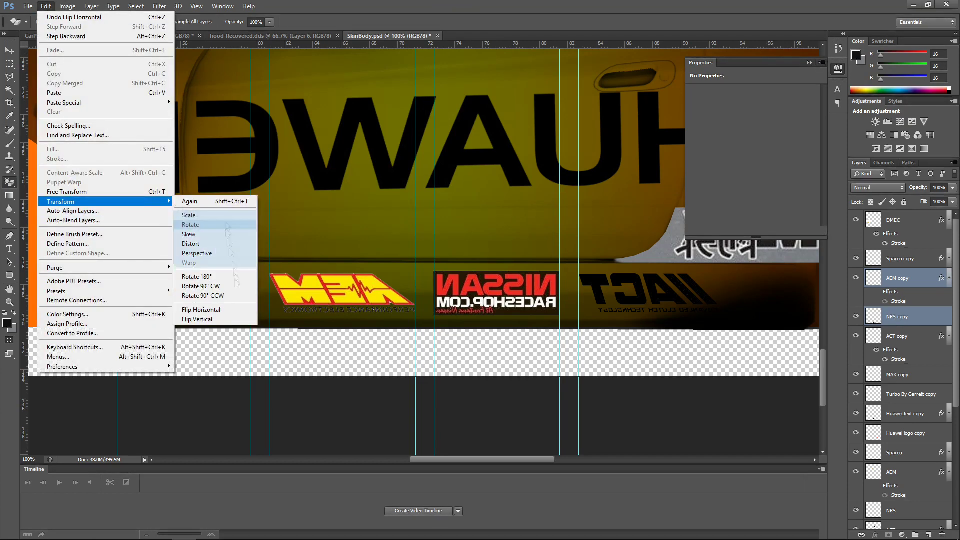
left_click(200, 310)
left_click_drag(506, 459, 533, 459)
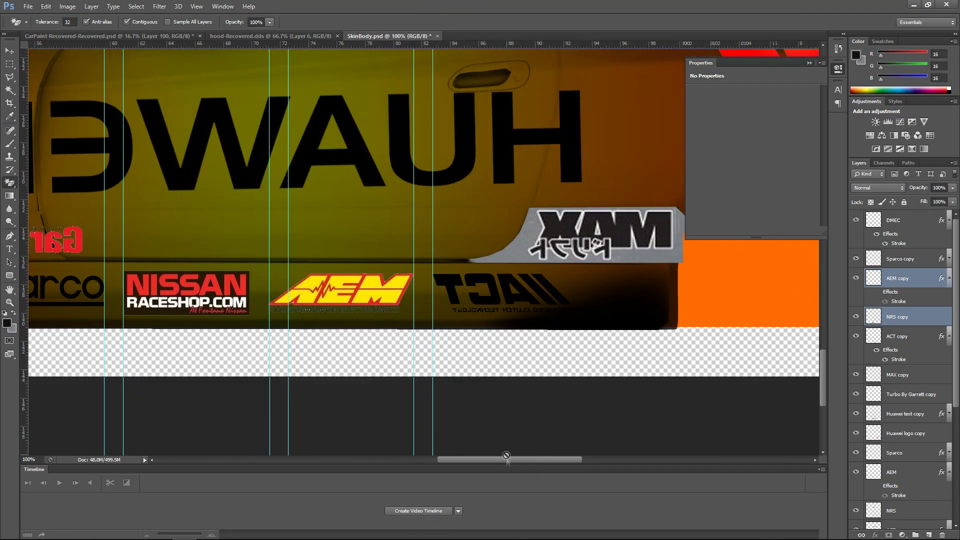
scroll(506, 455, "up", 1)
key("ctrl+z")
Flip the AEM copy layer horizontally on its own, keeping it in its place between the guides
left_click(907, 278)
left_click(46, 7)
left_click(146, 193)
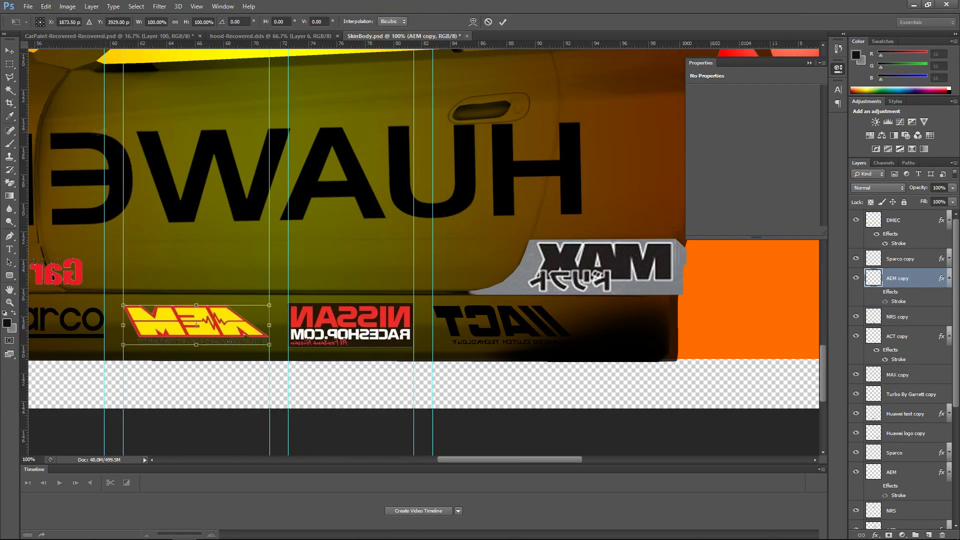
left_click(46, 6)
mouse_move(65, 199)
left_click(235, 316)
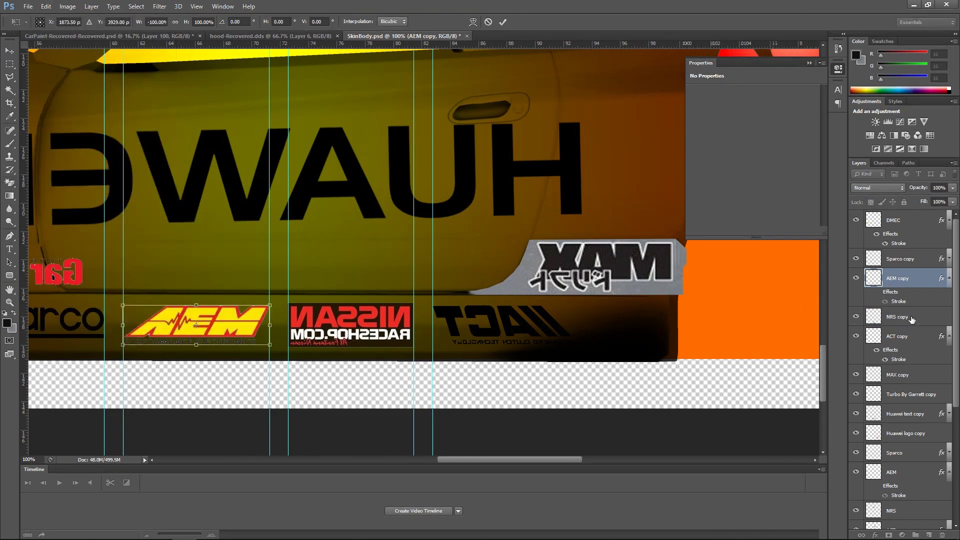
Flip the NRS copy and ACT copy layers horizontally, each one separately
left_click(900, 316)
left_click(46, 6)
left_click(235, 316)
left_click(900, 336)
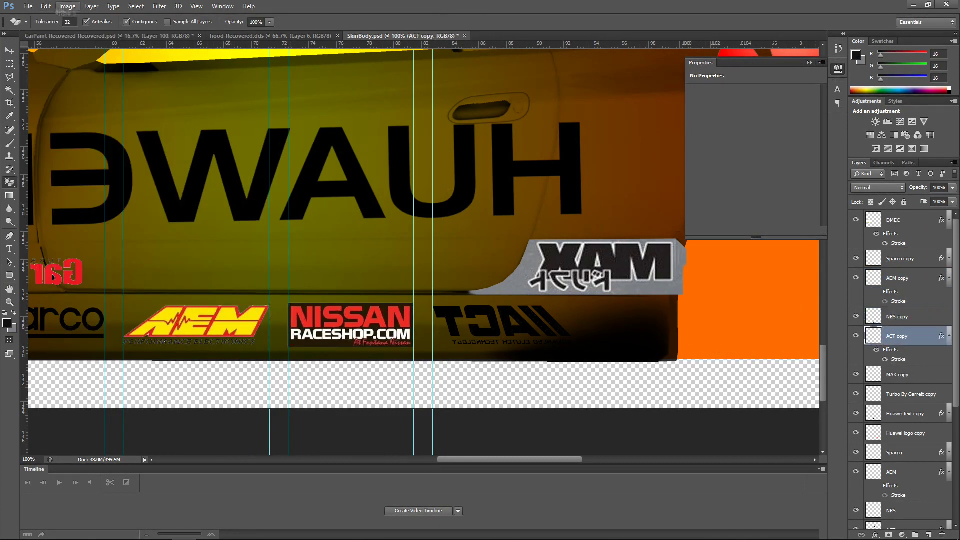
left_click(46, 6)
left_click(235, 316)
Select only the MAX lettering area with a rectangular marquee on the MAX copy layer, flip it horizontally and deselect
scroll(295, 243, "right", 5)
key("m")
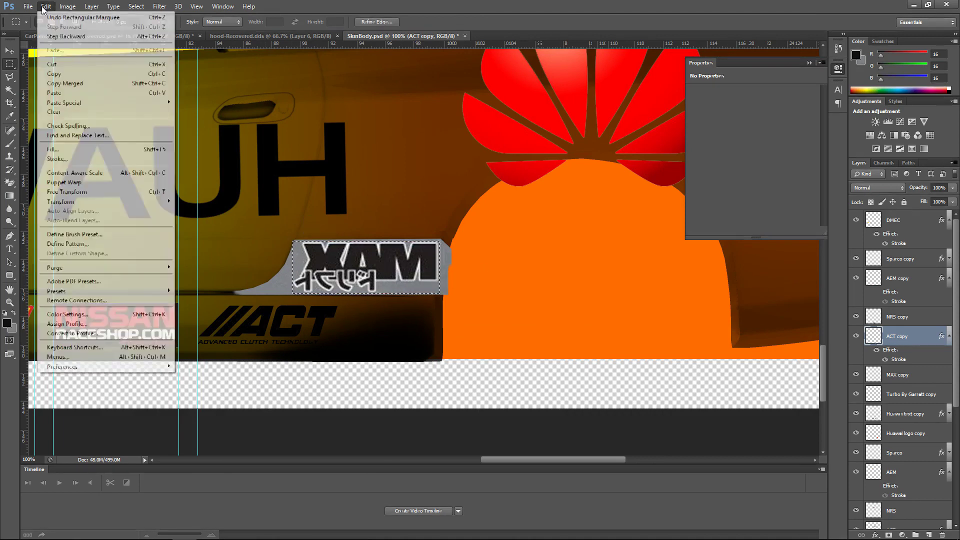
left_click(900, 374)
left_click(45, 6)
mouse_move(65, 201)
left_click(205, 318)
key("ctrl+z")
left_click(46, 6)
left_click(208, 310)
key("ctrl+d")
scroll(460, 251, "up", 2)
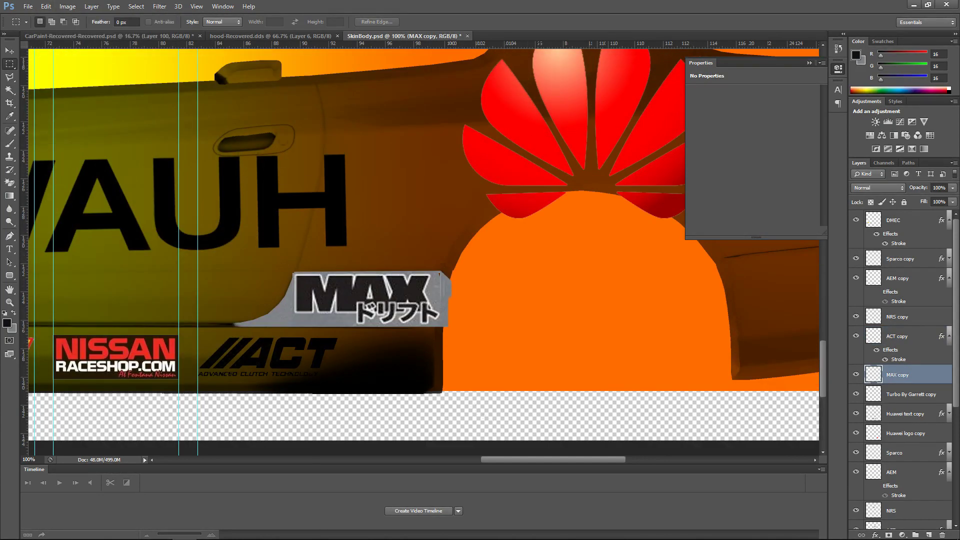
Flip the Turbo By Garrett copy layer horizontally
scroll(460, 252, "left", 5)
left_click(900, 394)
left_click(45, 6)
mouse_move(65, 201)
left_click(235, 310)
Flip the Huawei text copy layer horizontally and rotate it about 1.9° counterclockwise
scroll(238, 314, "down", 3)
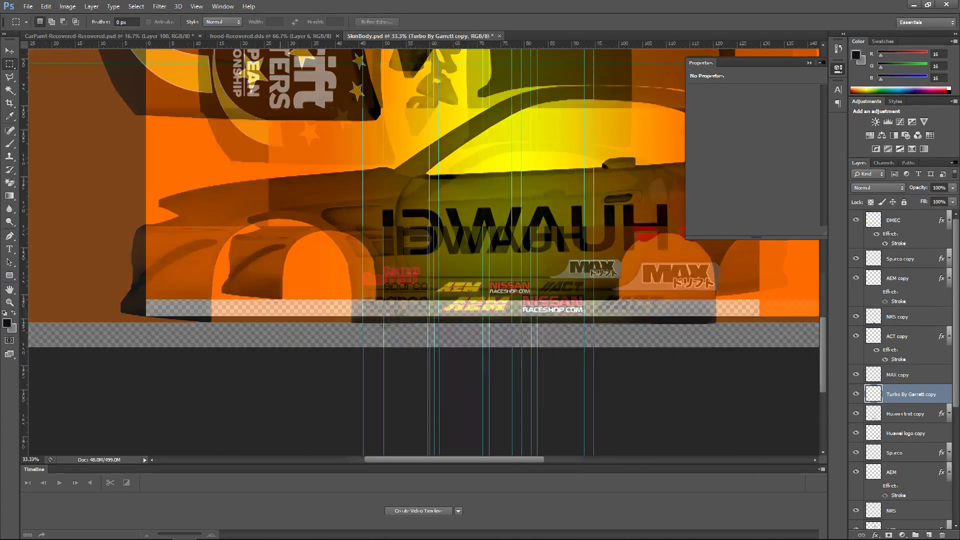
left_click(905, 413)
left_click(45, 6)
mouse_move(65, 201)
left_click(240, 311)
key("ctrl+t")
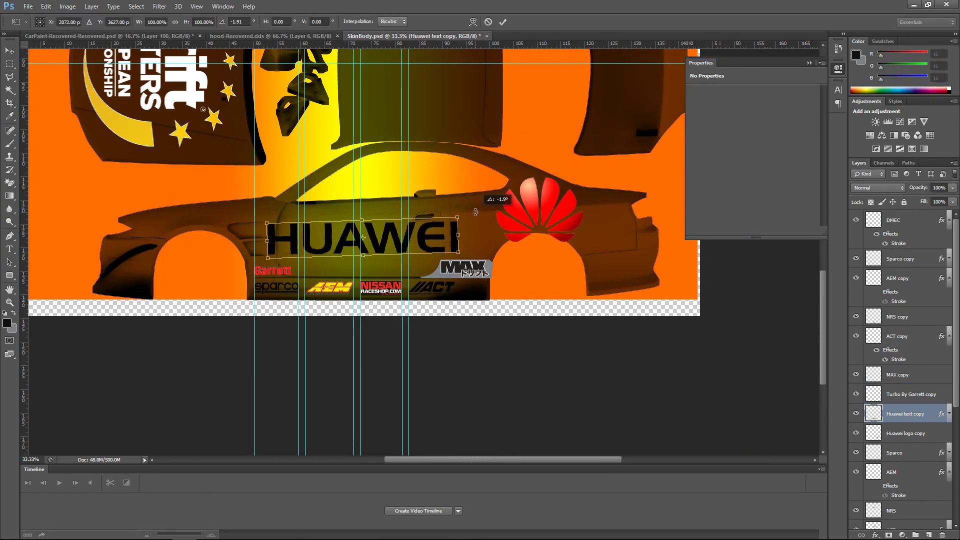
key("Return")
Flip the Huawei logo copy layer horizontally
key("m")
left_click(905, 433)
left_click(46, 6)
mouse_move(65, 201)
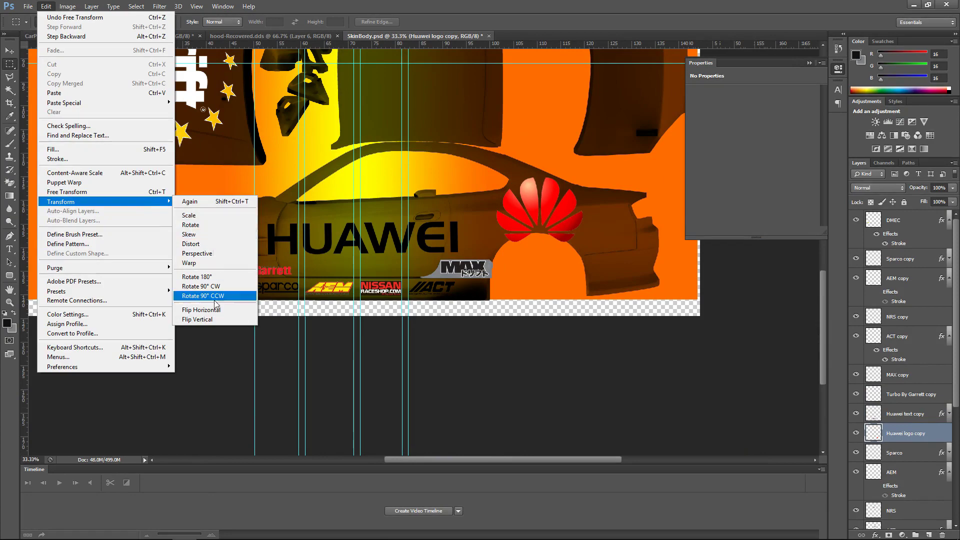
left_click(240, 311)
Rotate the whole canvas 180° back to its original orientation
left_click(67, 6)
mouse_move(114, 98)
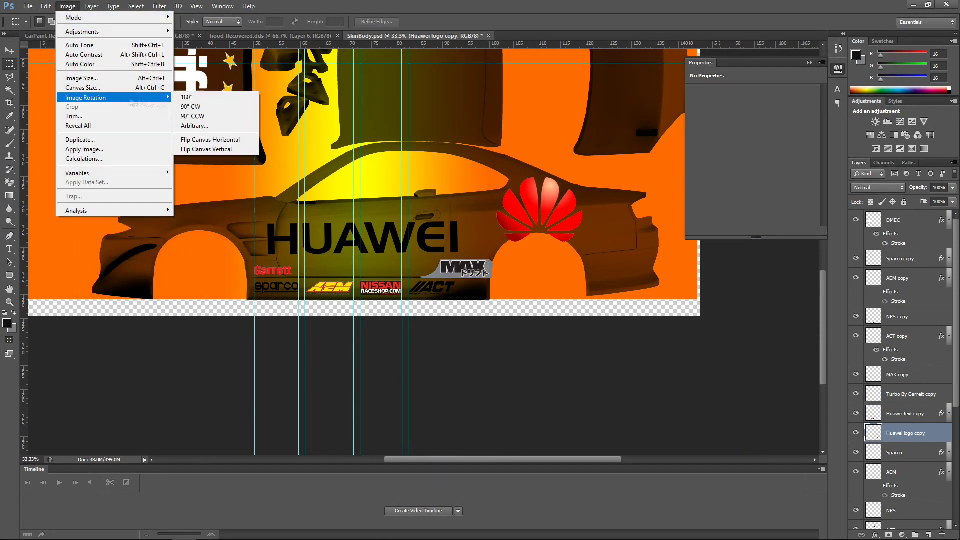
left_click(188, 98)
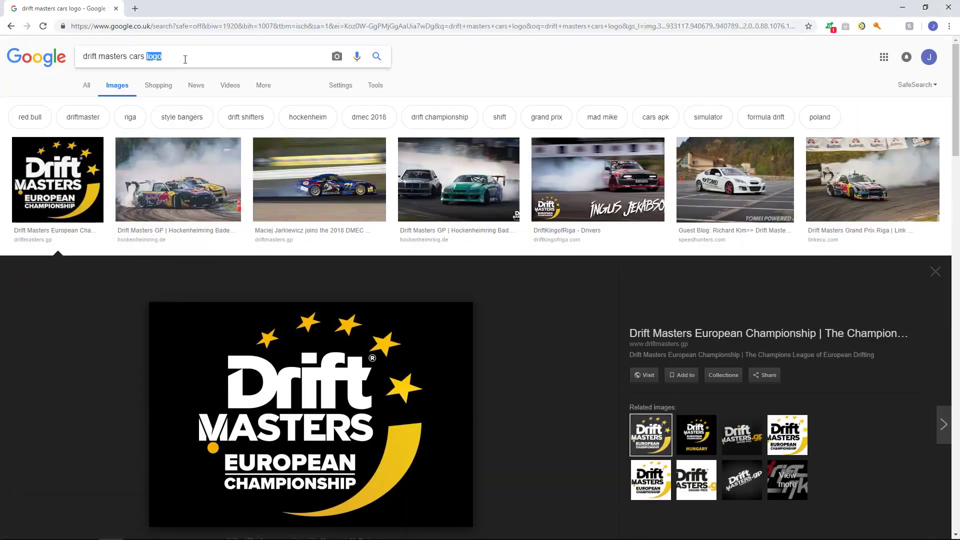
Search Google Images for "black and white camouflage" in the browser and copy the Imgur camouflage image
key("ctrl+a")
type("b")
key("Down")
key("Return")
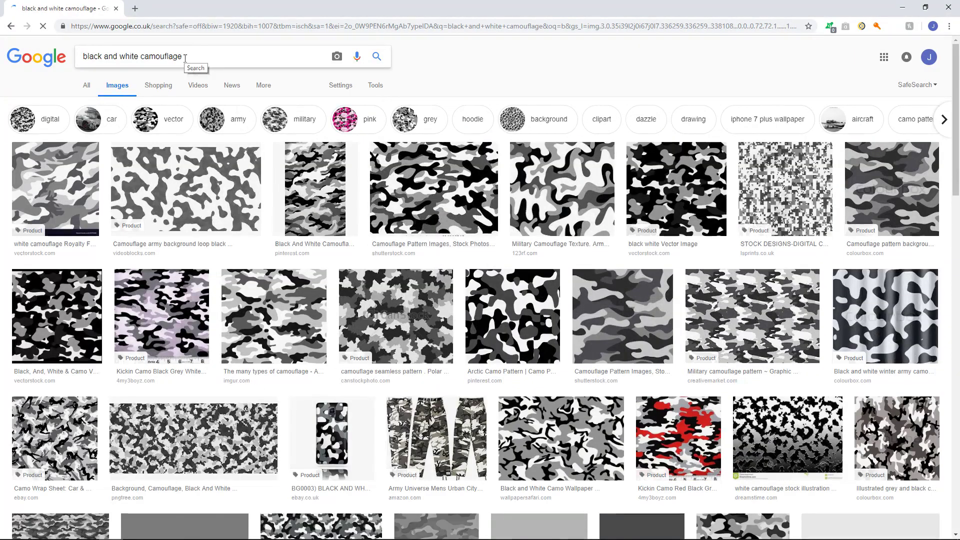
scroll(247, 254, "down", 15)
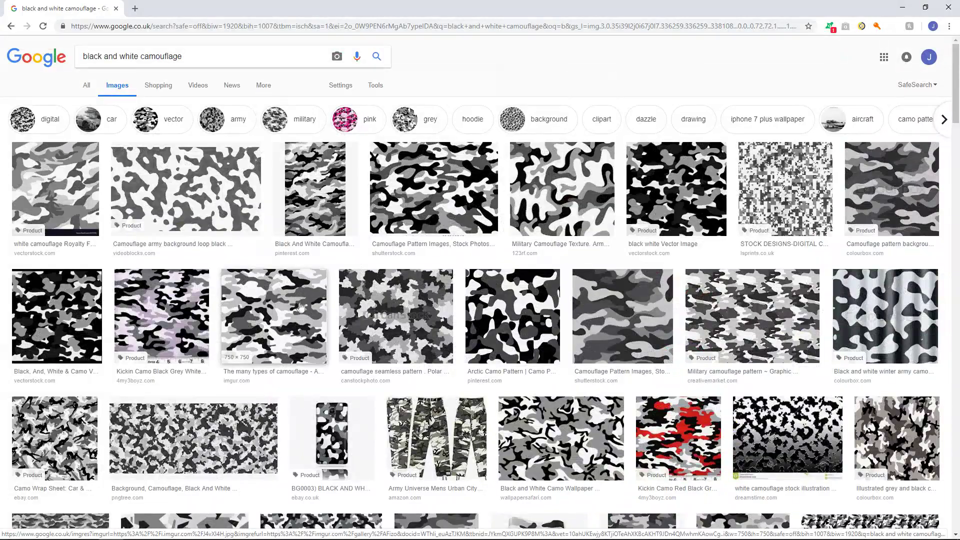
left_click(273, 310)
right_click(283, 276)
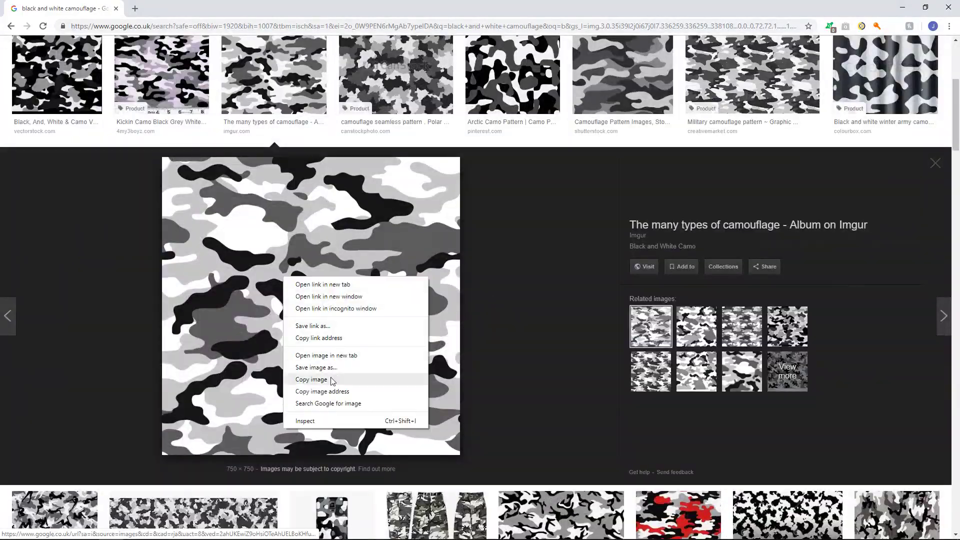
left_click(311, 380)
Paste the camouflage image into SkinBody.psd in Photoshop, turn it 90° and enlarge it to cover the whole canvas
key("alt+Tab")
key("ctrl+v")
key("ctrl+t")
left_click_drag(456, 283, 632, 455)
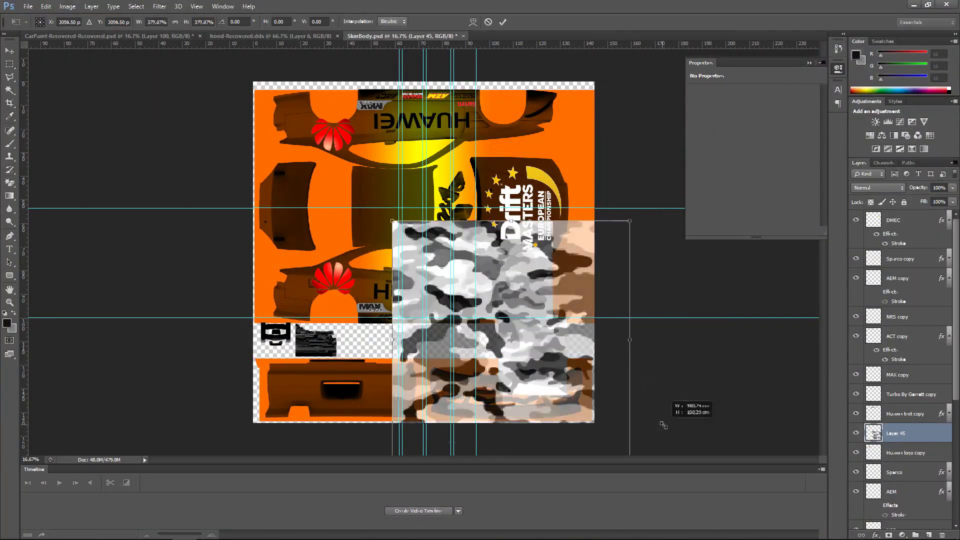
left_click_drag(537, 352, 400, 215)
left_click_drag(580, 414, 591, 423)
key("Return")
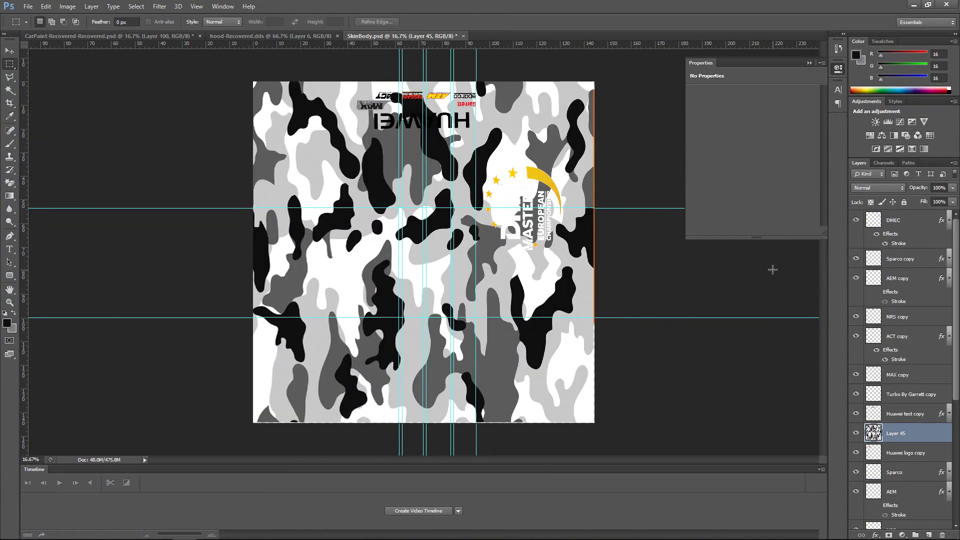
Reorder the layers so the camouflage sits just above Bumpers, below the logos, with Layer 0 above the logos
key("v")
left_click_drag(920, 435, 900, 218)
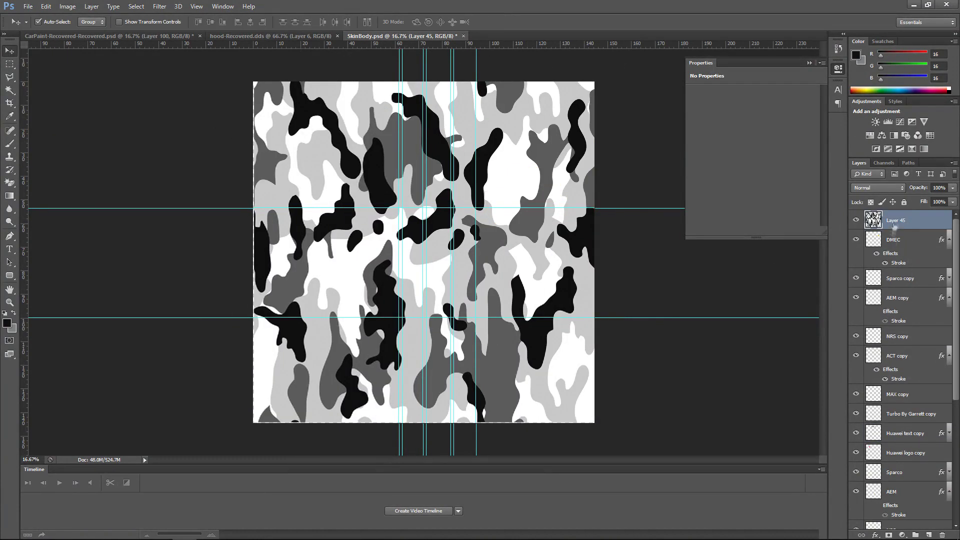
left_click_drag(892, 299, 898, 220)
scroll(900, 300, "down", 8)
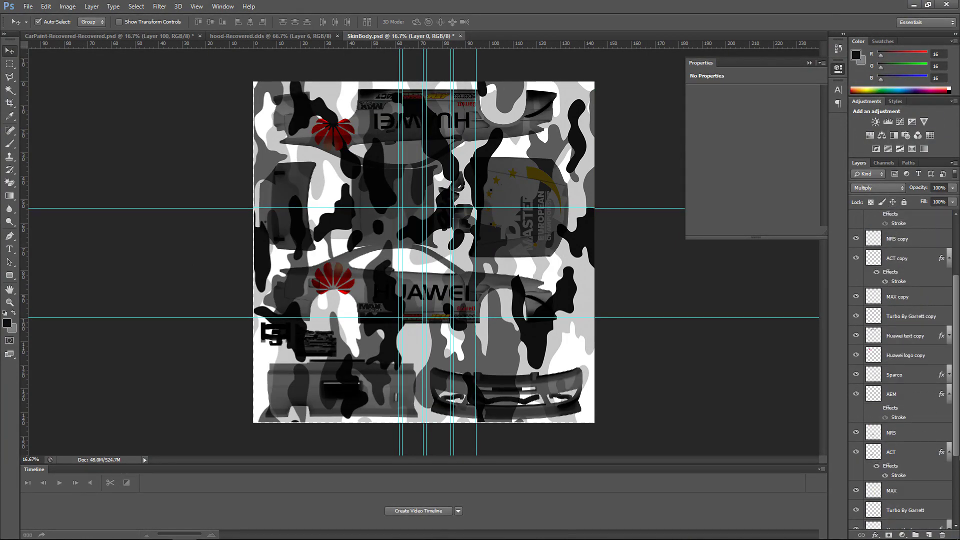
Try different blend modes on the camouflage layer, Layer 45, and settle on Soft Light
left_click(896, 477)
left_click(903, 459)
left_click(878, 187)
left_click(870, 328)
key("Down")
key("Down")
key("Down")
key("Down")
key("Down")
key("Down")
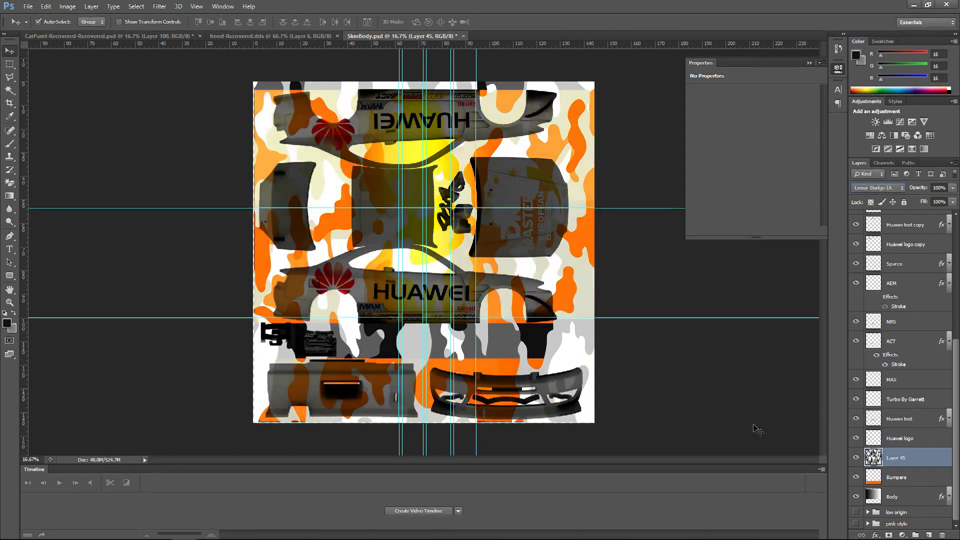
key("shift+minus")
key("shift+minus")
key("shift+minus")
key("shift+minus")
key("shift+minus")
key("shift+minus")
key("shift+minus")
key("shift+minus")
key("shift+minus")
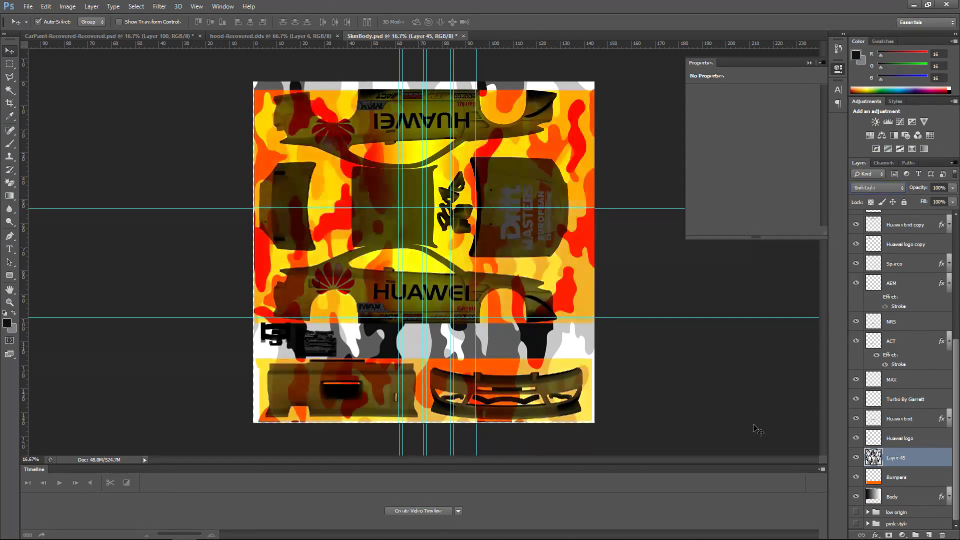
key("shift+minus")
key("shift+minus")
key("shift+minus")
key("shift+minus")
key("shift+minus")
key("shift+minus")
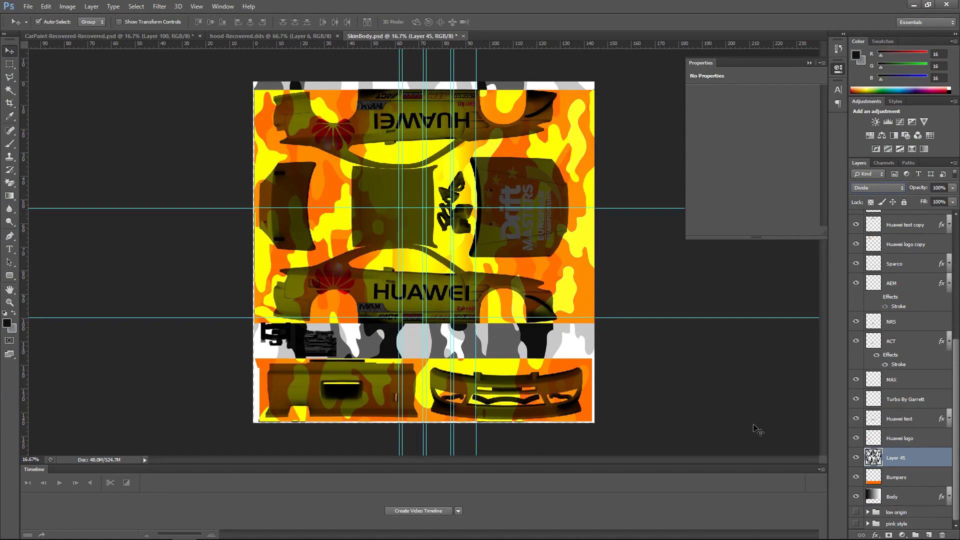
key("shift+minus")
key("shift+minus")
key("shift+minus")
key("shift+minus")
key("shift+minus")
key("shift+minus")
key("shift+minus")
key("shift+minus")
key("shift+minus")
key("shift+minus")
key("shift+minus")
key("shift+minus")
key("shift+minus")
key("shift+minus")
key("shift+minus")
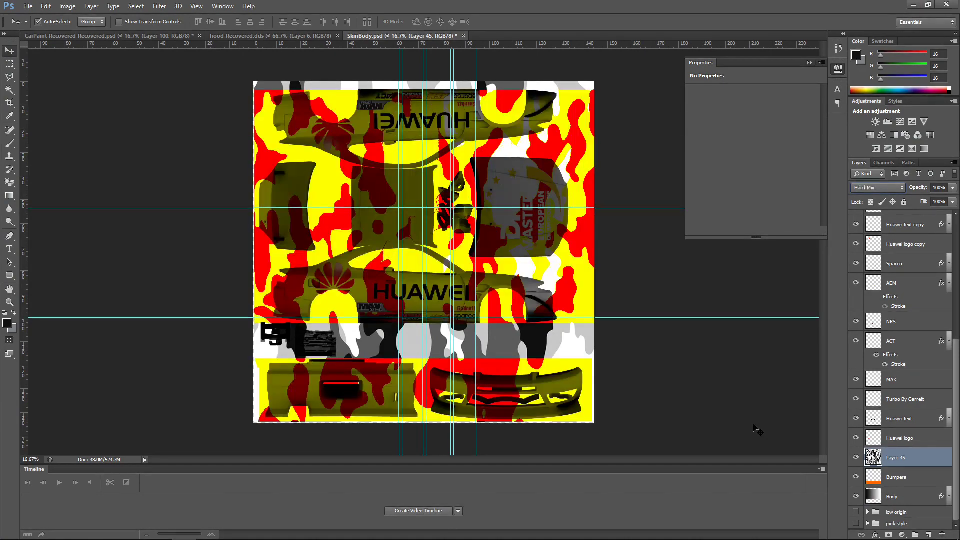
key("shift+plus")
key("shift+plus")
key("shift+plus")
key("shift+minus")
key("shift+minus")
key("shift+minus")
key("shift+minus")
key("shift+minus")
key("shift+minus")
key("shift+plus")
key("shift+plus")
key("shift+plus")
key("shift+plus")
key("shift+plus")
key("shift+plus")
key("shift+plus")
key("shift+plus")
key("shift+plus")
key("shift+plus")
key("shift+plus")
key("shift+plus")
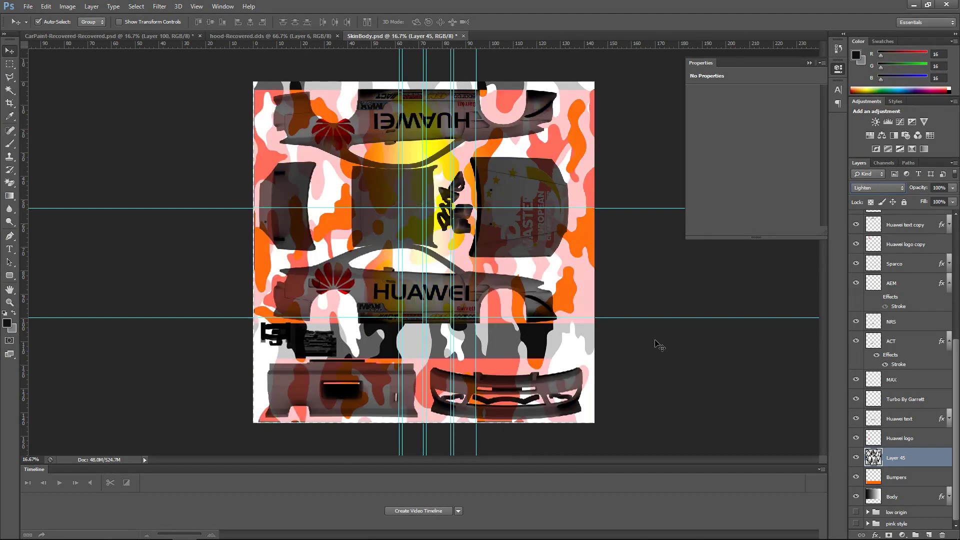
key("shift+plus")
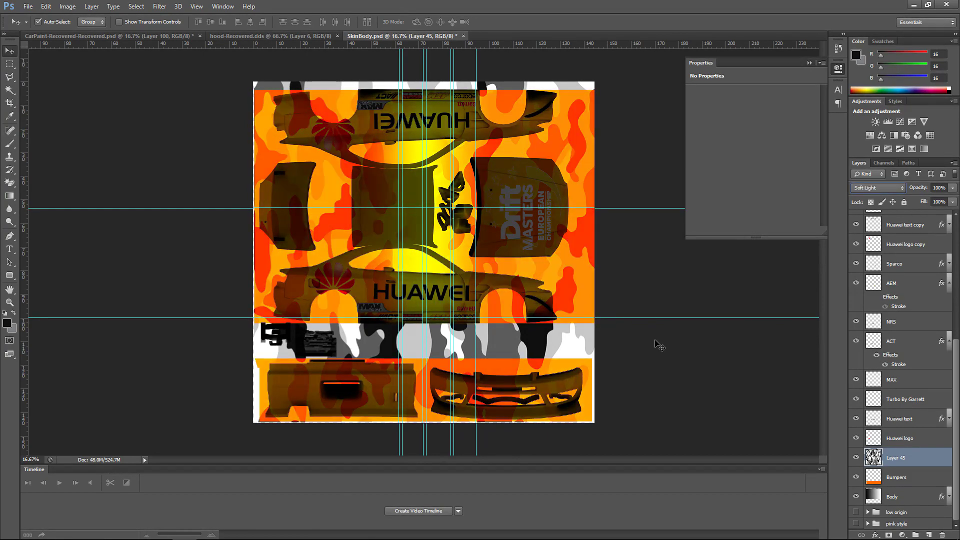
key("shift+plus")
key("shift+plus")
key("shift+plus")
key("shift+plus")
key("shift+plus")
key("shift+plus")
key("shift+plus")
key("shift+plus")
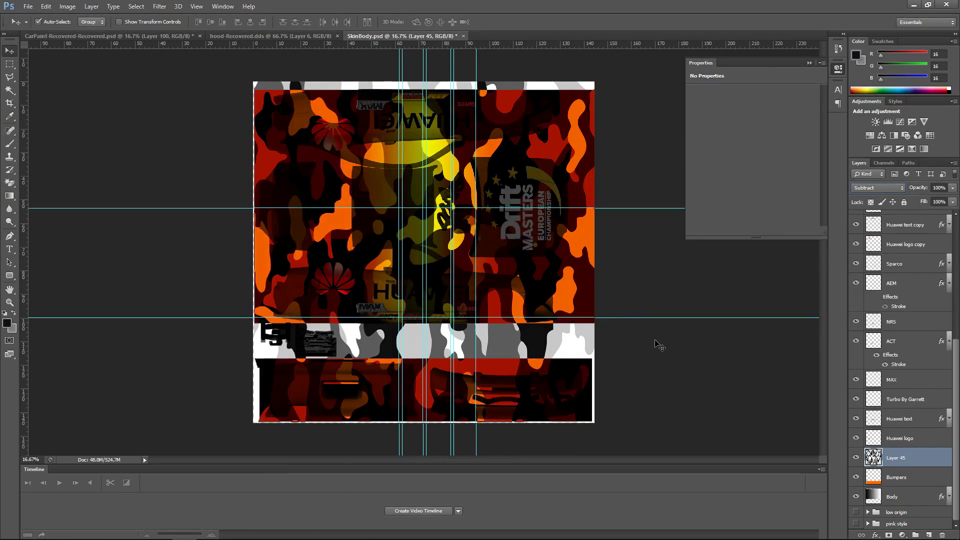
key("shift+minus")
key("shift+minus")
key("shift+minus")
key("shift+minus")
key("shift+minus")
key("shift+minus")
key("shift+minus")
key("shift+minus")
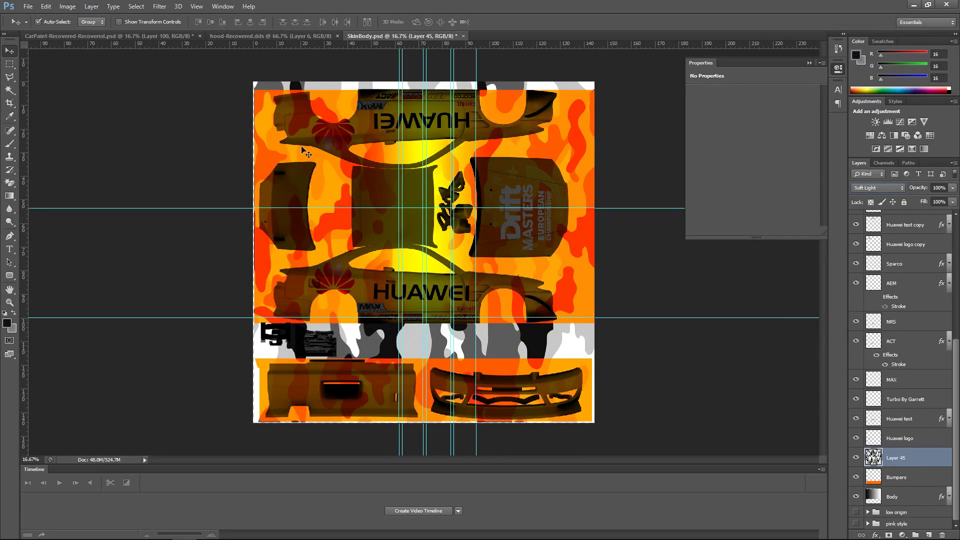
Export the livery under the name SkinBody into the blue_flip folder, choosing a different format from PSD
left_click(28, 6)
left_click(50, 131)
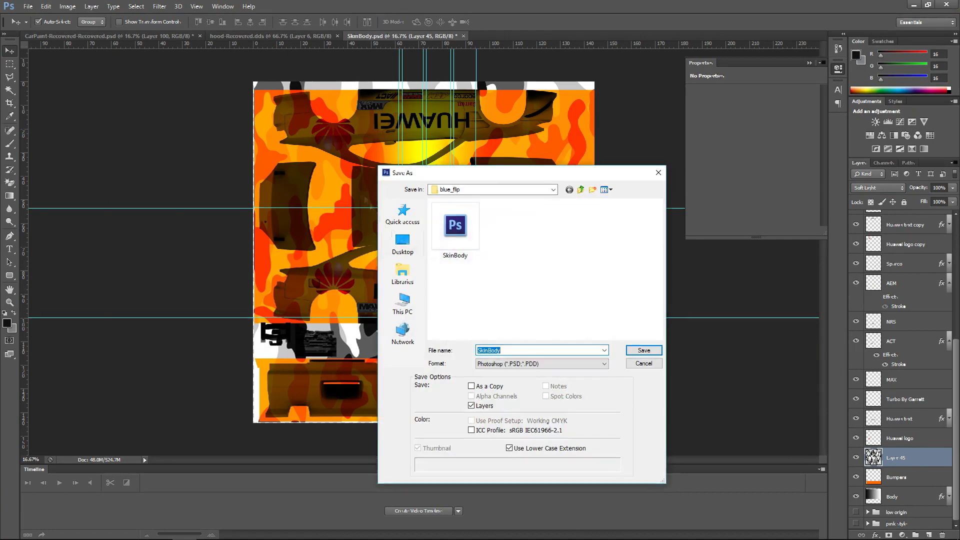
left_click(541, 364)
left_click(510, 490)
key("Return")
key("Return")
key("Return")
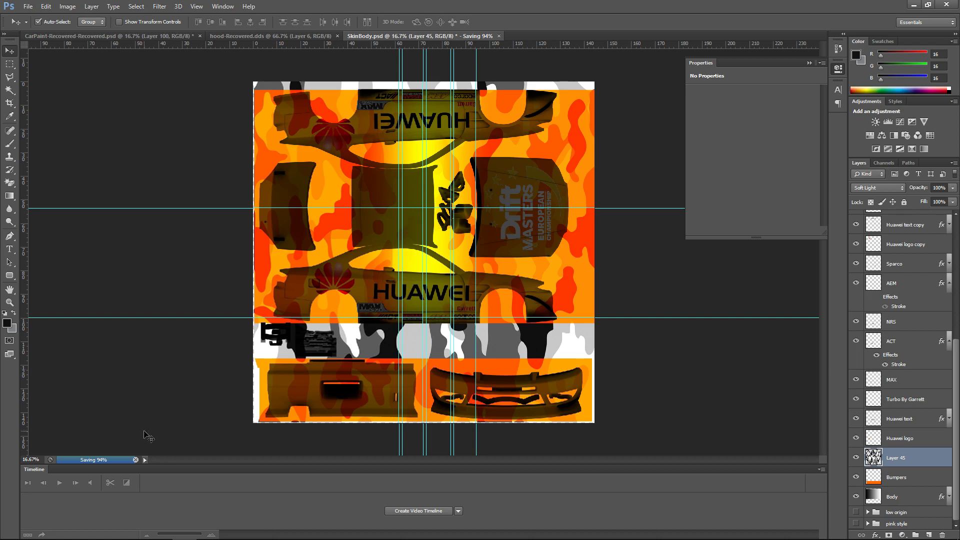
Switch to Content Manager, filter the cars by "dsg" and inspect the DSG S15 Drift's Blue Flip skin in the enlarged showroom view
key("alt+Tab")
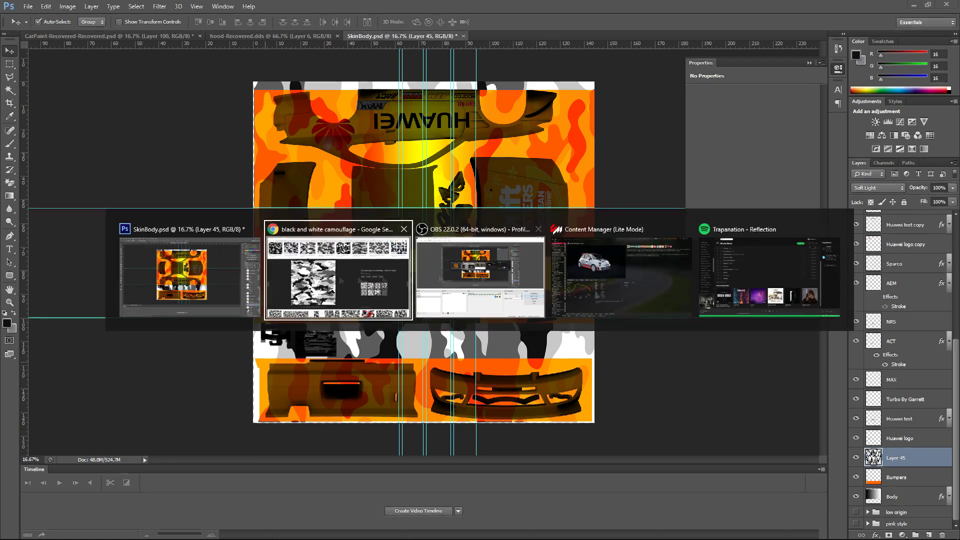
type("dsg")
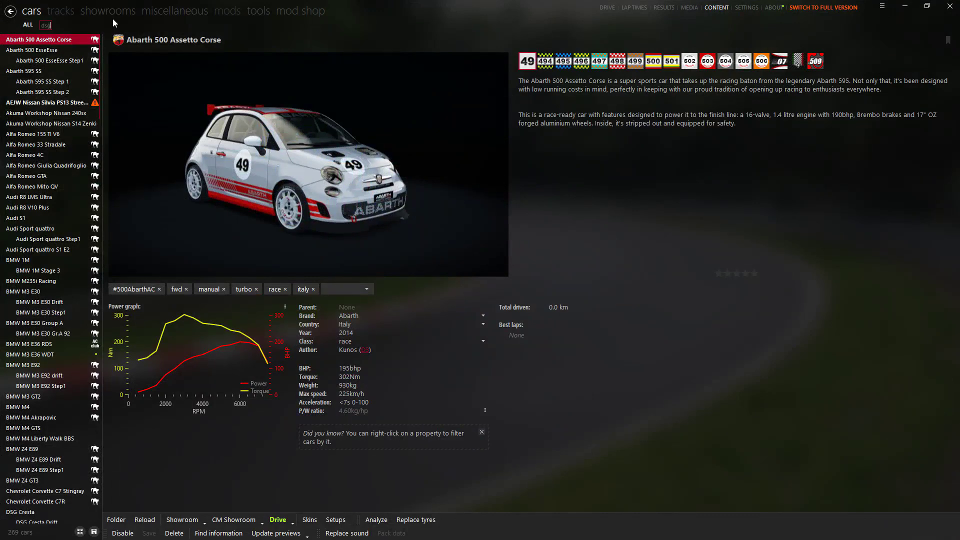
left_click(49, 71)
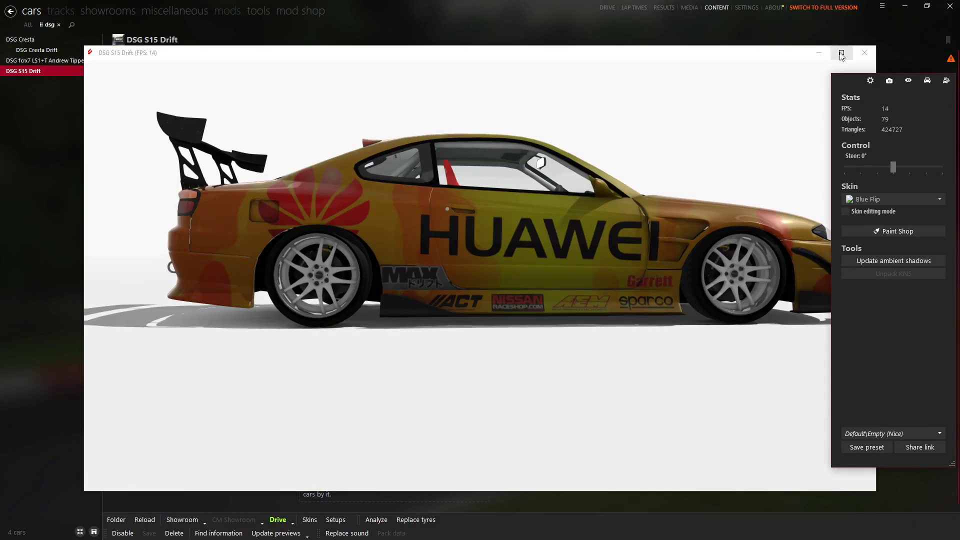
left_click(841, 53)
left_click_drag(635, 300, 605, 320)
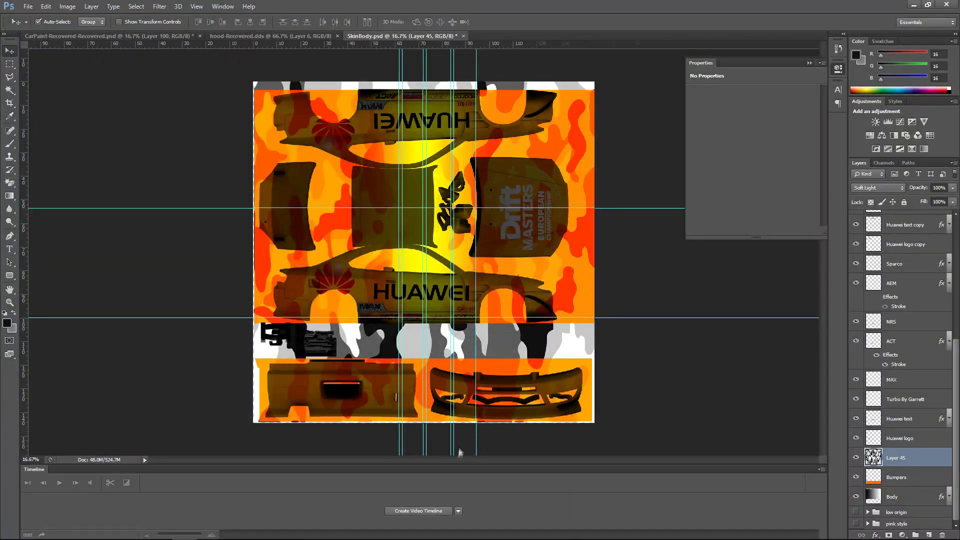
In Photoshop, add a new layer above the camouflage and paint the small textured part below the rear wheel arch black within a rectangular selection
scroll(424, 333, "up", 3)
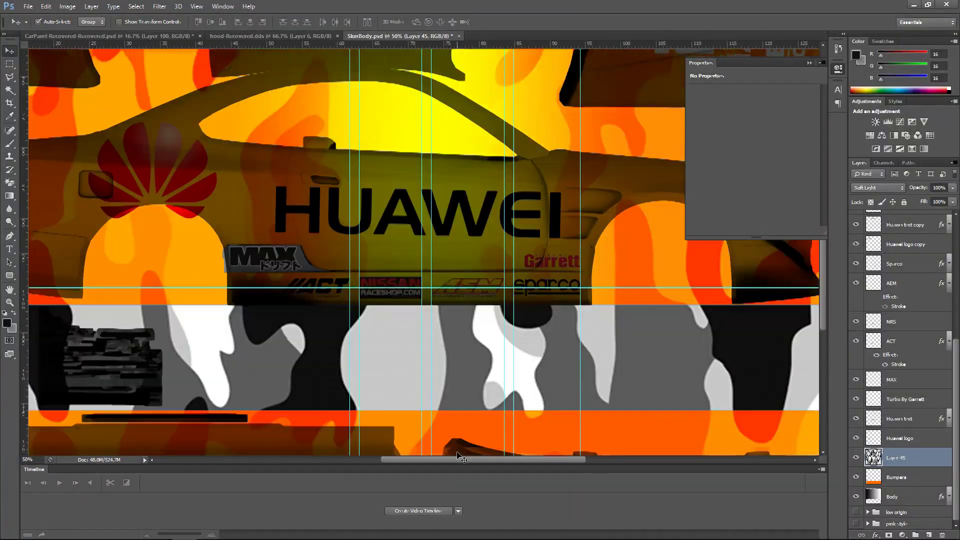
left_click_drag(300, 305, 525, 256)
scroll(300, 250, "up", 1)
left_click(929, 534)
key("m")
mouse_move(335, 261)
left_mouse_down()
mouse_move(438, 333)
mouse_move(517, 403)
mouse_move(554, 403)
left_mouse_up()
key("b")
right_click(488, 378)
mouse_move(492, 285)
left_mouse_down()
mouse_move(540, 345)
mouse_move(520, 375)
left_mouse_up()
left_click(10, 63)
left_click(98, 123)
scroll(268, 295, "down", 4)
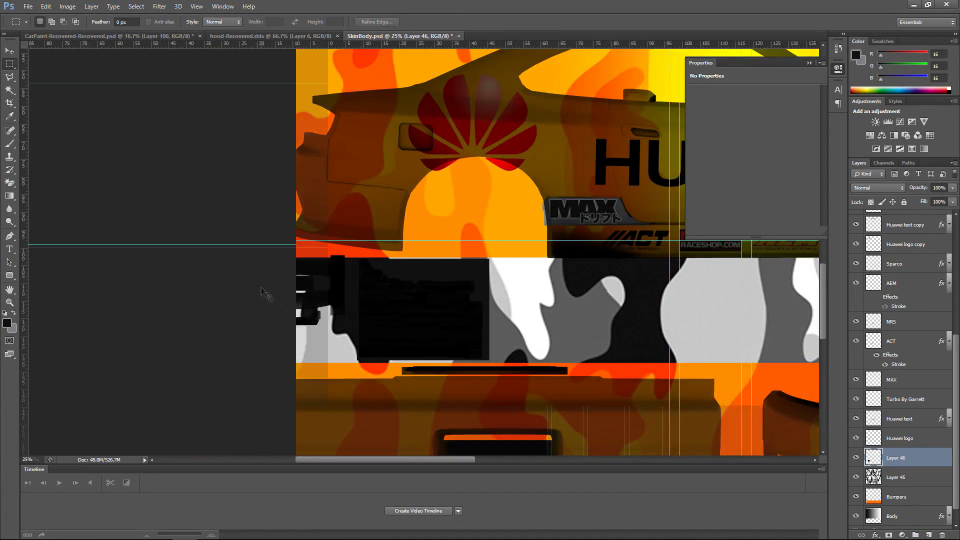
Select the empty area around the car parts on Layer 0 with the Magic Wand and clear it from the Bumpers layer
scroll(915, 500, "up", 6)
left_click(908, 220)
left_click(9, 90)
left_click(580, 239)
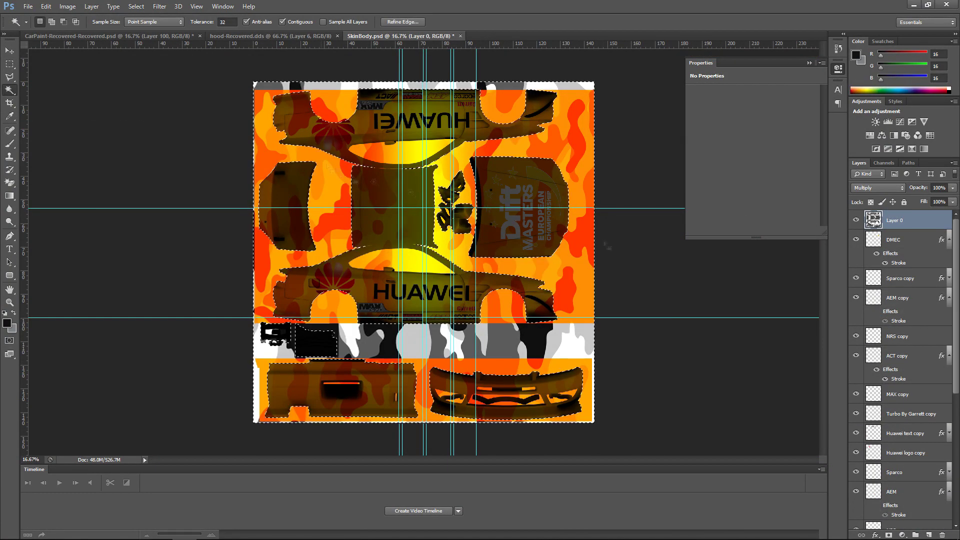
scroll(912, 306, "down", 5)
left_click(903, 477)
key("Delete")
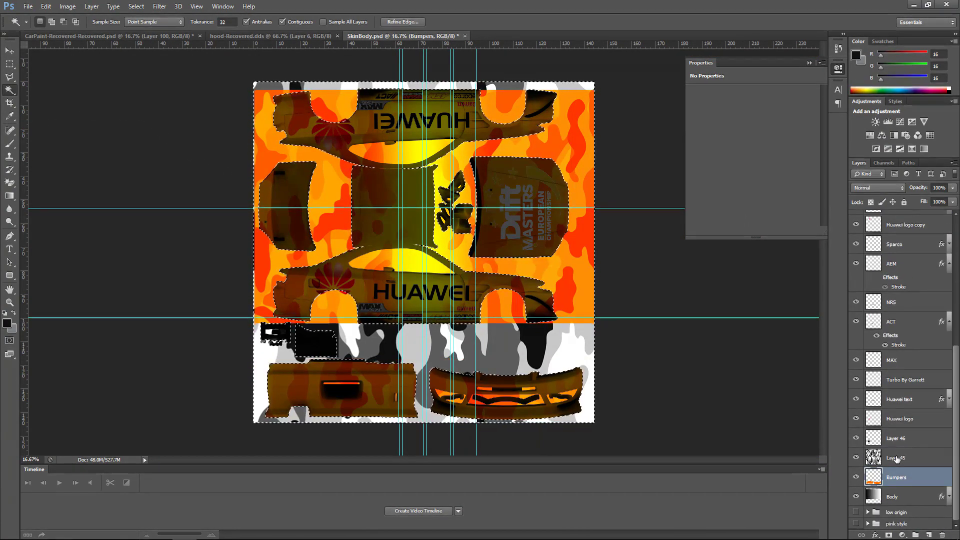
Clear the selected surrounding area from Layer 45, Layer 46 and the Body layer, and deselect
left_click(900, 459)
key("Delete")
left_click(900, 438)
key("Delete")
left_click(901, 420)
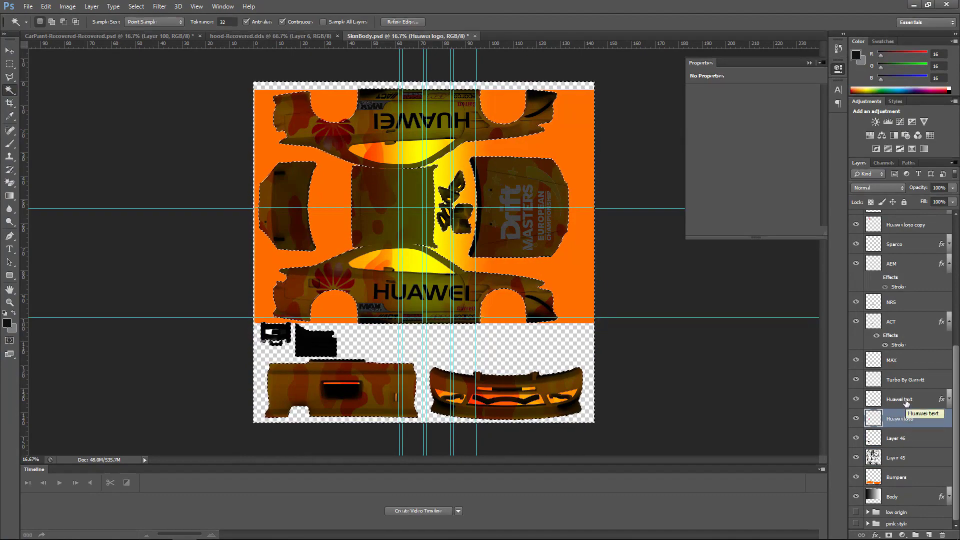
left_click(892, 496)
key("Delete")
key("ctrl+d")
Select both side window openings on Layer 0 with the Magic Wand, clear them from the Body layer and deselect
key("m")
scroll(874, 323, "up", 5)
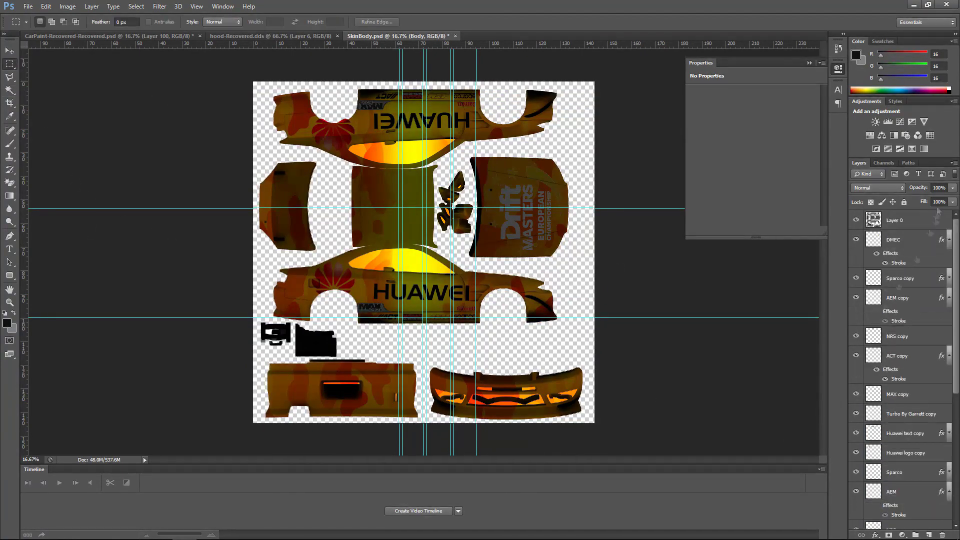
left_click(900, 221)
left_click(9, 90)
left_click(400, 152)
left_click(400, 260, "shift")
scroll(901, 472, "down", 5)
left_click(900, 496)
key("Delete")
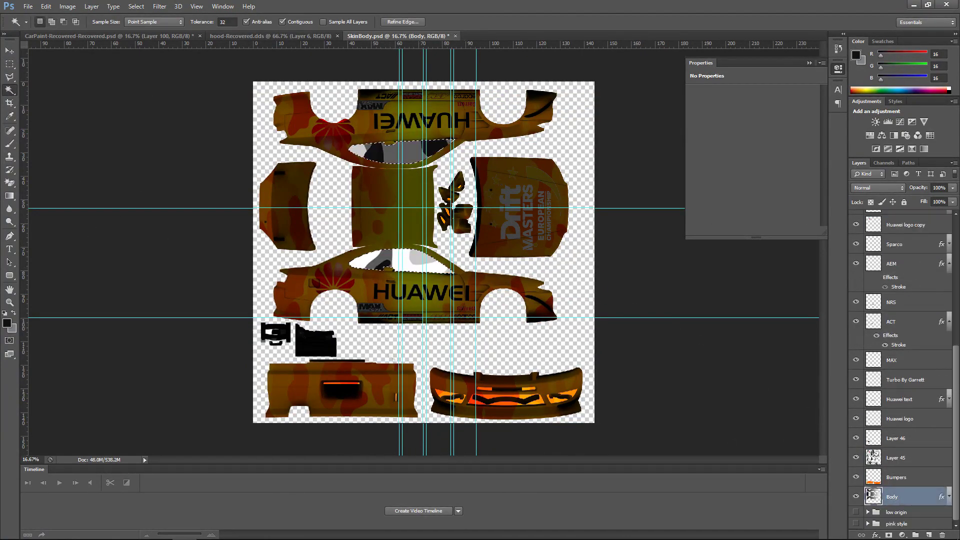
key("ctrl+d")
Select the small openings in the mirror parts and both bumpers on Layer 0 with the Magic Wand
key("ctrl+plus")
key("ctrl+plus")
key("ctrl+plus")
scroll(388, 416, "down", 5)
scroll(910, 410, "up", 5)
left_click(896, 229)
left_click(896, 225)
left_click(608, 240, "shift")
left_click(340, 264, "shift")
left_click(519, 274, "shift")
key("ctrl+minus")
scroll(594, 381, "up", 7)
key("ctrl+plus")
key("ctrl+plus")
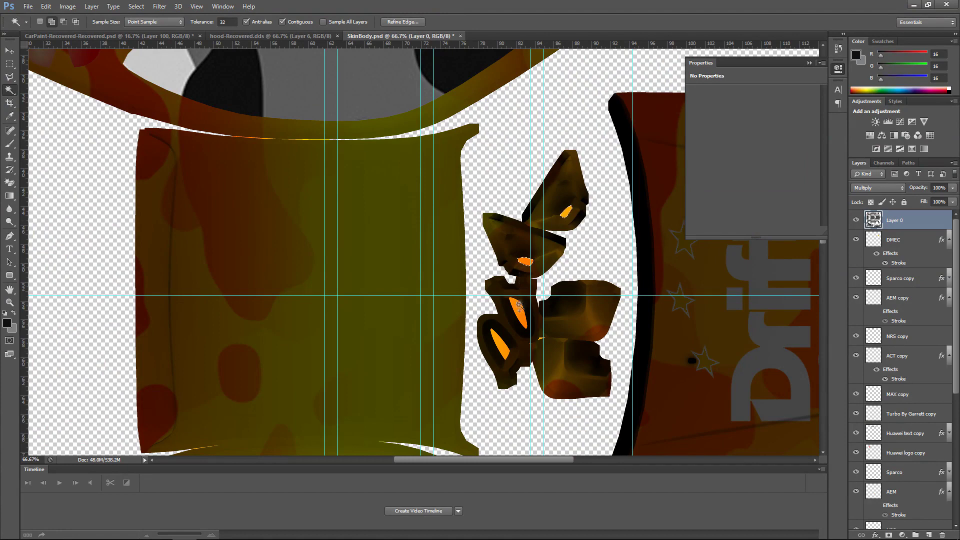
scroll(514, 268, "down", 4)
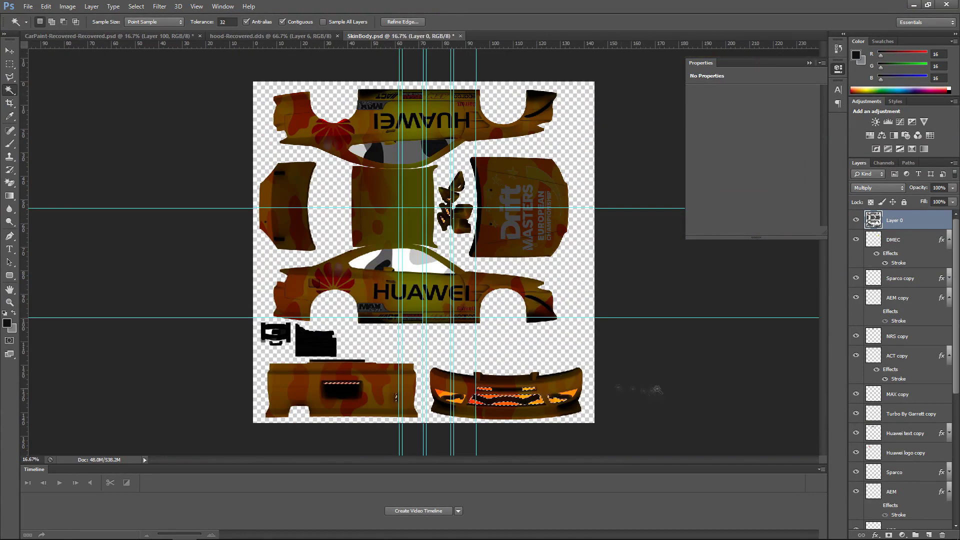
Clear the selected mirror and bumper openings from the Body layer and deselect
scroll(911, 400, "down", 10)
left_click(911, 480)
left_click(908, 495)
key("ctrl+d")
scroll(951, 363, "up", 10)
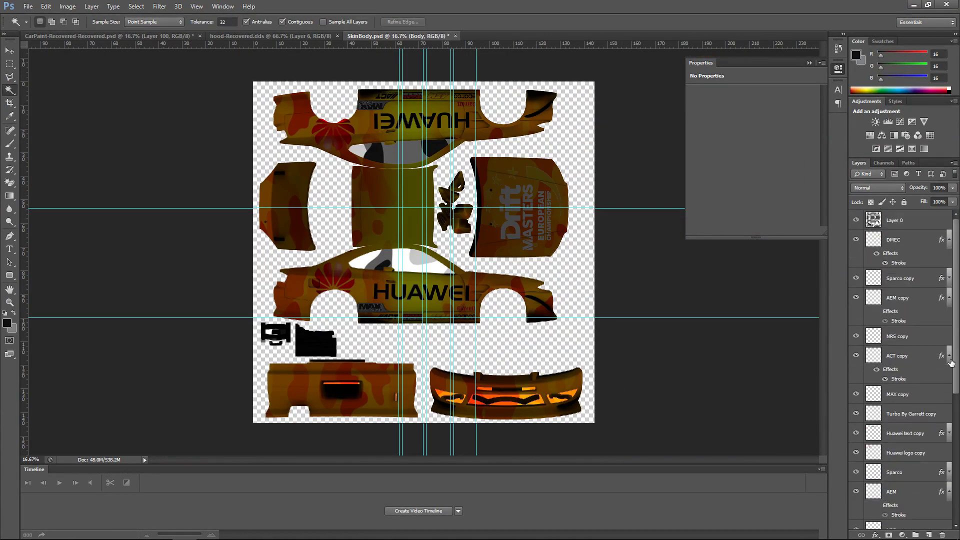
Restore the selection of the openings and clear them from the Bumpers and Body layers
scroll(895, 223, "down", 8)
key("ctrl+z")
left_click(924, 481)
scroll(698, 439, "down", 1)
scroll(697, 435, "up", 2)
scroll(697, 435, "down", 4)
left_click(900, 497)
Select the empty area surrounding the car parts on Layer 0 with the Magic Wand
scroll(512, 240, "up", 3)
scroll(891, 252, "up", 8)
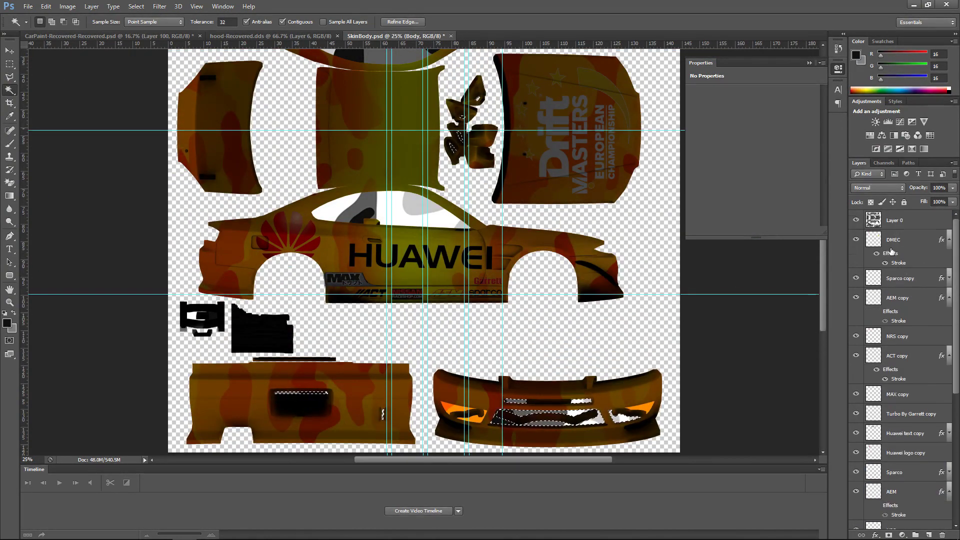
left_click(894, 220)
left_click(572, 330)
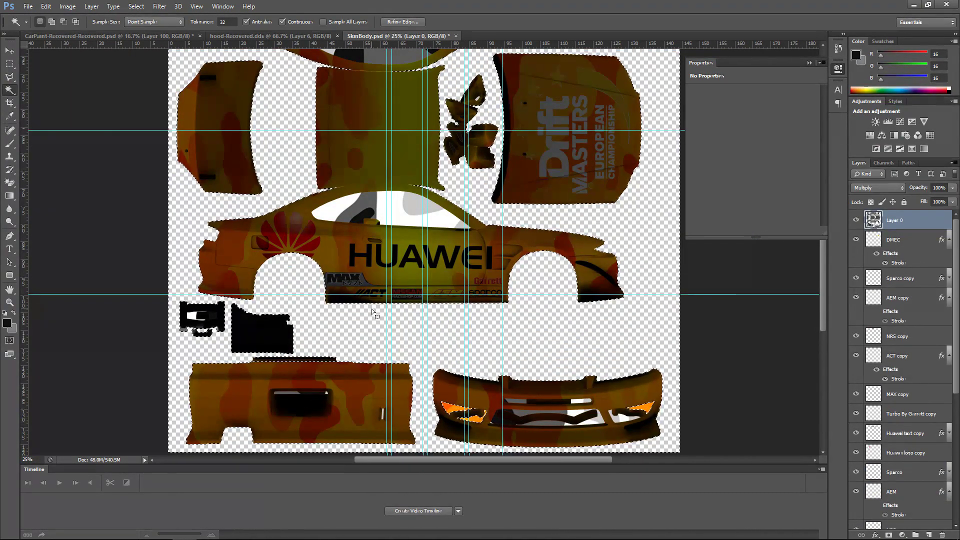
Clear the selected surrounding area from the Bumpers, Huawei logo and Huawei logo copy layers
scroll(371, 308, "up", 3)
scroll(900, 350, "down", 8)
left_click(908, 475)
scroll(499, 368, "down", 2)
scroll(500, 369, "down", 2)
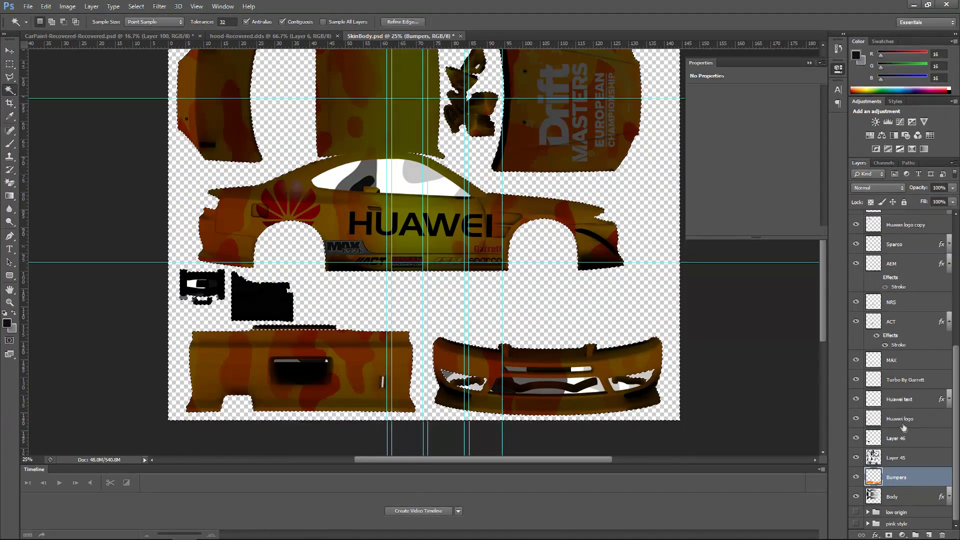
left_click(900, 418)
scroll(900, 425, "up", 5)
left_click(902, 442)
scroll(275, 257, "up", 4)
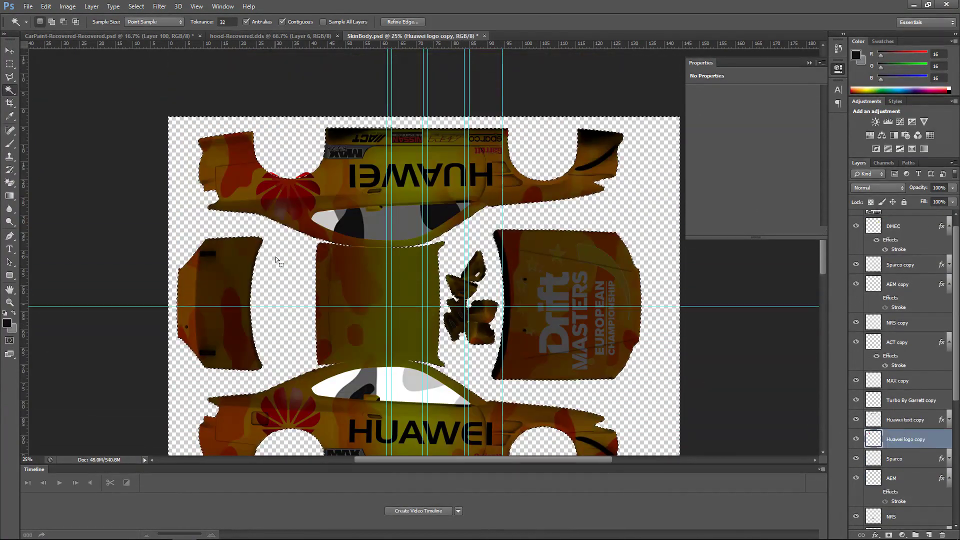
Add the side window openings on Layer 0 to the selection and clear the selected area from Layer 45
key("m")
scroll(918, 230, "up", 1)
left_click(895, 220)
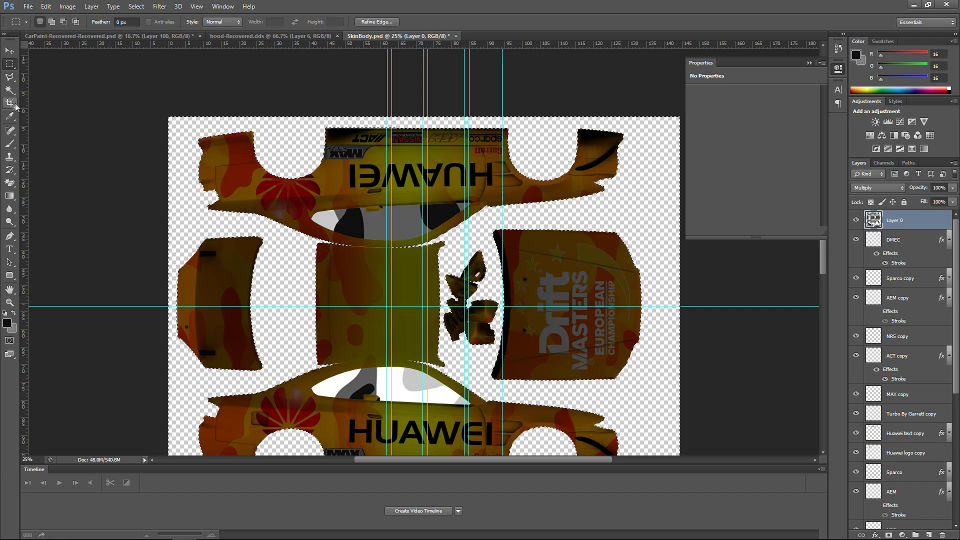
key("w")
scroll(906, 426, "down", 5)
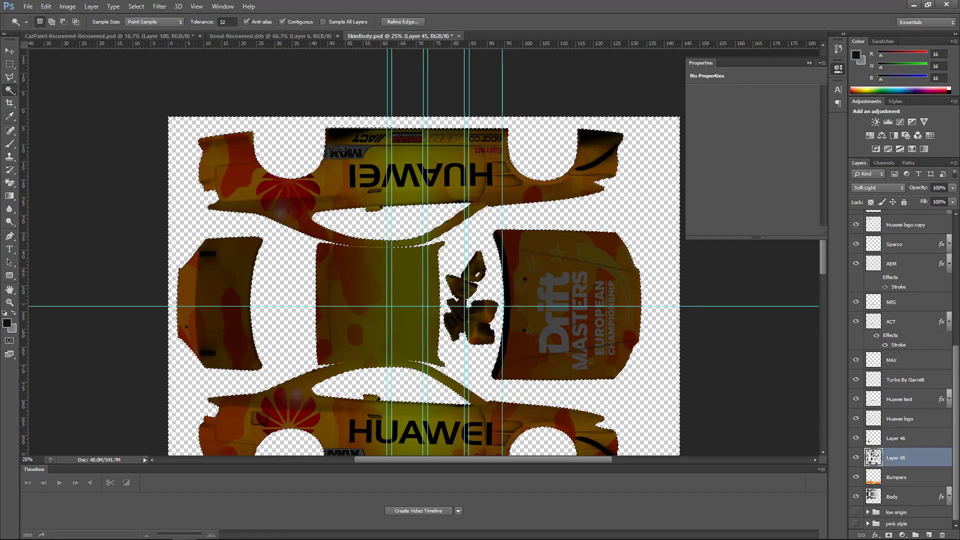
Add the small openings in both bumpers on Layer 0 to the selection with the Magic Wand
scroll(532, 343, "down", 4)
scroll(900, 350, "up", 5)
left_click(624, 326, "shift")
left_click(582, 328, "shift")
left_click(579, 313, "shift")
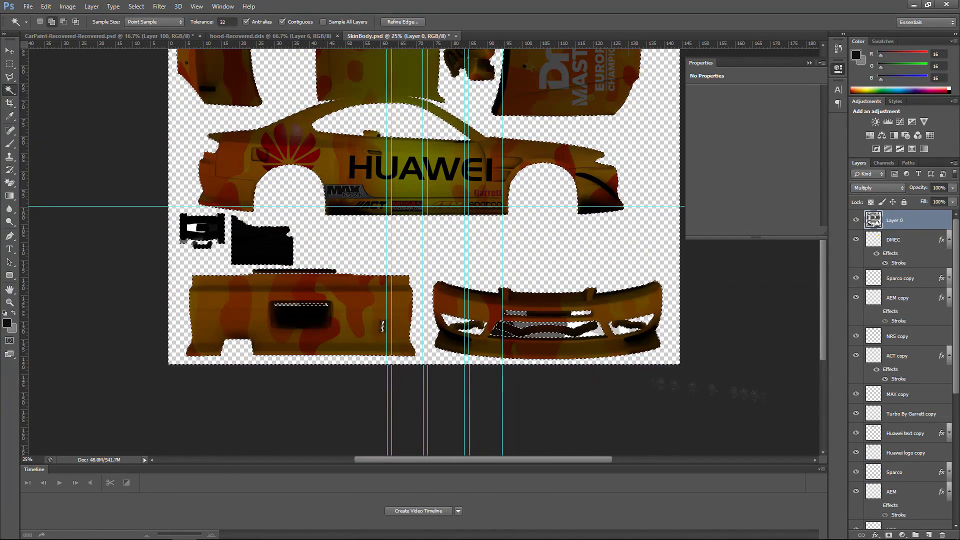
Clear the selected bumper openings from Layer 45 and deselect
scroll(900, 350, "down", 5)
left_click(895, 457)
scroll(725, 350, "up", 4)
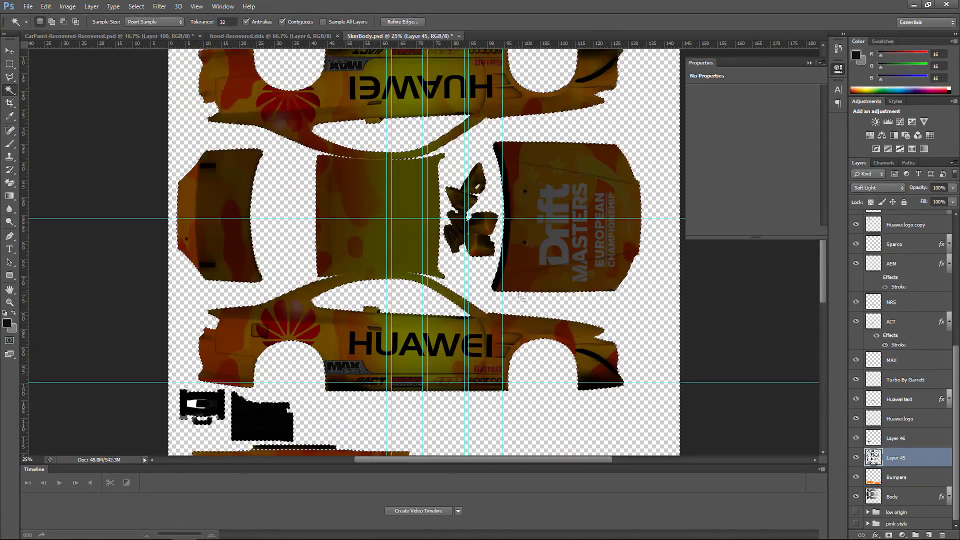
key("ctrl+minus")
key("ctrl+minus")
key("m")
key("ctrl+d")
Create a new layer beneath the Body layer and fill it with pure black using the Paint Bucket
left_click(928, 534)
left_click_drag(904, 457, 900, 525)
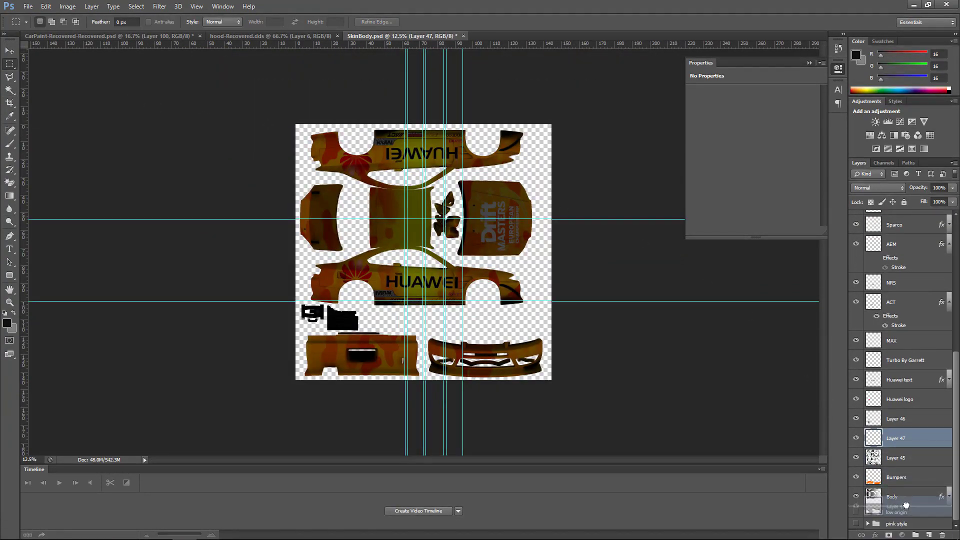
left_click(9, 116)
left_click(7, 323)
key("Return")
right_click(13, 183)
right_click(10, 196)
left_click(45, 205)
left_click(353, 210)
key("m")
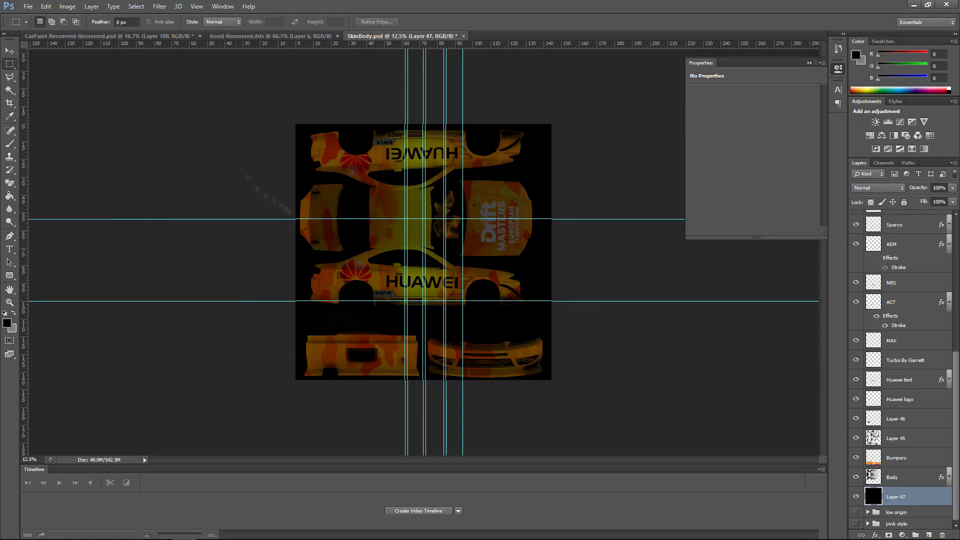
Save a copy of the livery as a PNG in the blue_flip folder
key("ctrl+shift+s")
left_click(523, 364)
left_click(500, 490)
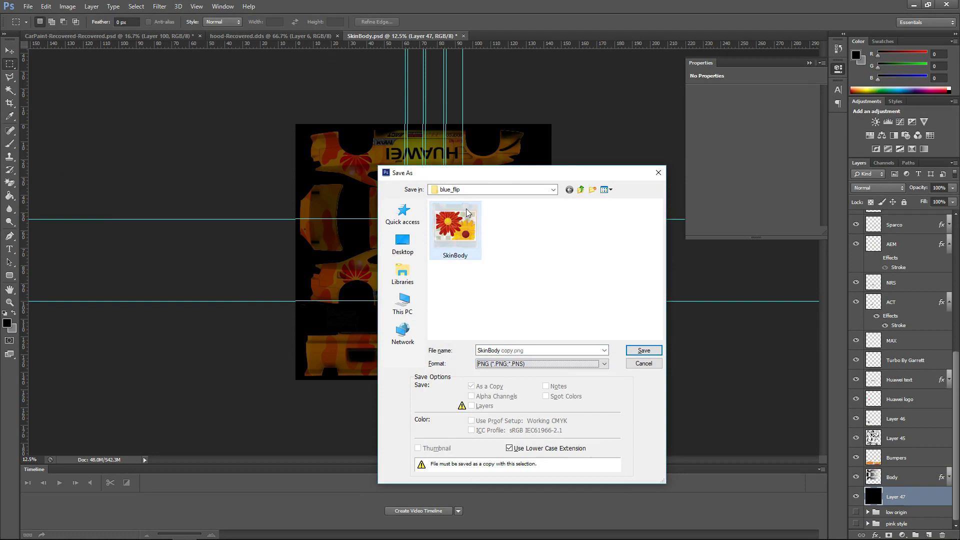
left_click(644, 350)
left_click(520, 171)
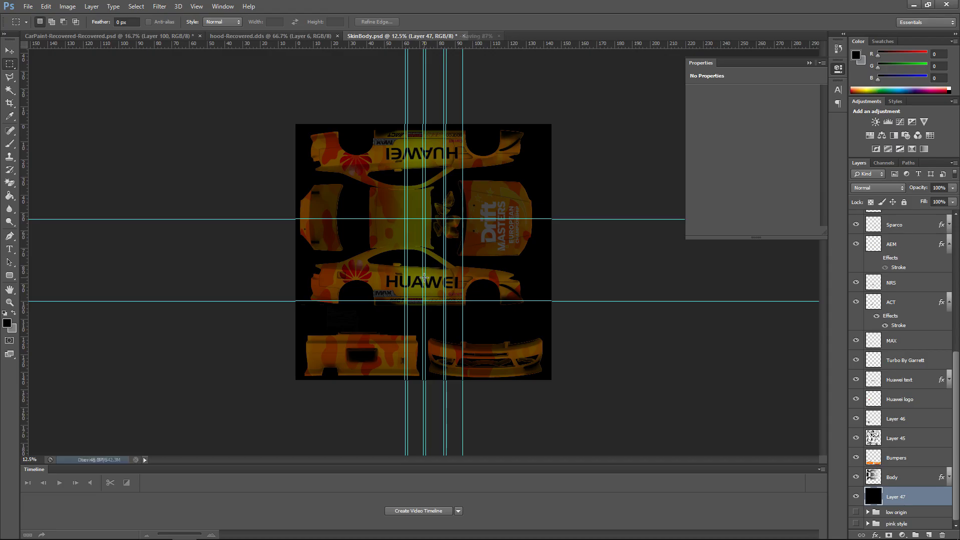
Switch to the DSG S15 Drift showroom preview and inspect the livery on the car from the side, front and above
key("alt+Tab")
left_click_drag(617, 377, 547, 244)
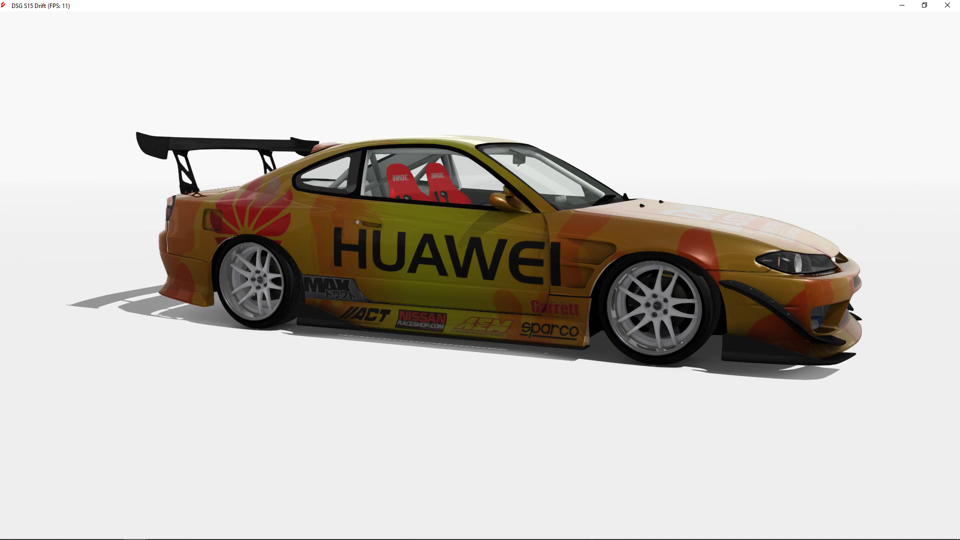
mouse_move(546, 538)
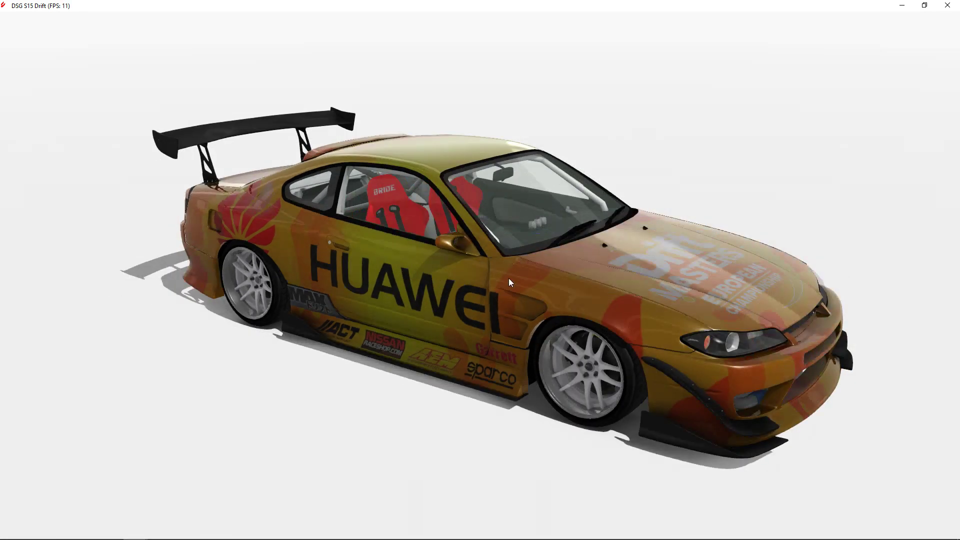
scroll(517, 359, "down", 2)
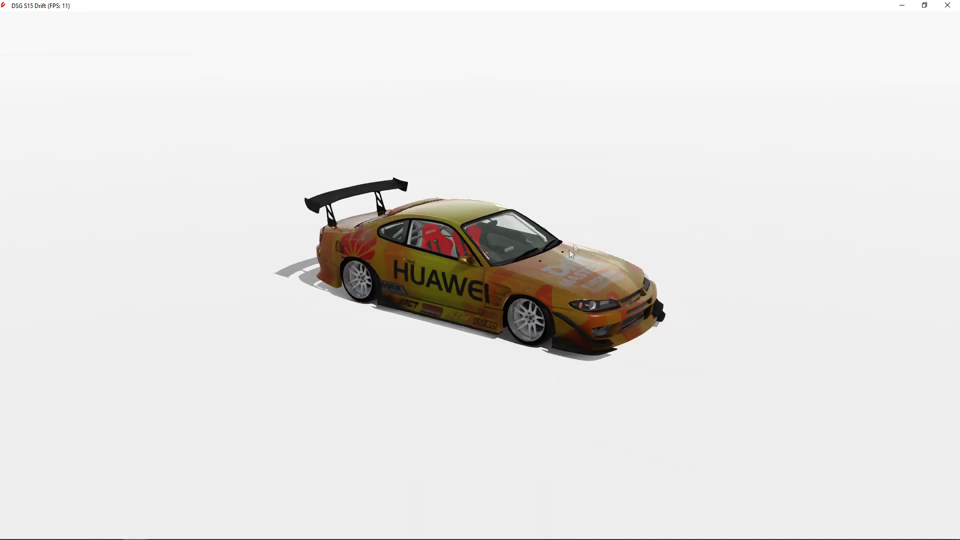
left_click_drag(551, 278, 406, 338)
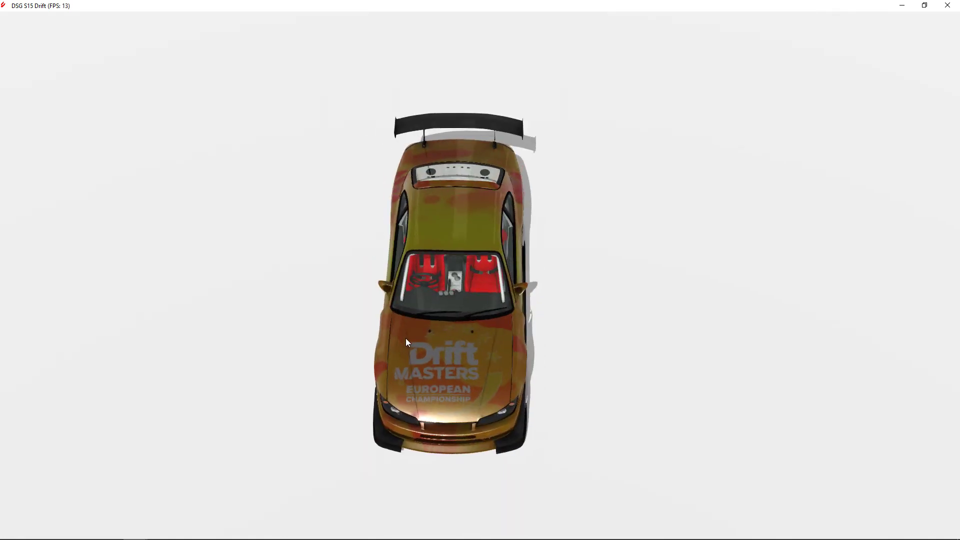